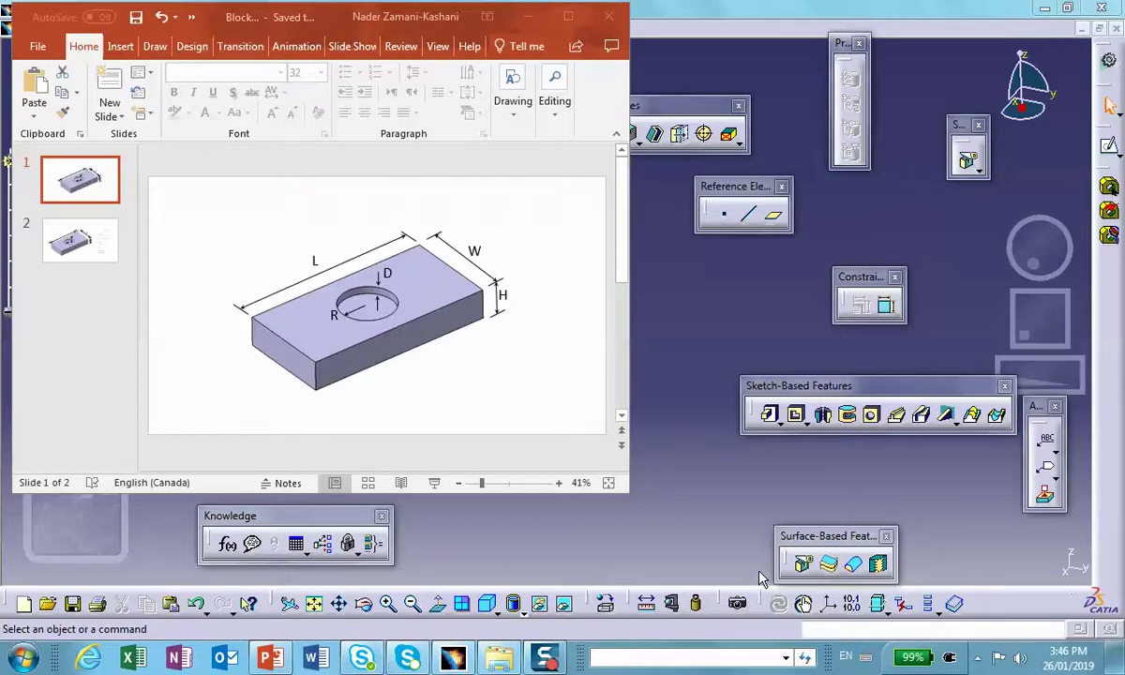
Review the dimensioned block drawing and the if/else rules for R and D on the two slides, and return to the CATIA part.
click(771, 9)
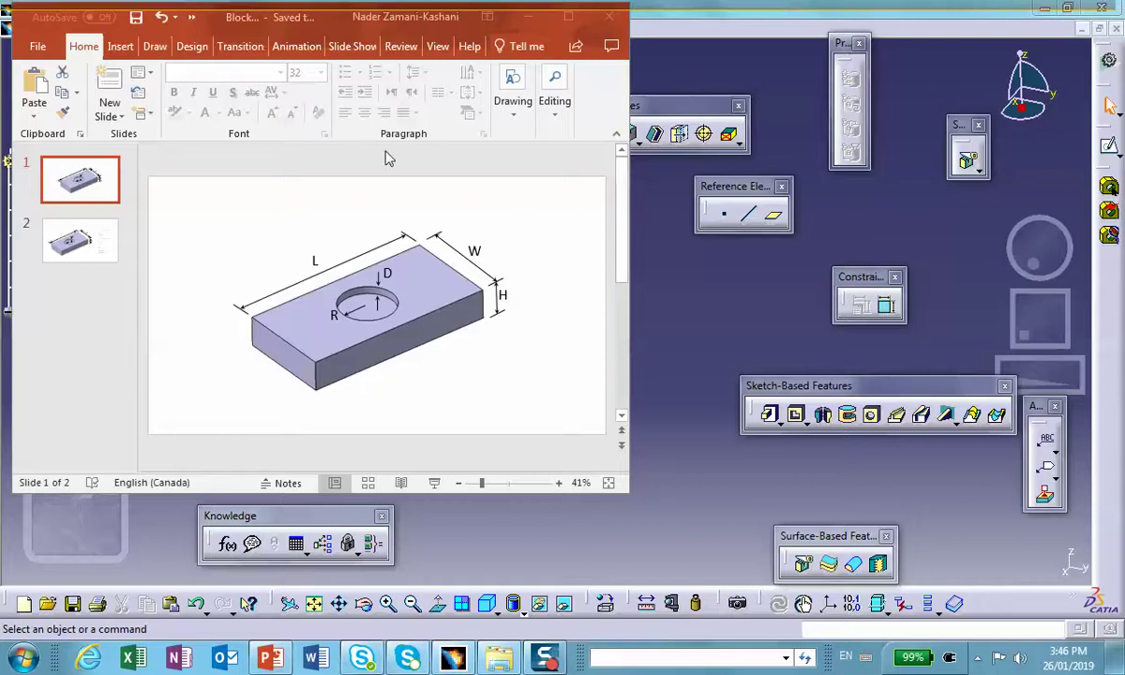
click(95, 226)
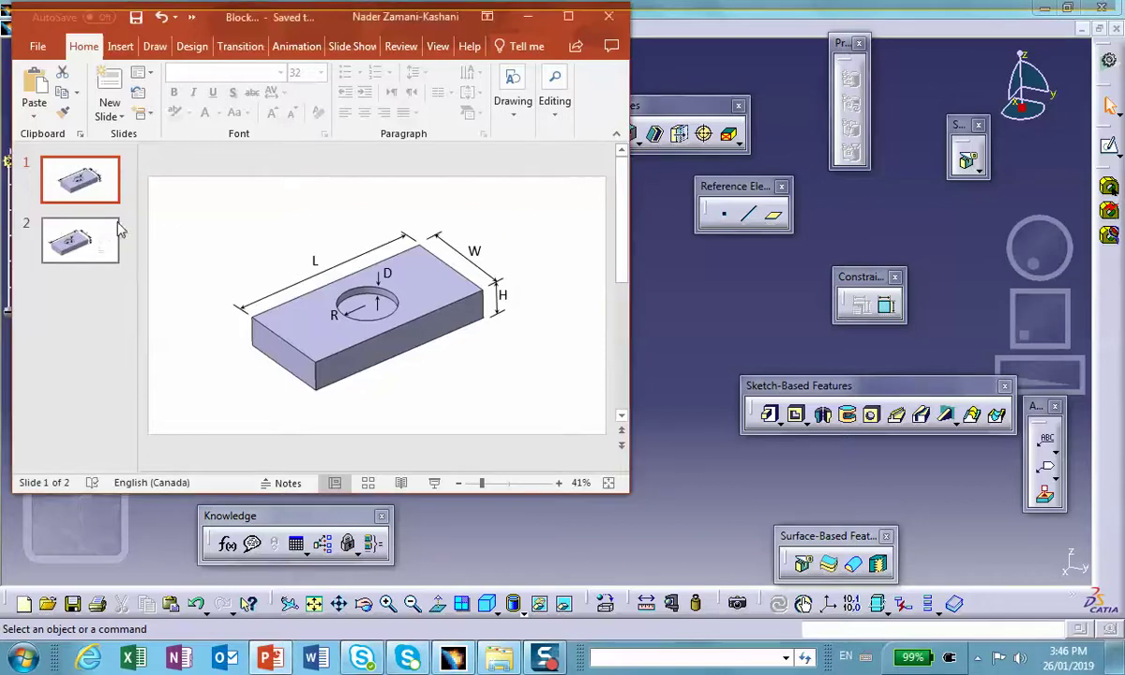
click(81, 239)
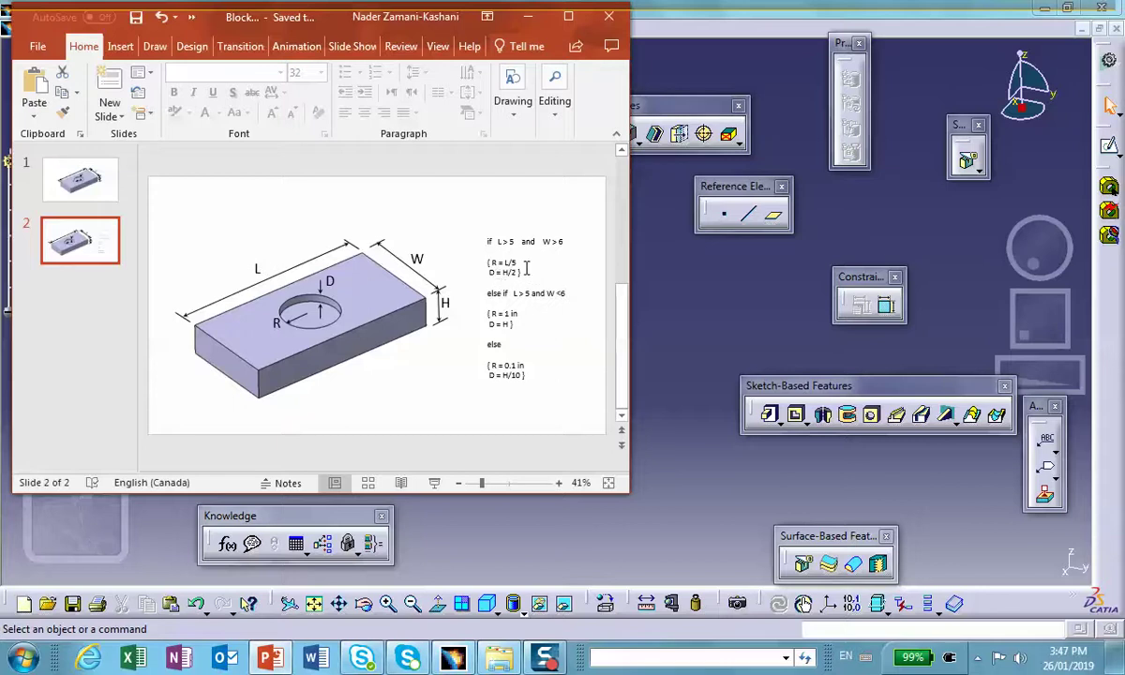
key(Page_Up)
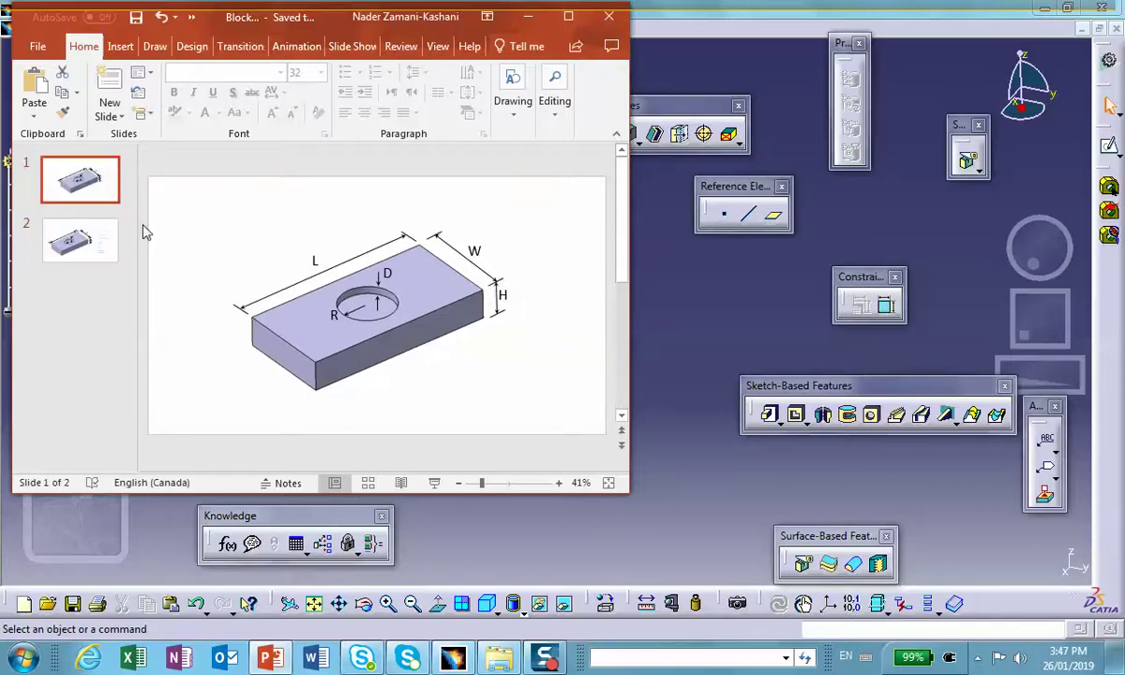
click(528, 16)
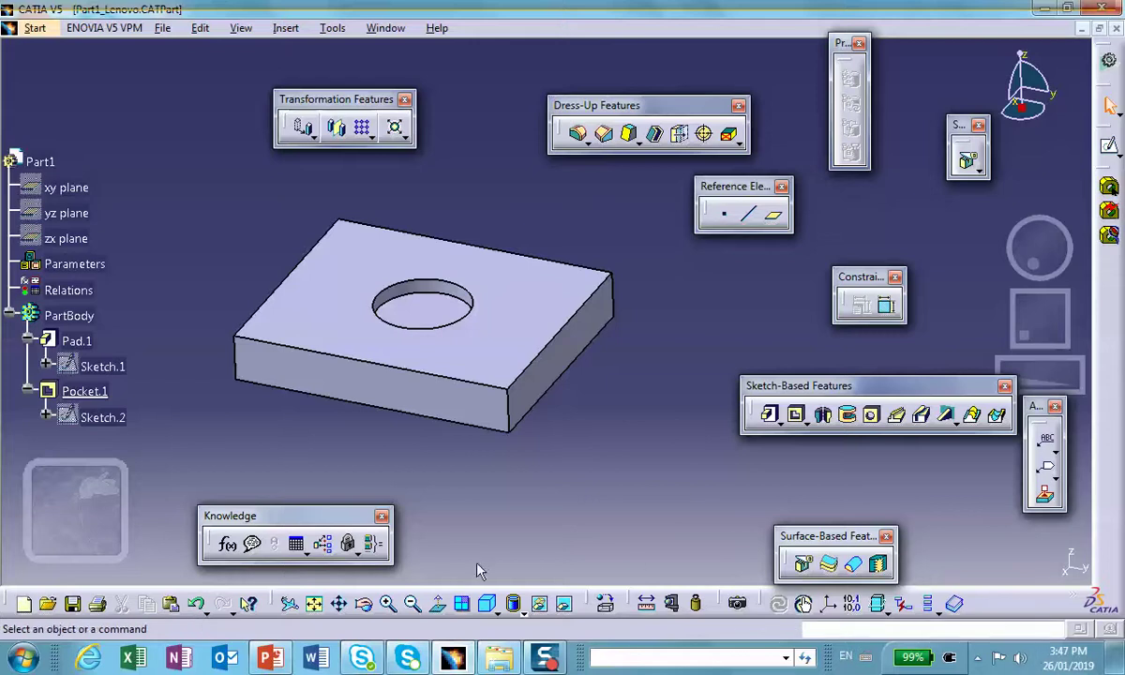
Open the part's formula editor, filter the parameters by type Length, and enlarge the dialog to show the whole list.
click(228, 545)
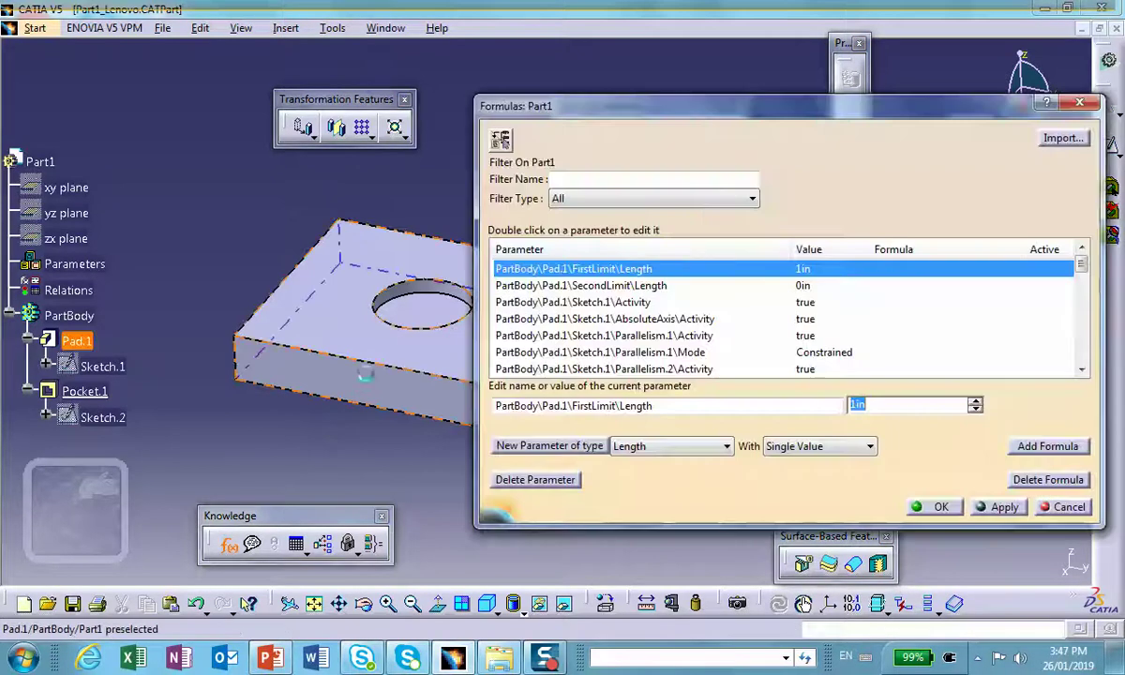
click(736, 197)
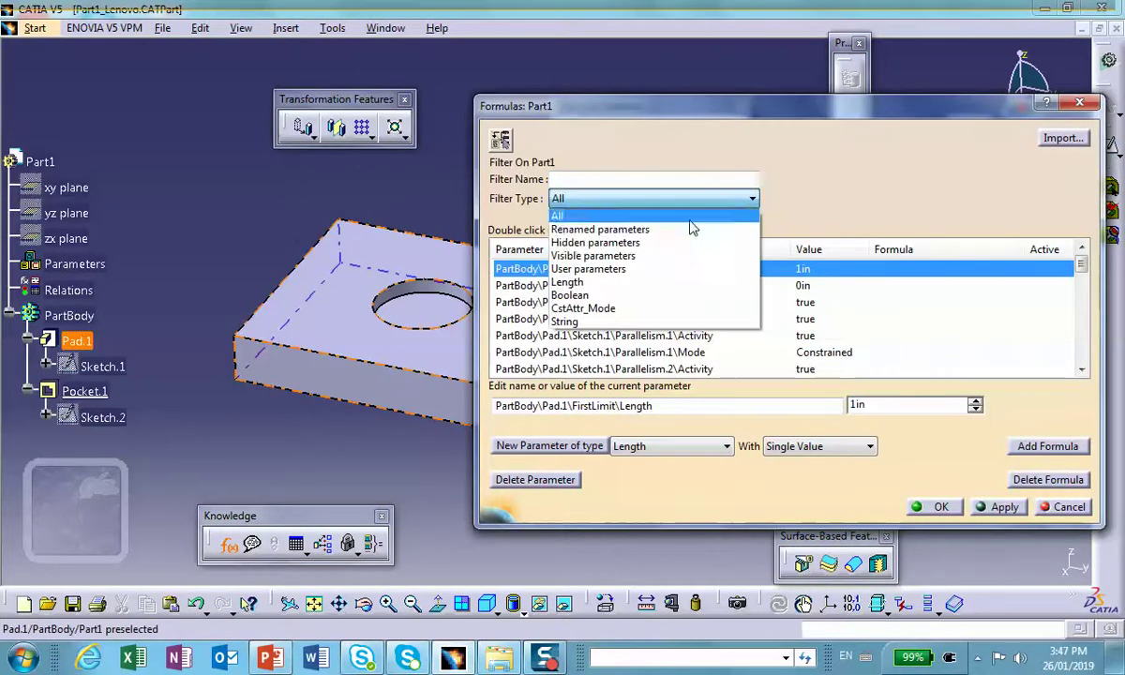
click(631, 287)
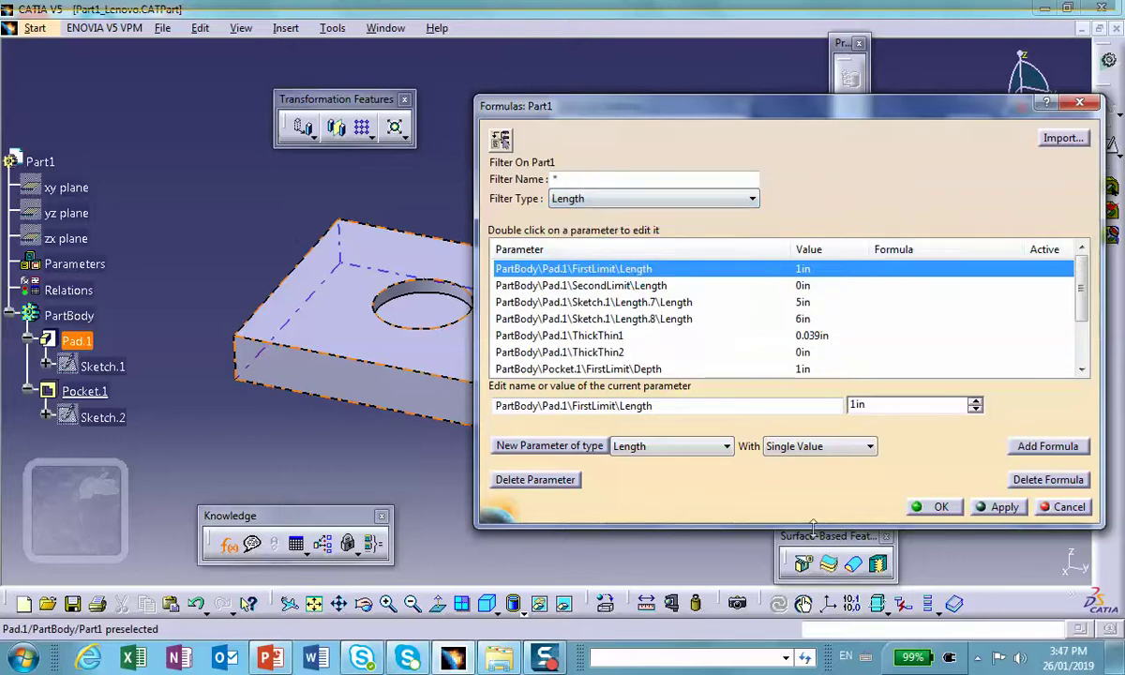
drag(813, 525, 813, 580)
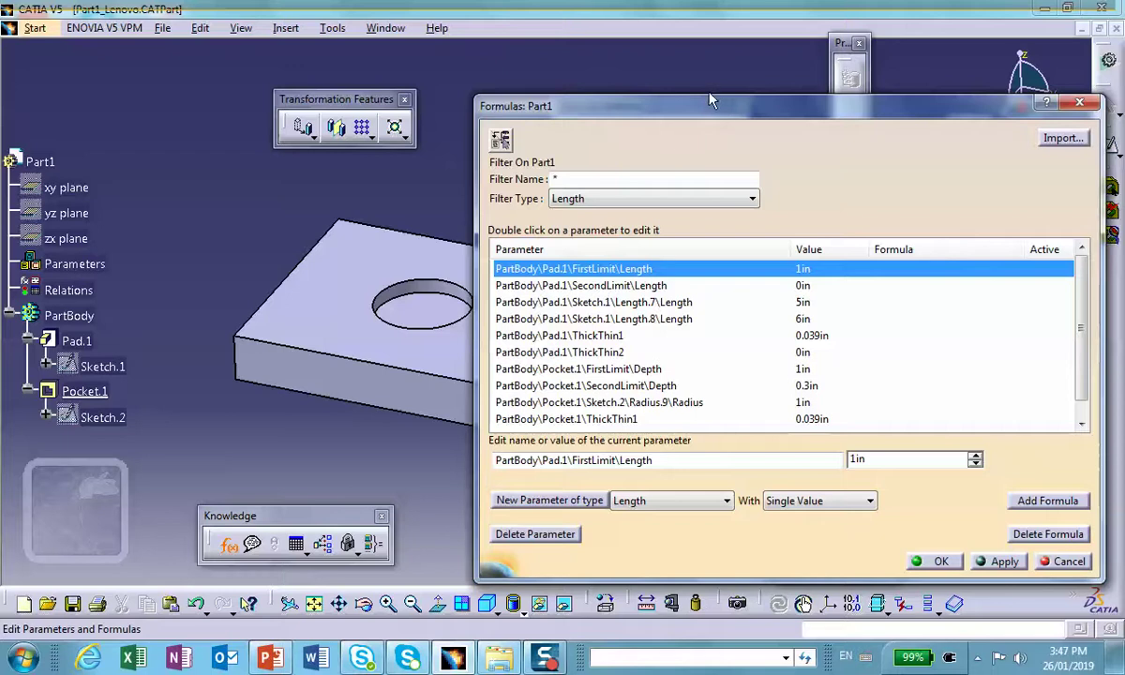
drag(710, 97, 668, 21)
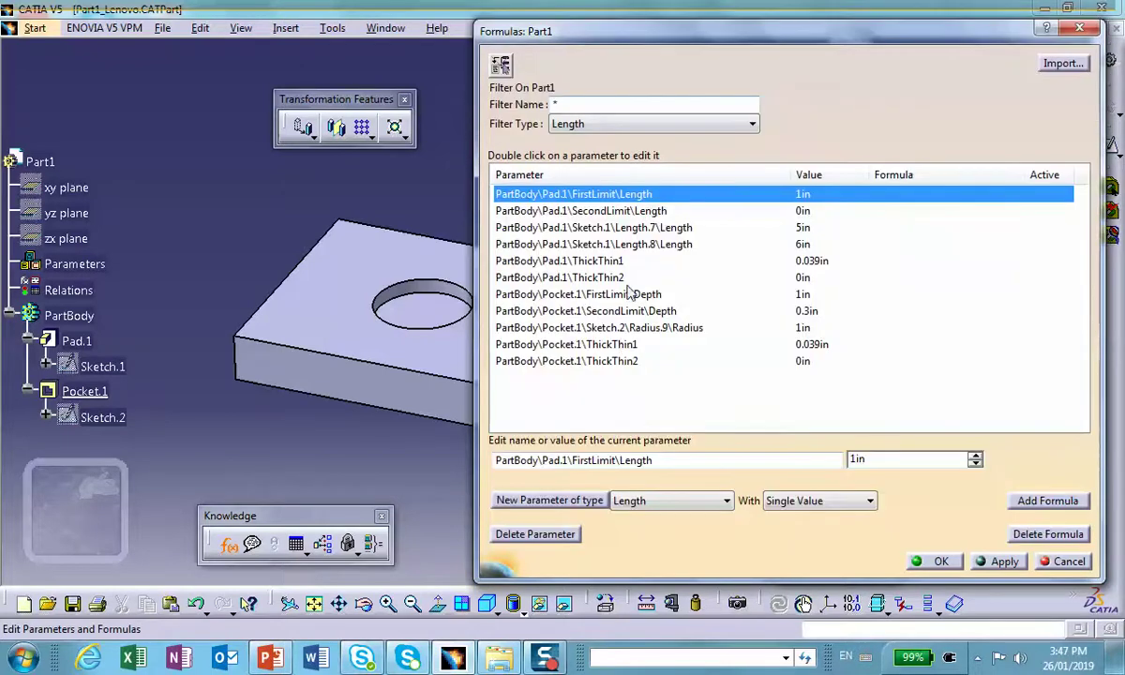
Create a single-value length parameter named L with a value of 5 in.
click(550, 500)
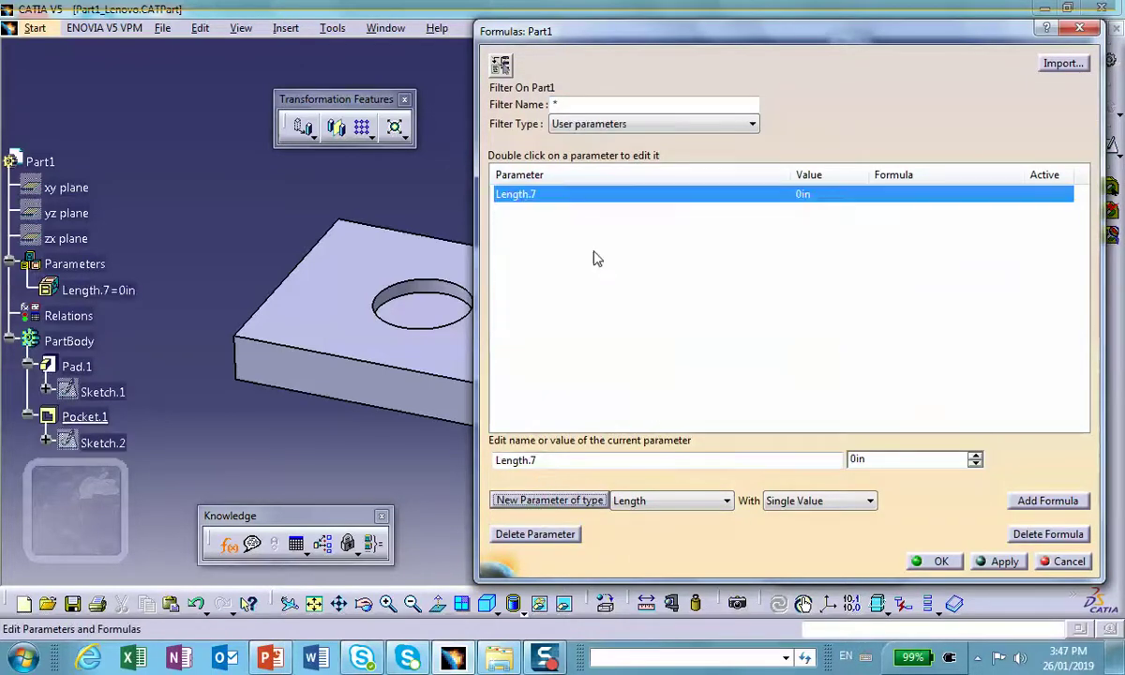
double_click(544, 461)
text(L)
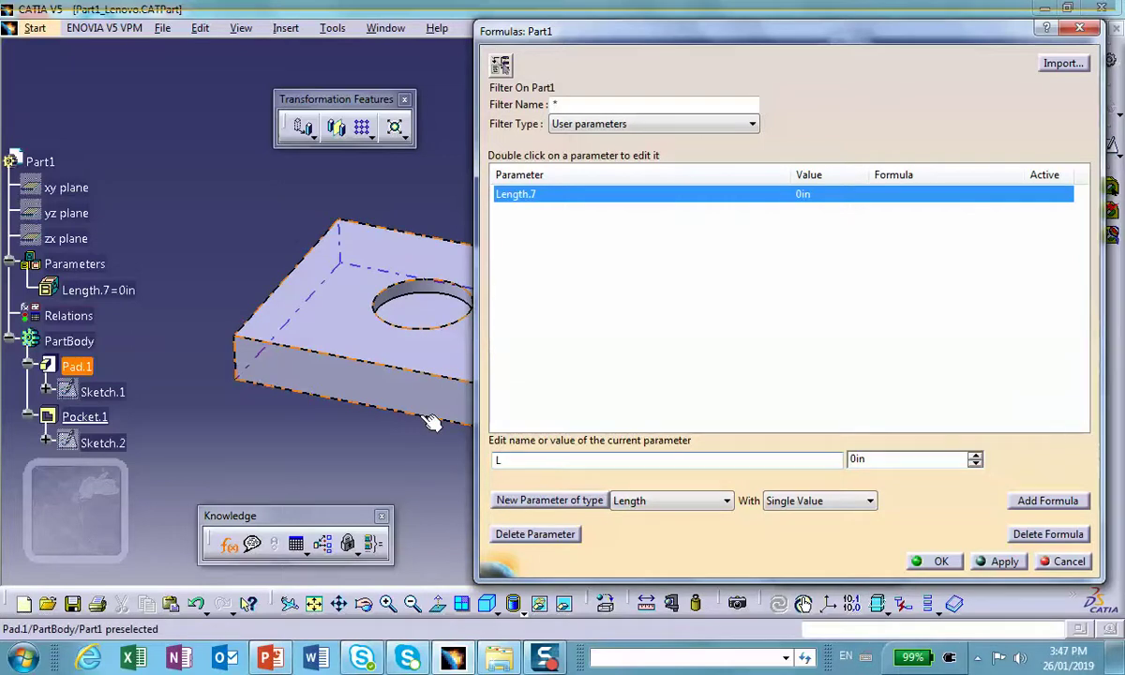
click(922, 461)
text(5)
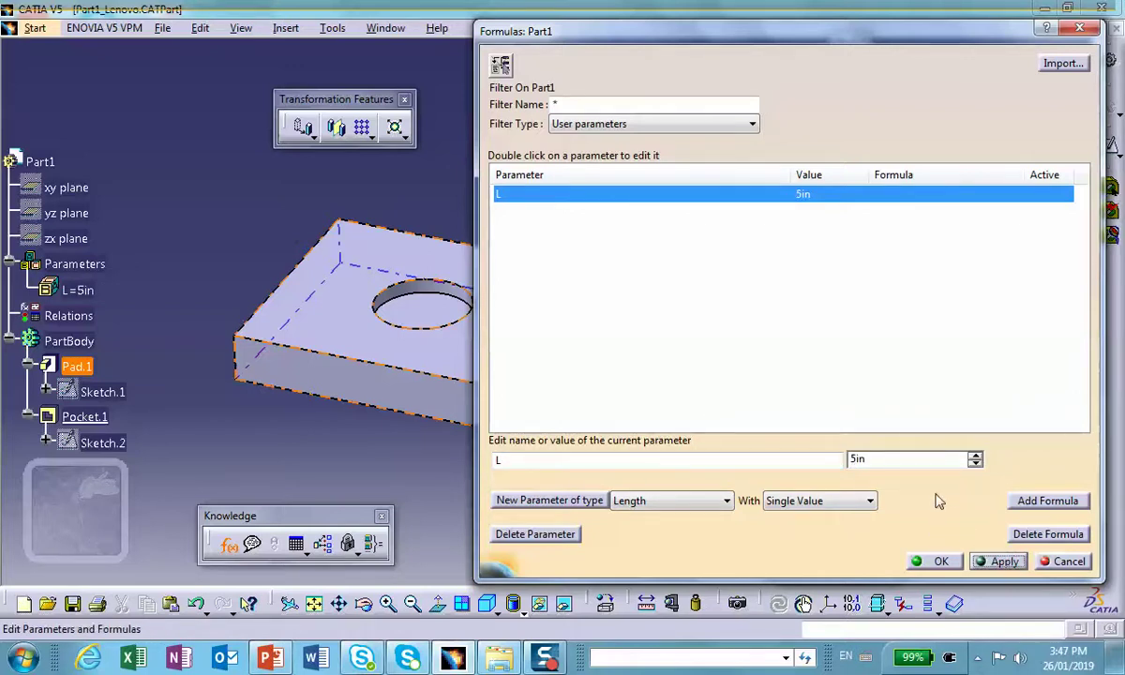
Add a length parameter named W with a value of 6 in.
click(581, 503)
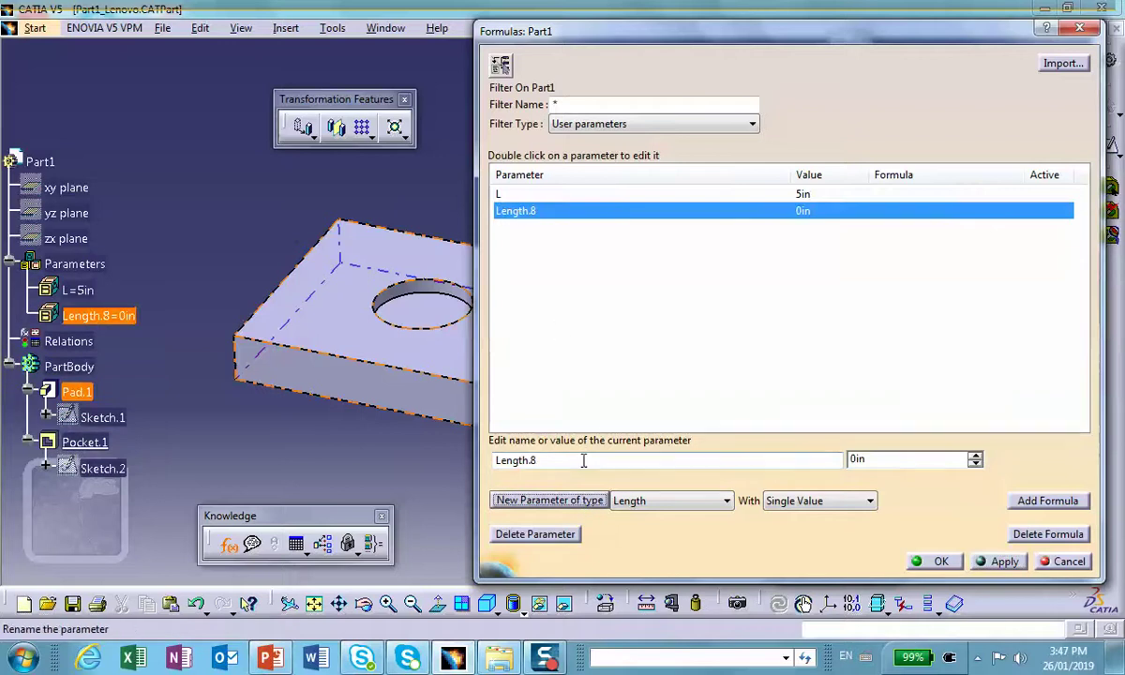
double_click(585, 459)
text(W)
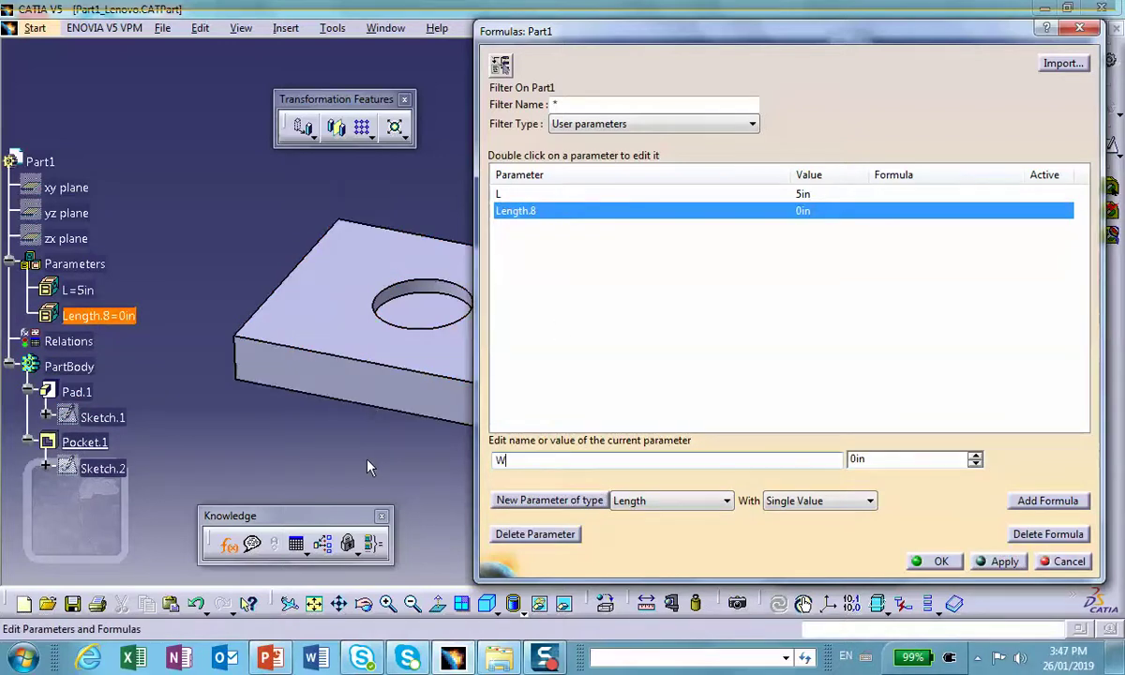
key(Tab)
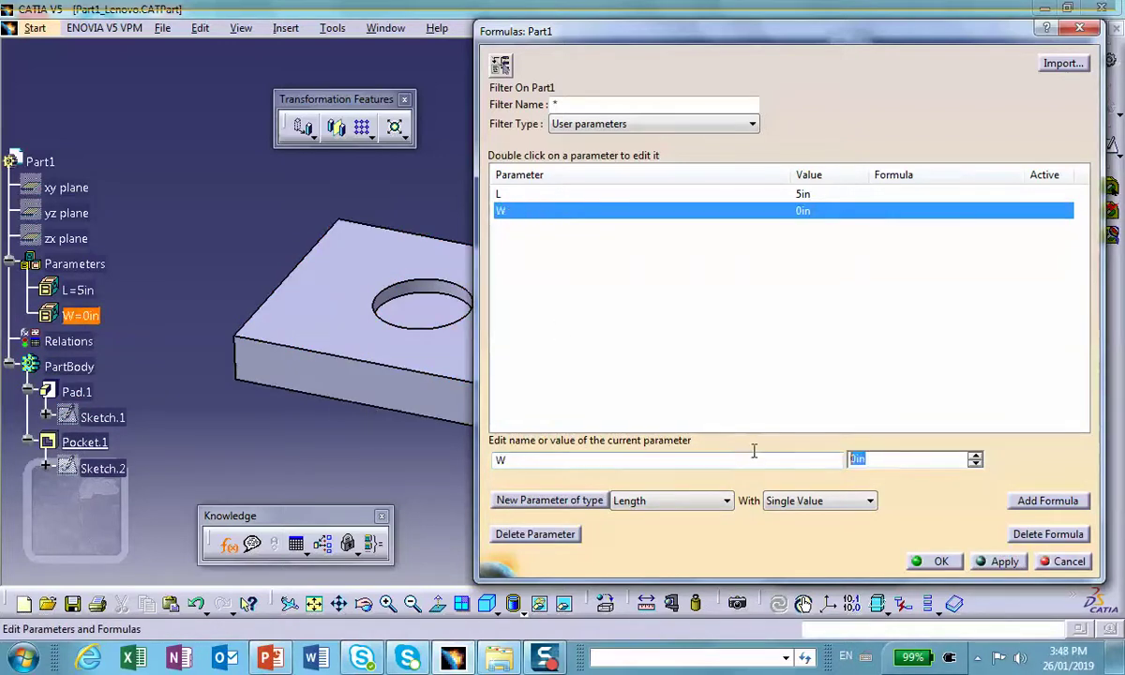
text(6)
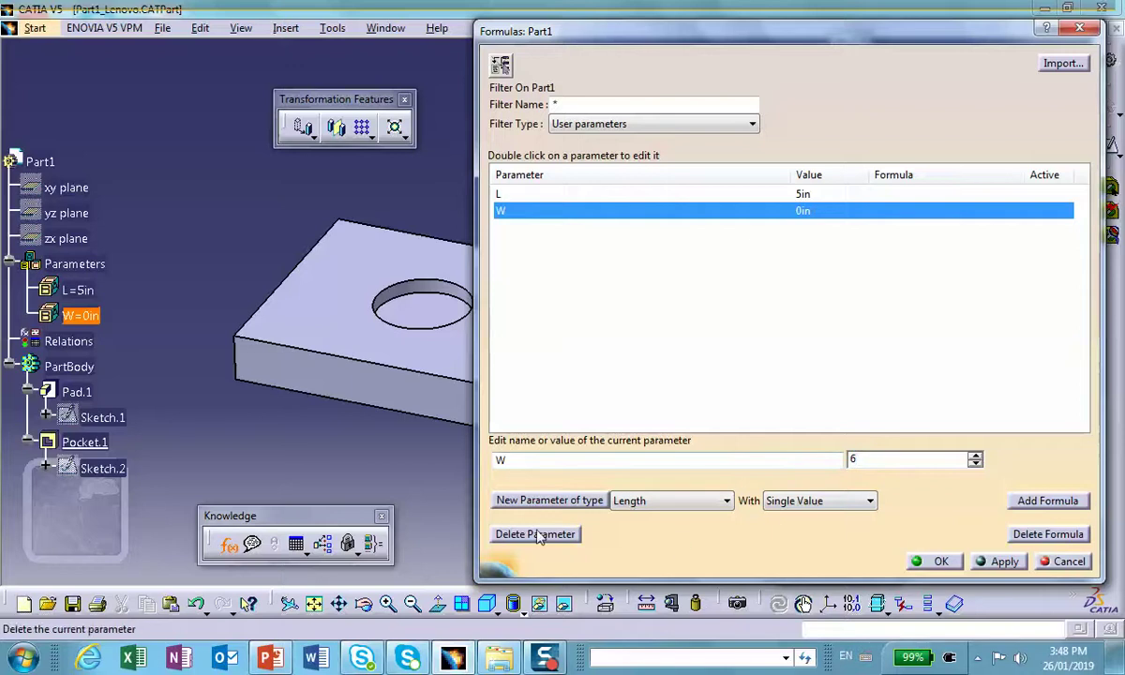
Add a length parameter named H with a value of 1 in.
click(551, 500)
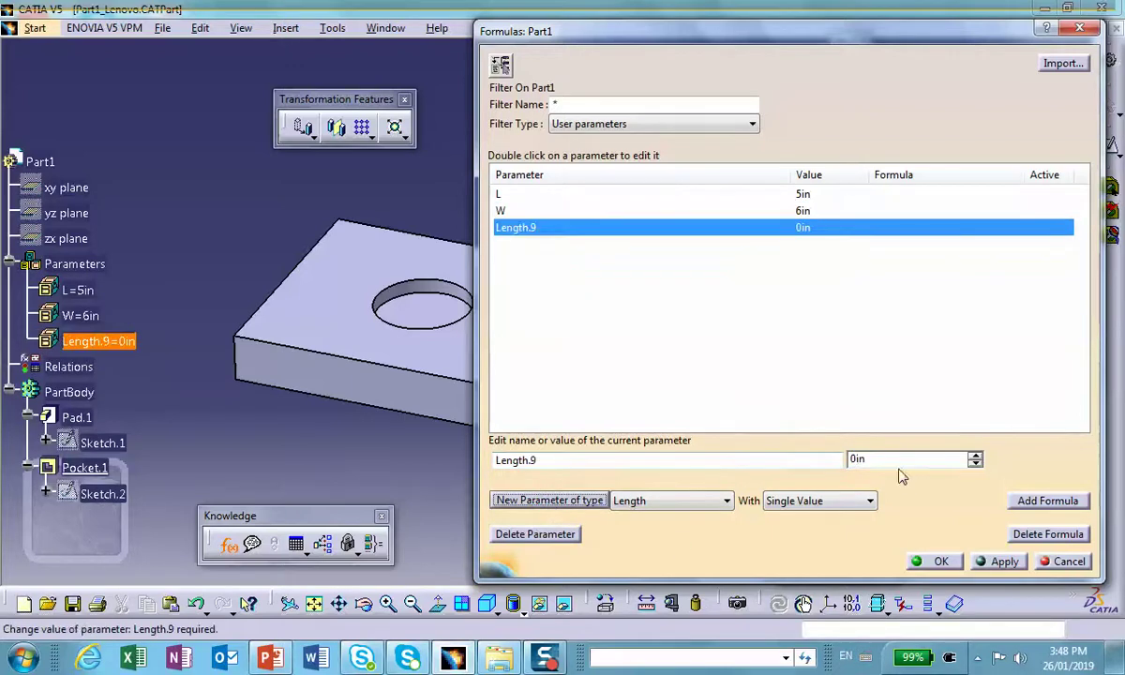
text(H)
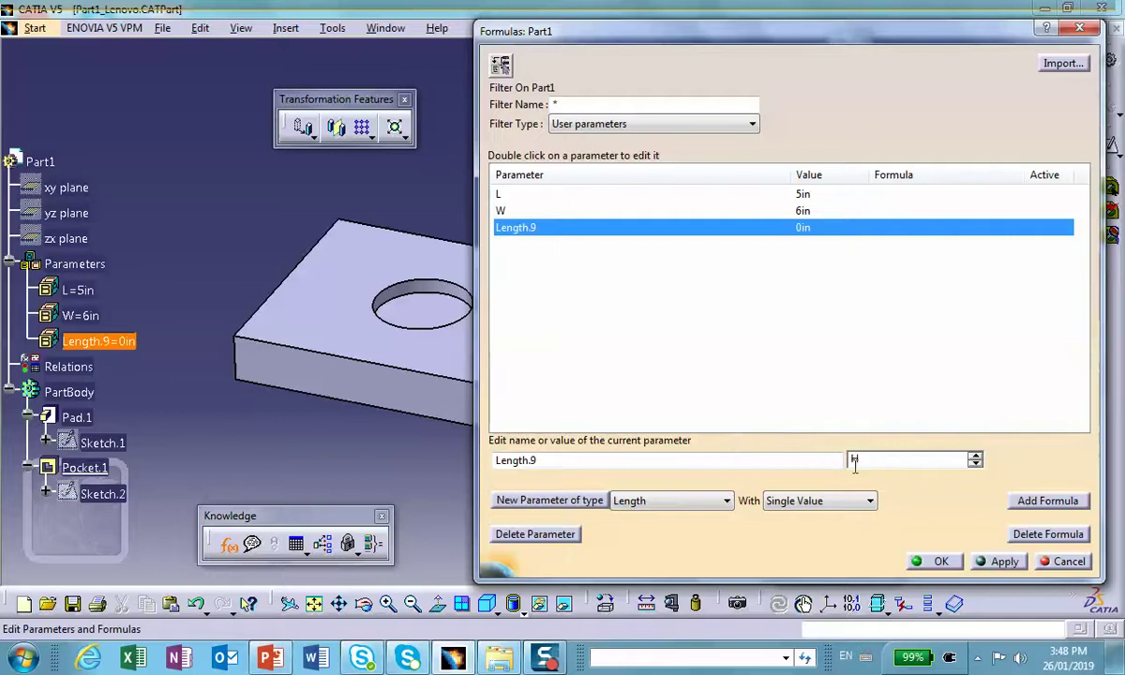
key(shift+Home)
key(BackSpace)
double_click(543, 459)
text(H)
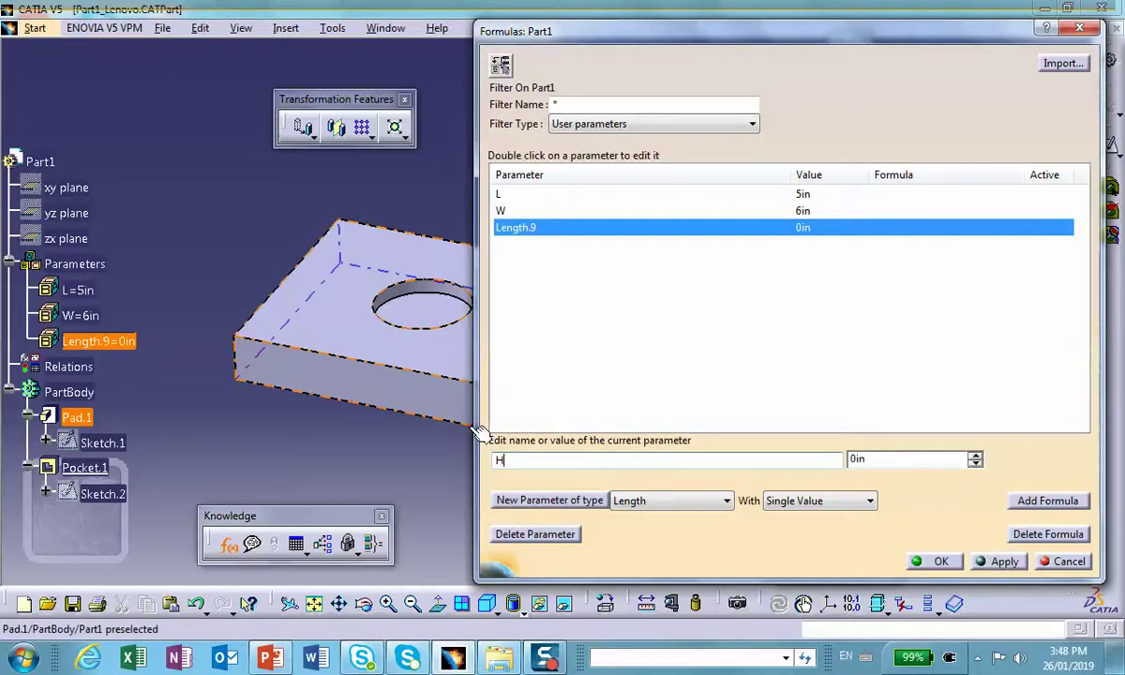
click(877, 458)
text(1)
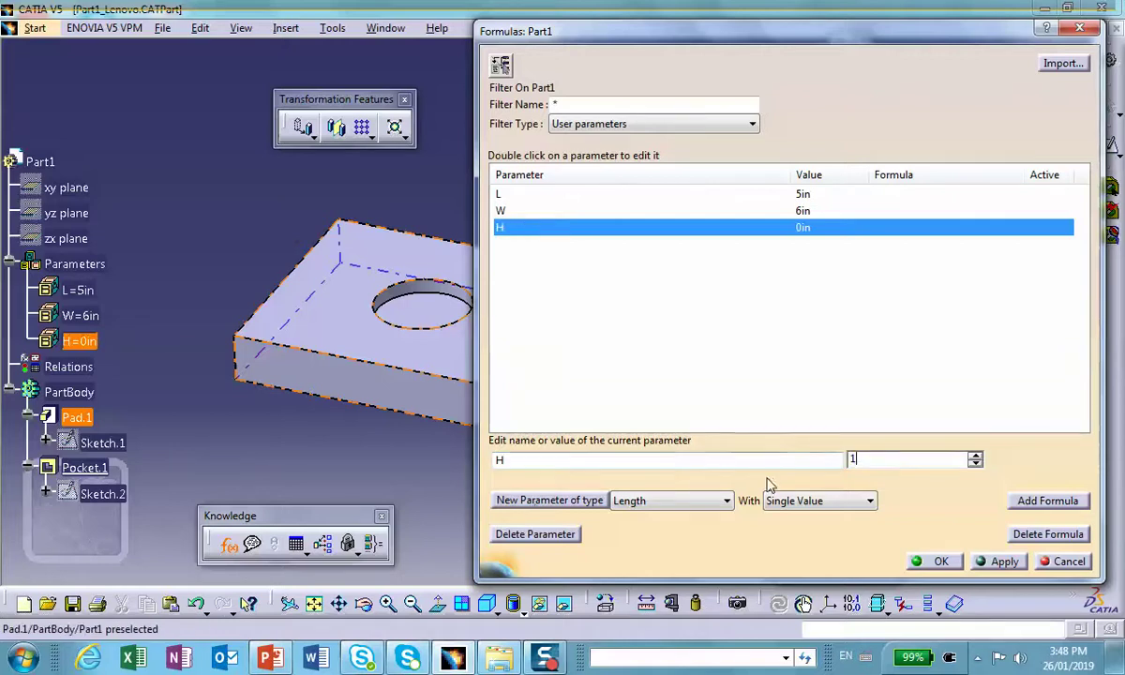
Add a length parameter named R with a value of 0.5 in.
click(550, 499)
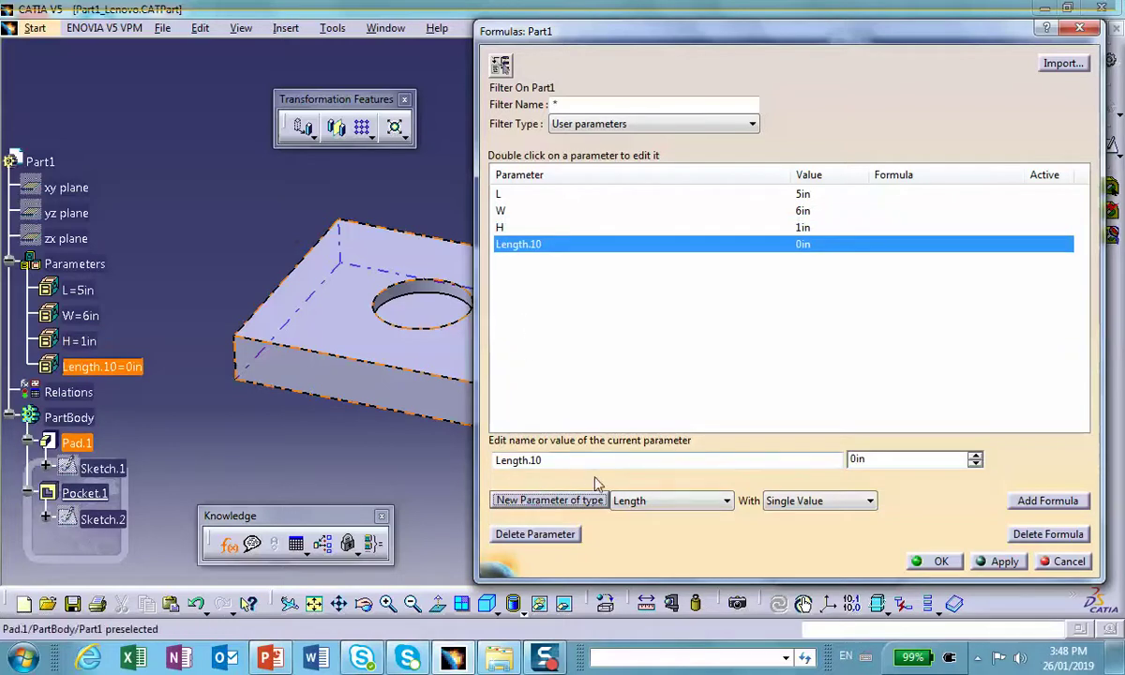
double_click(567, 460)
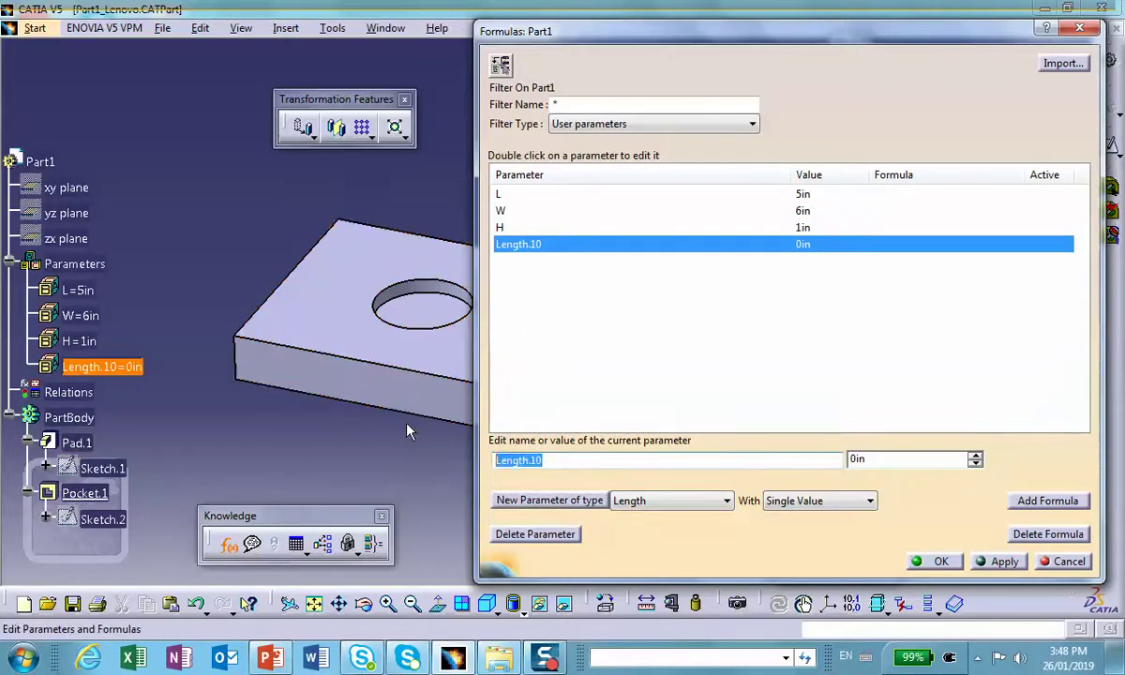
text(R)
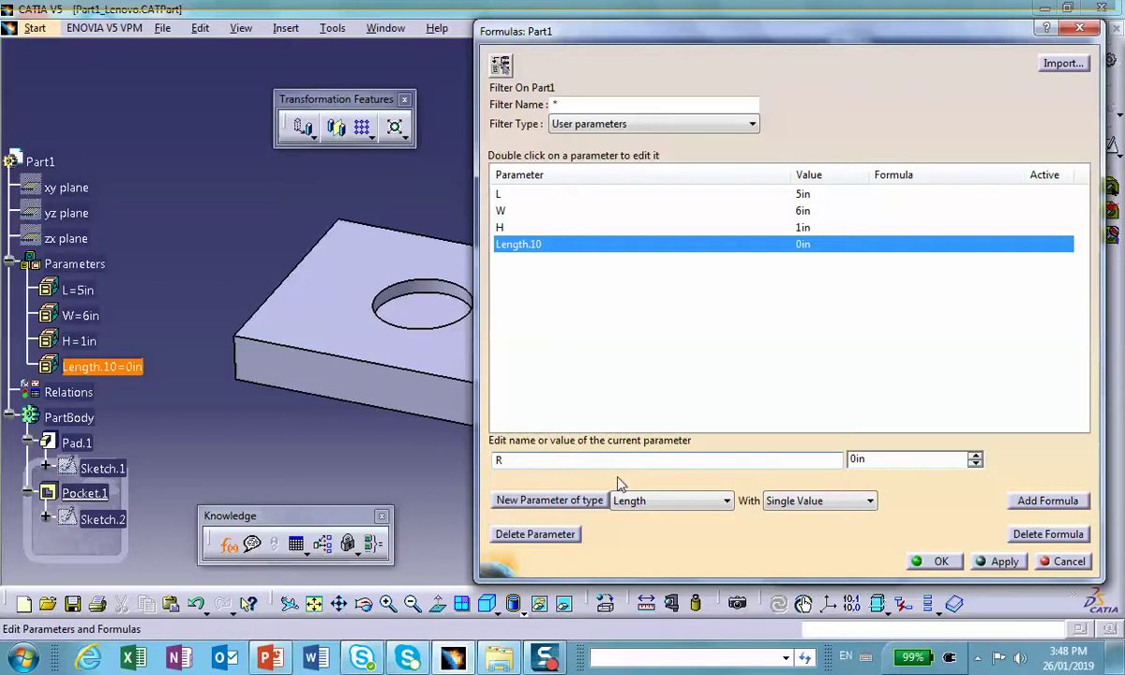
double_click(892, 460)
key(BackSpace)
text(0.5)
key(Return)
Add a length parameter named D with a value of 0.3 in, and apply the new parameters to the part.
click(549, 500)
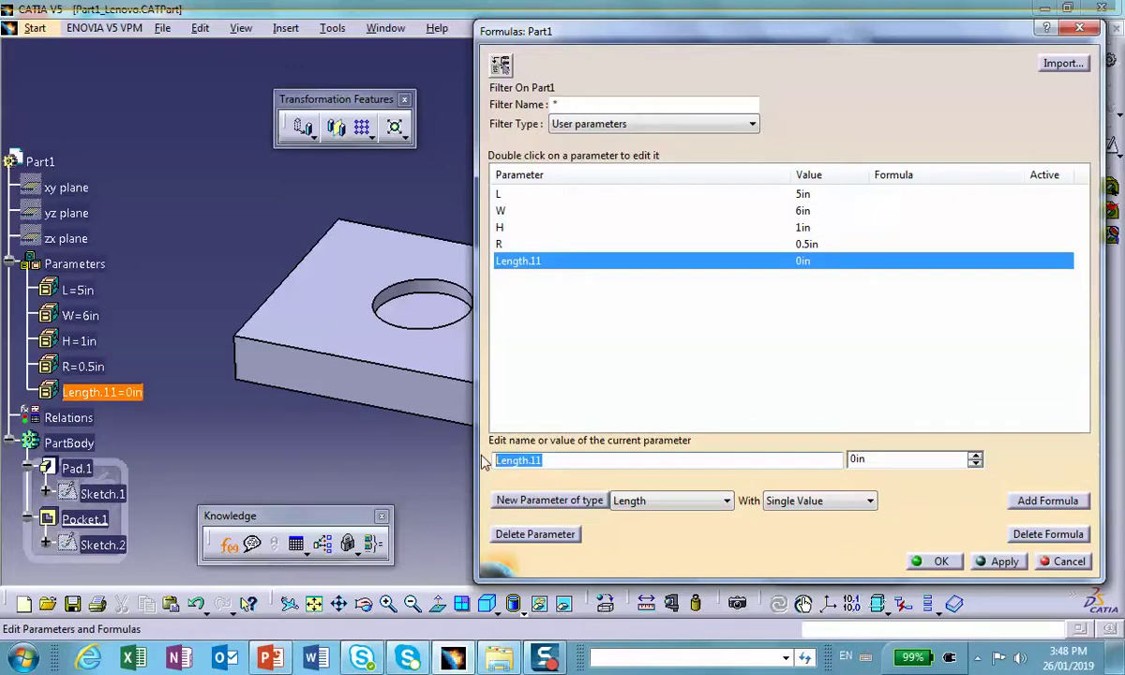
text(D)
click(897, 459)
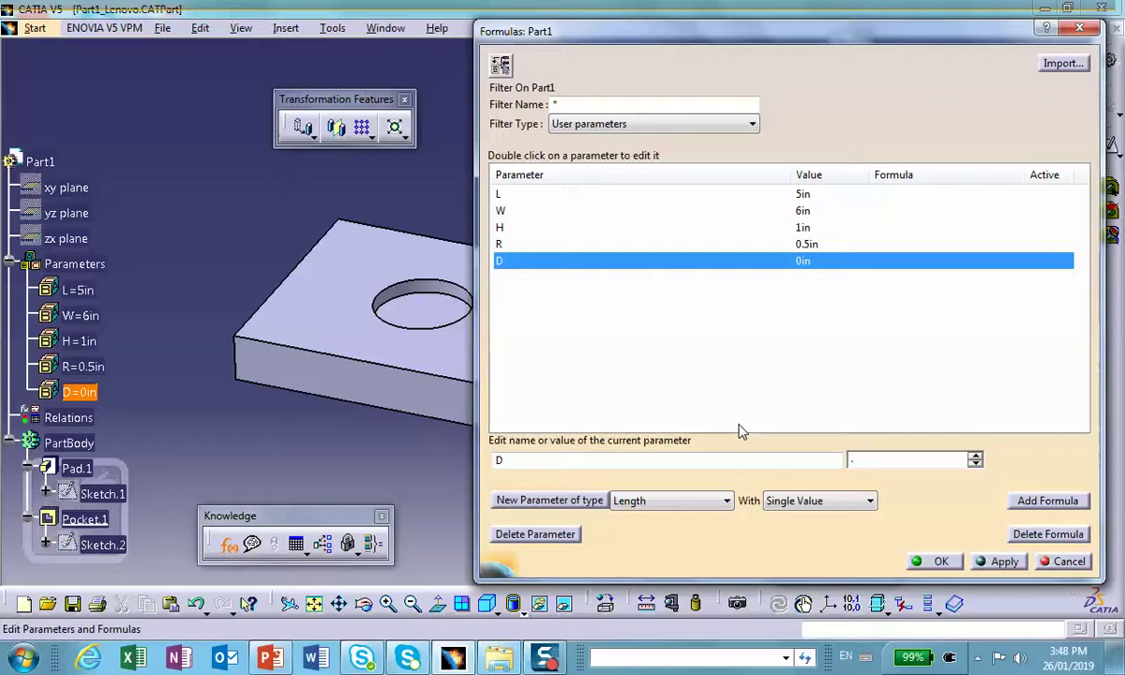
text(.3)
click(1000, 561)
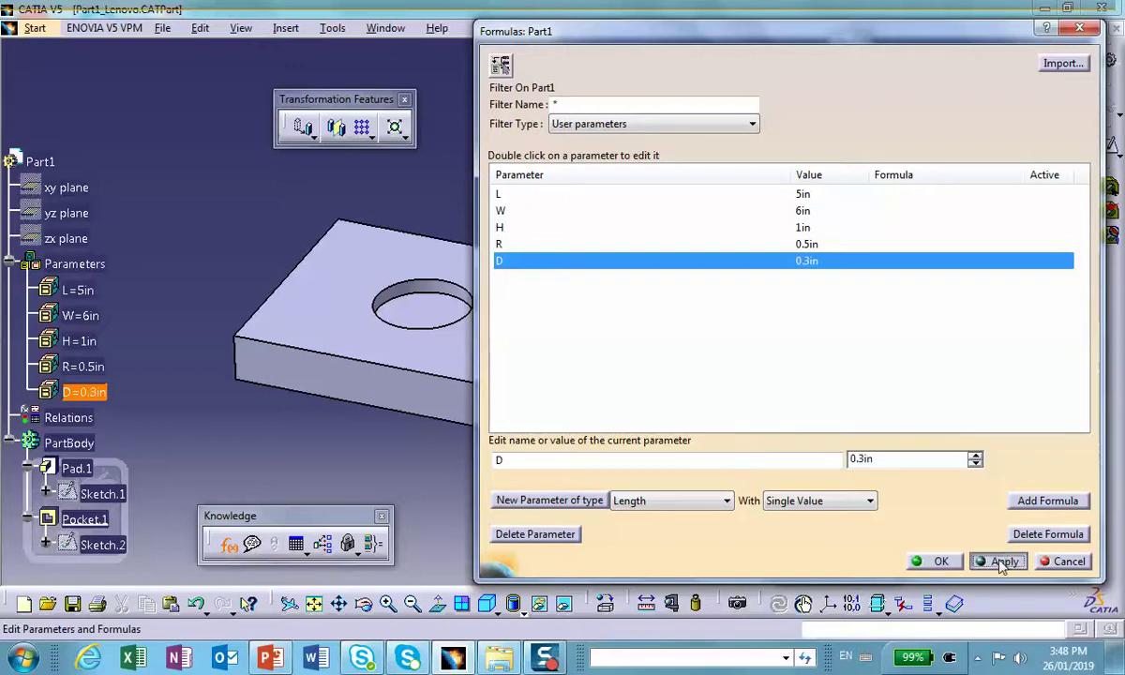
click(933, 561)
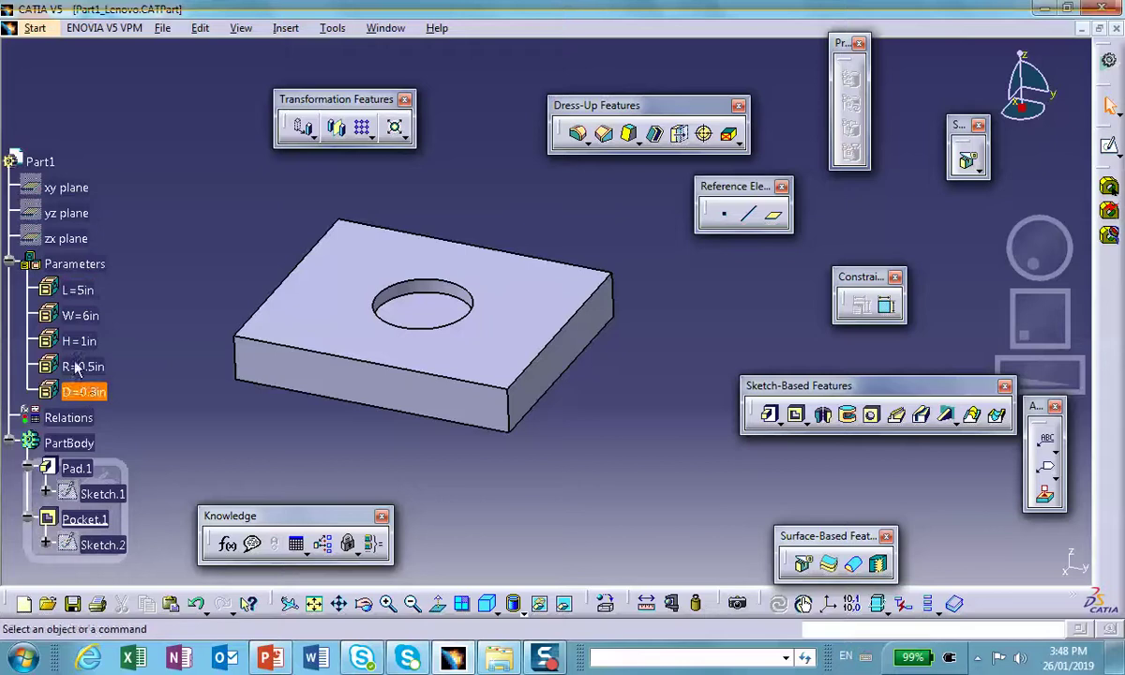
click(79, 290)
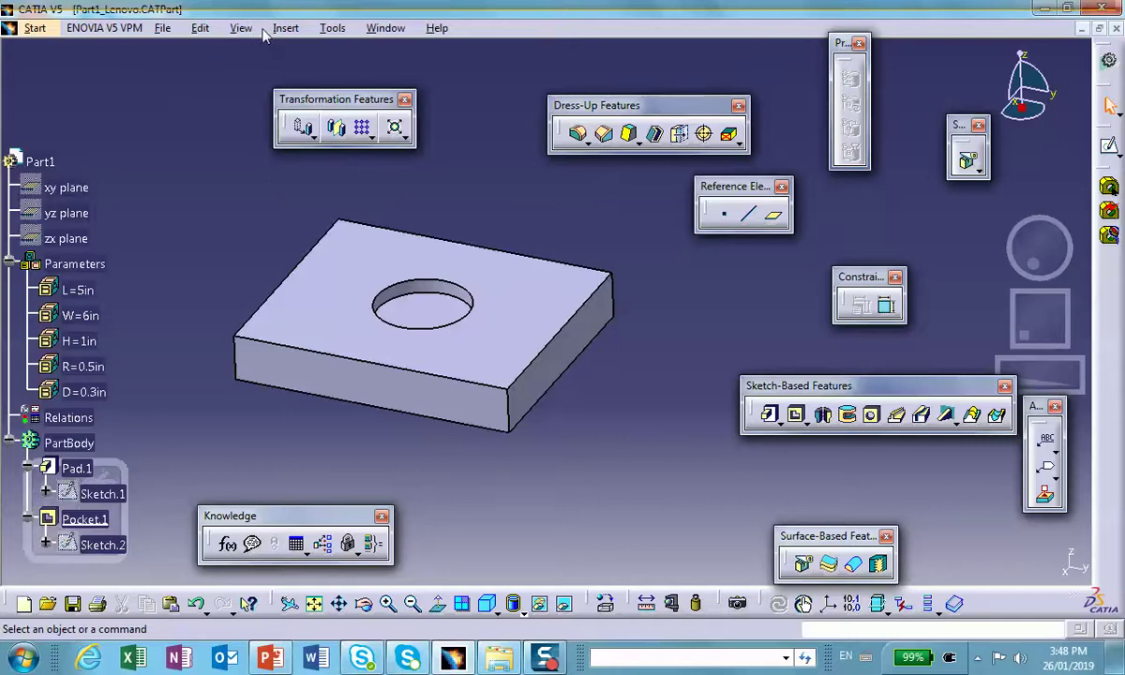
Check the Parameter Tree View options and the Part Infrastructure display options for parameters and relations in the specification tree.
click(330, 29)
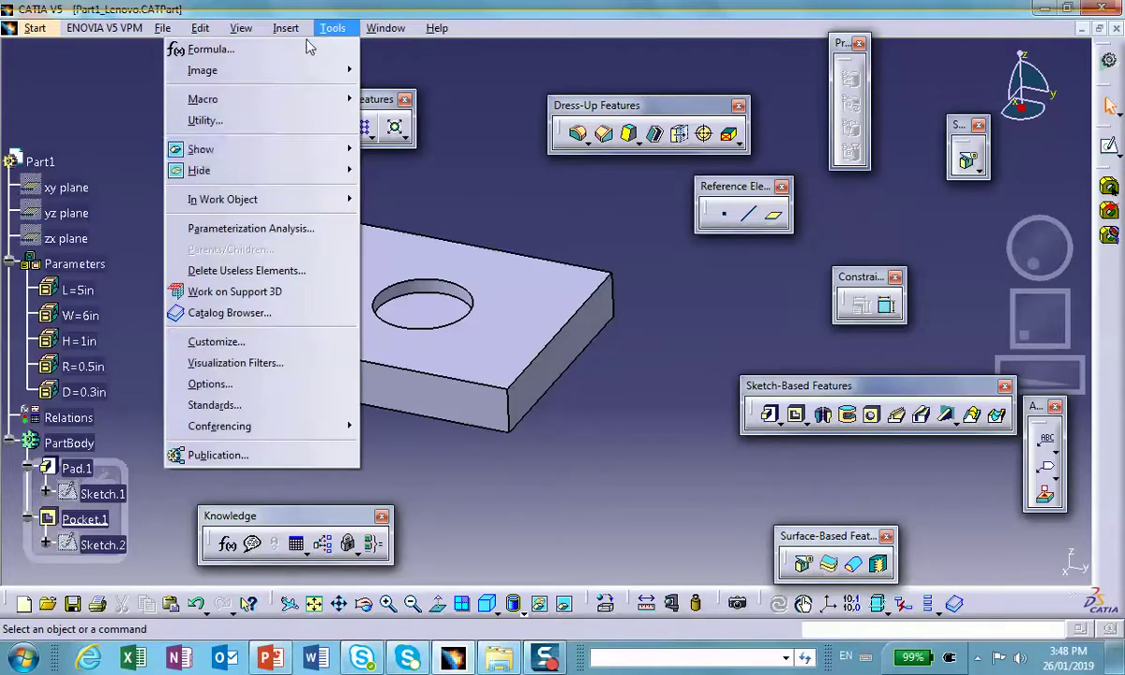
click(208, 384)
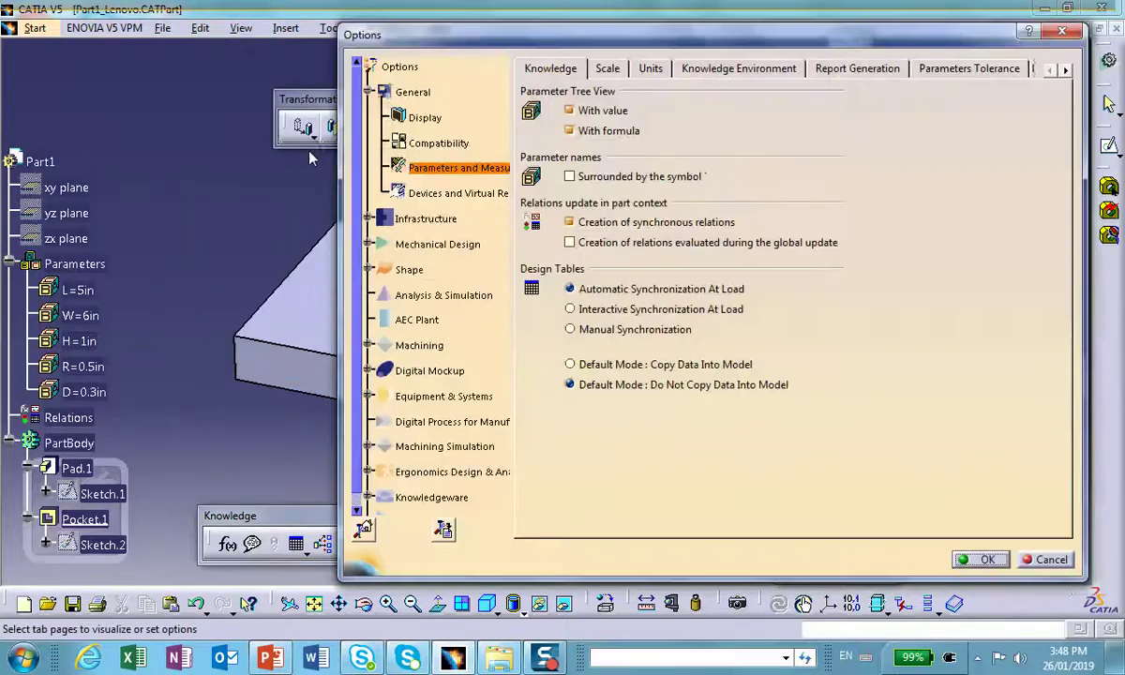
click(369, 218)
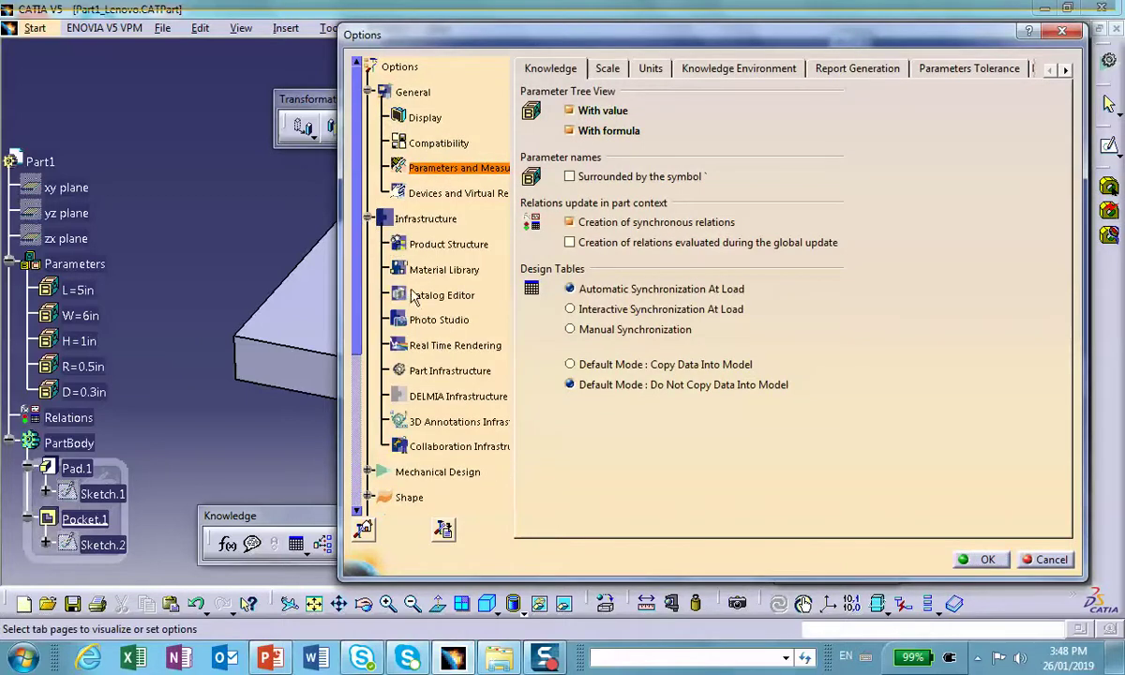
click(412, 370)
click(593, 69)
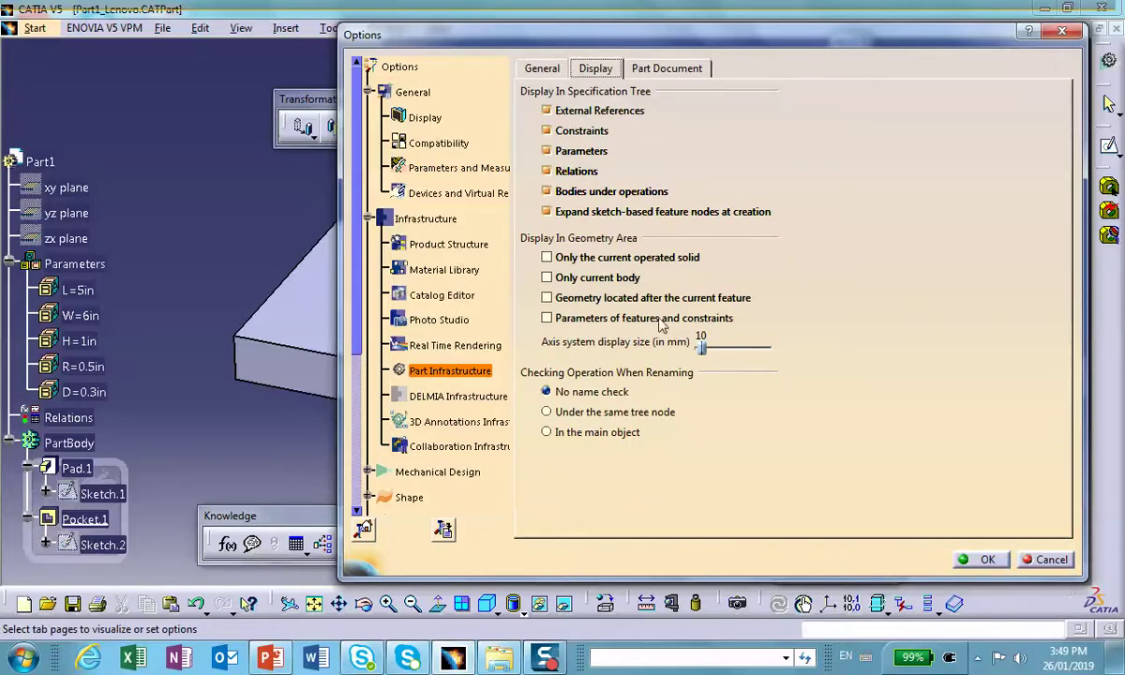
click(982, 559)
Show the pad's dimensions through the Formula command and link its sketch's 5 in dimension to parameter L.
scroll(167, 286, down, 3)
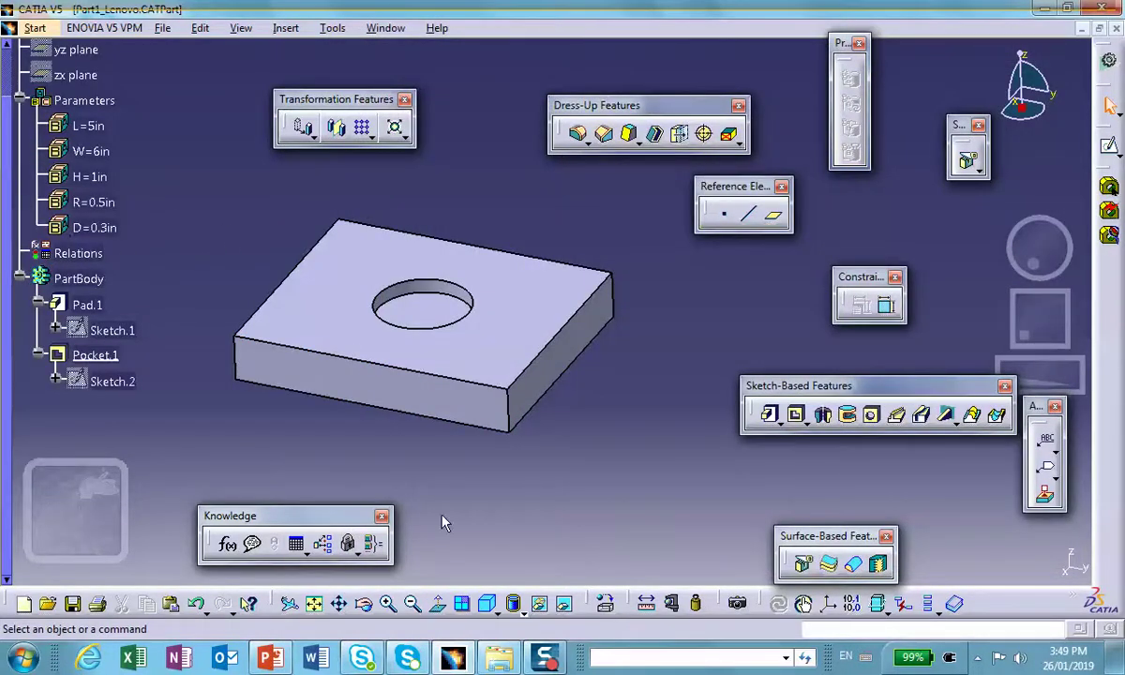
click(228, 544)
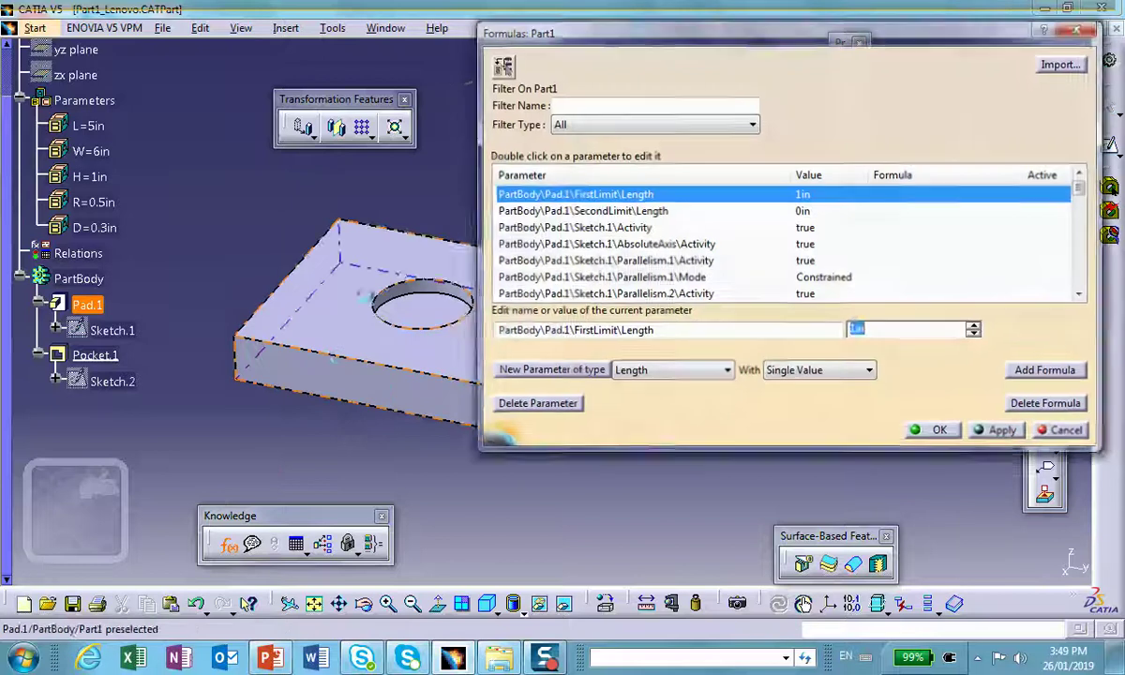
middle_drag(389, 263, 241, 231)
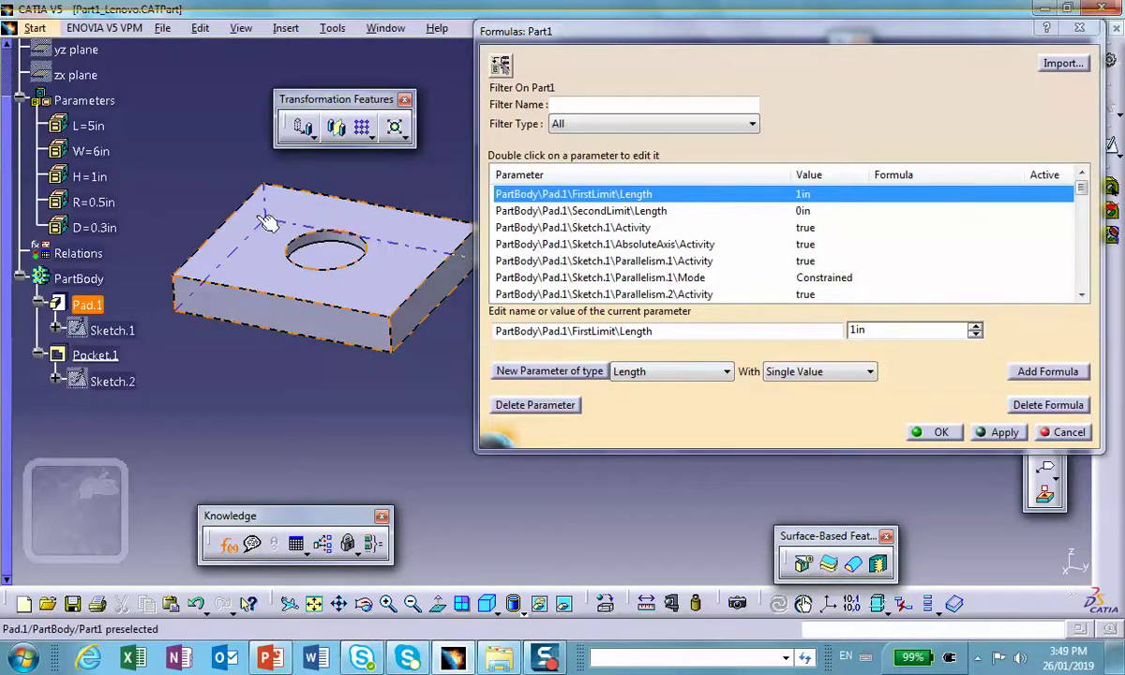
click(86, 304)
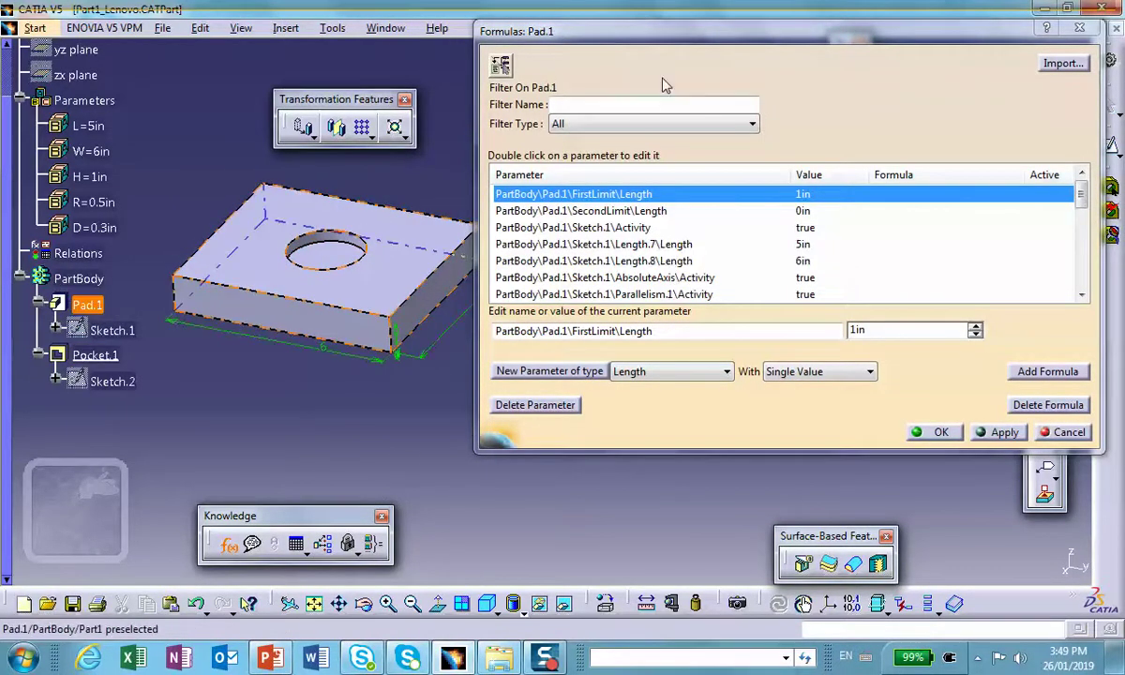
drag(647, 31, 778, 121)
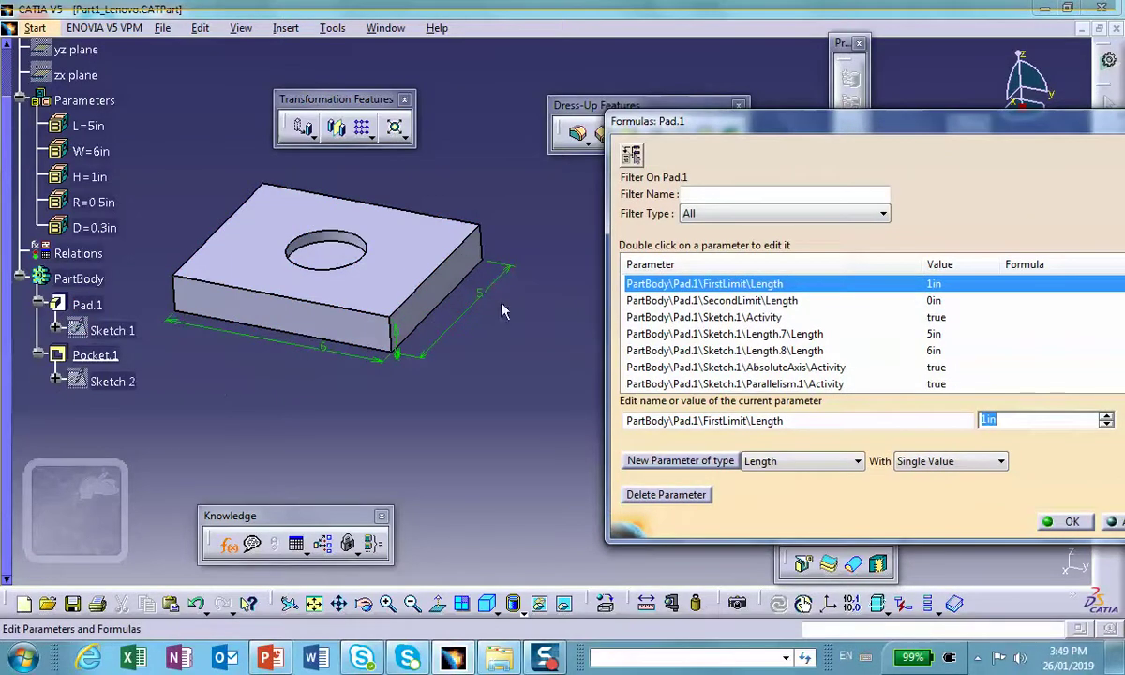
drag(792, 131, 717, 106)
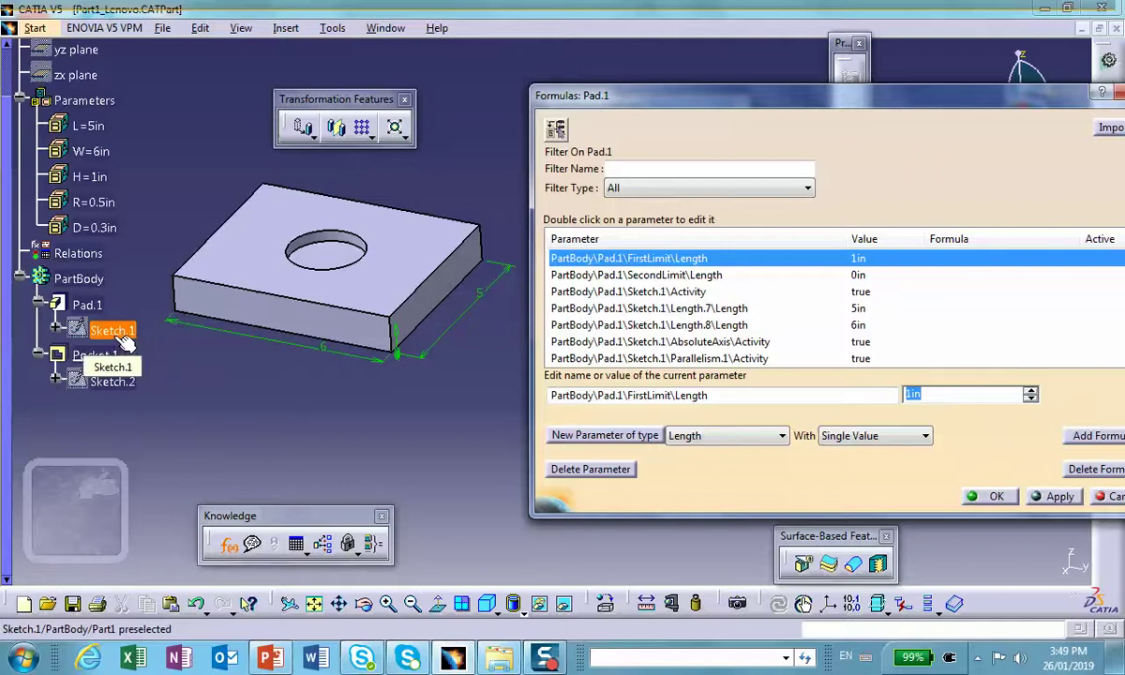
click(479, 307)
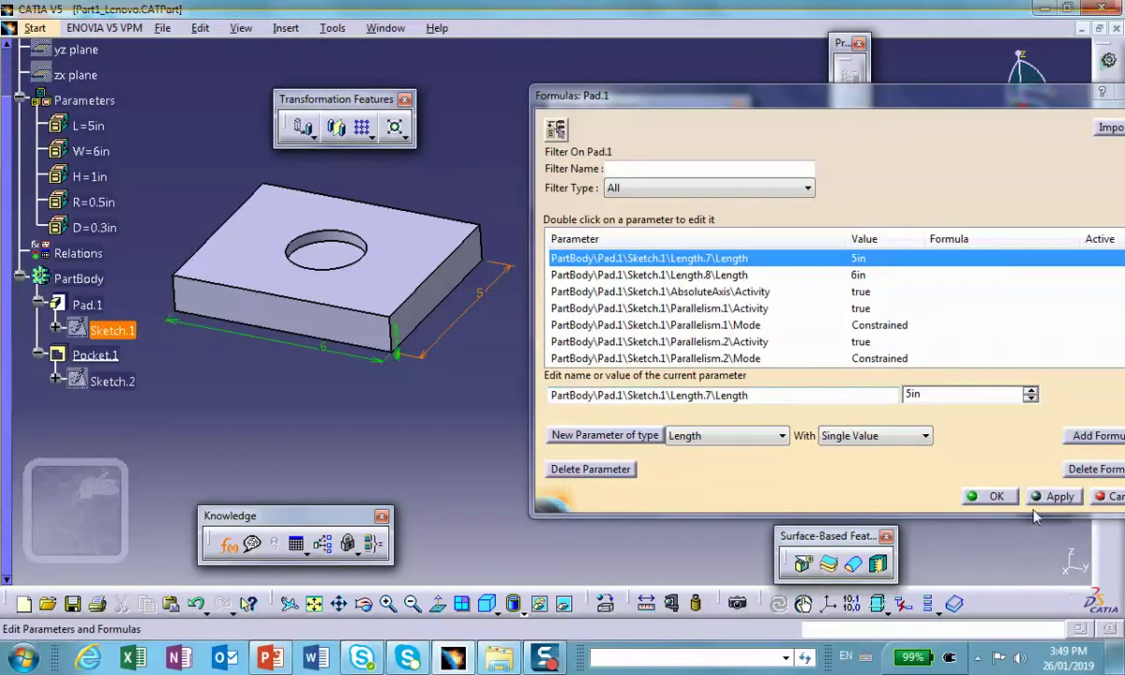
click(1096, 436)
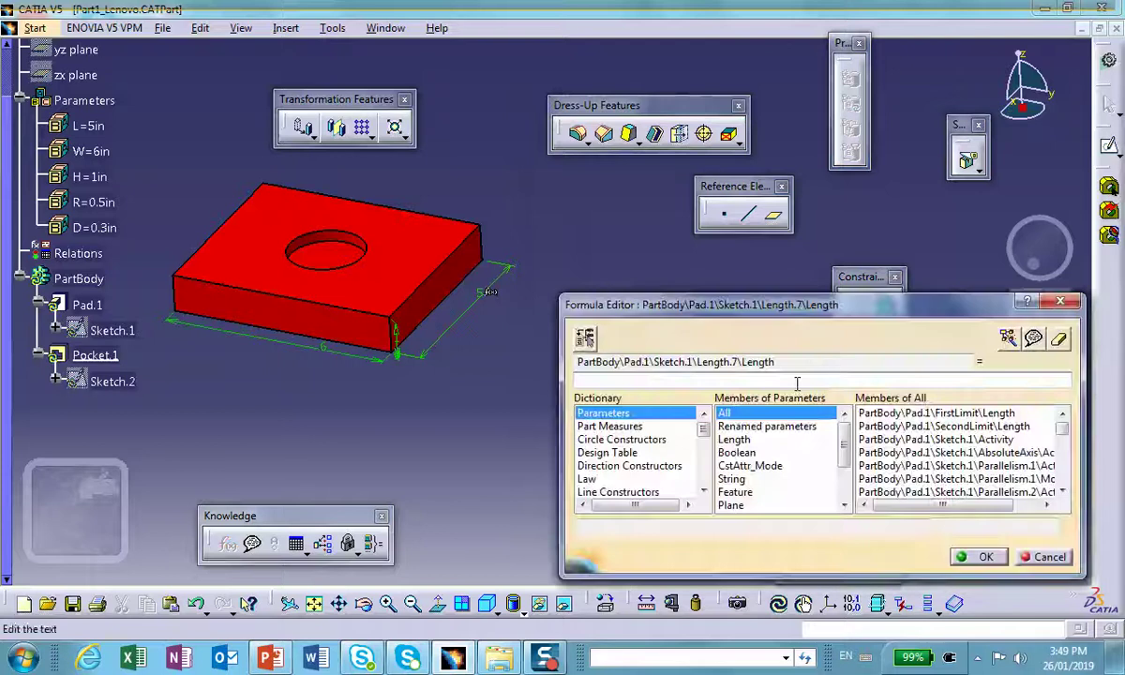
click(89, 128)
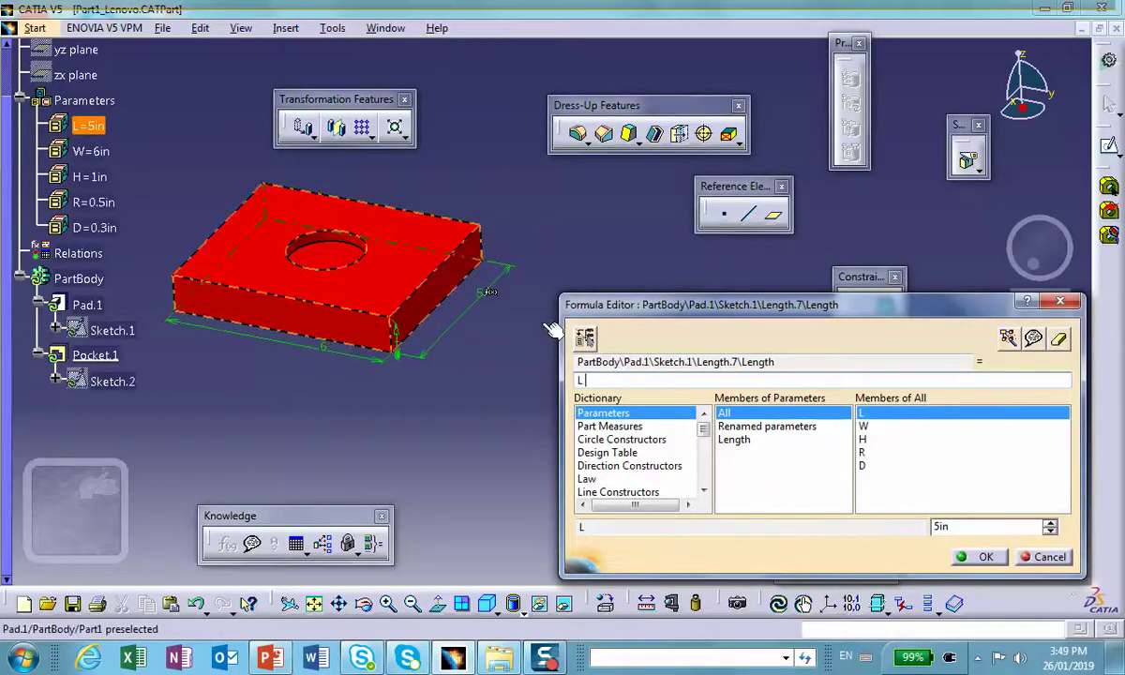
click(982, 557)
Add a formula linking the 6 in dimension of the pad's sketch to parameter W.
click(107, 356)
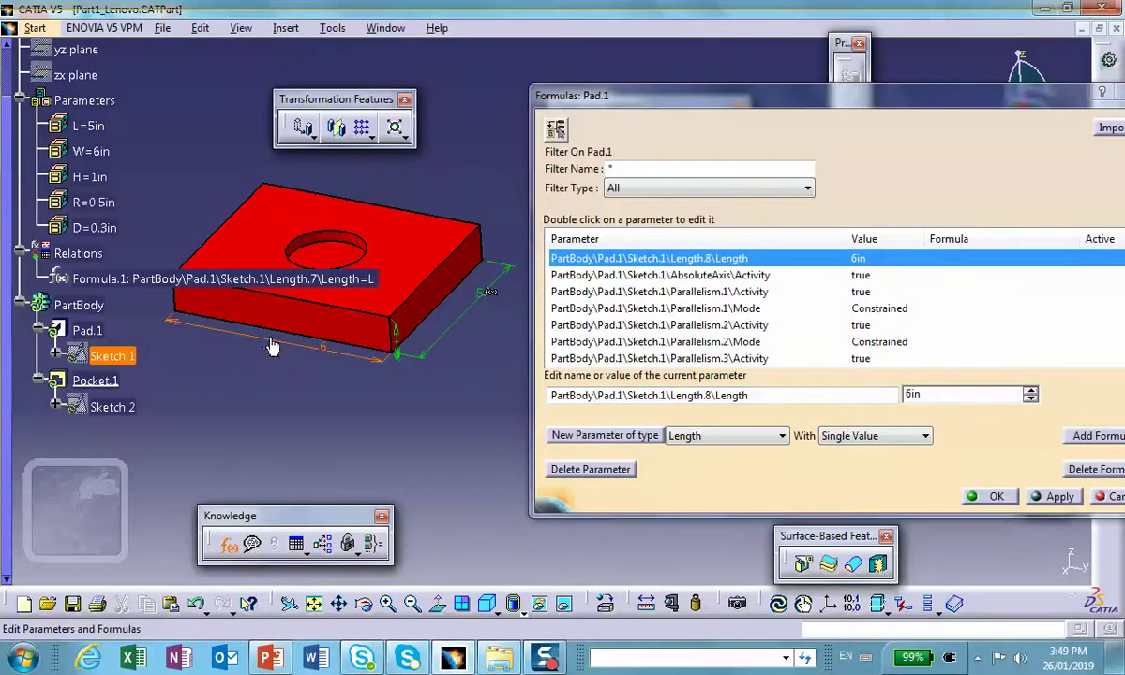
click(1076, 436)
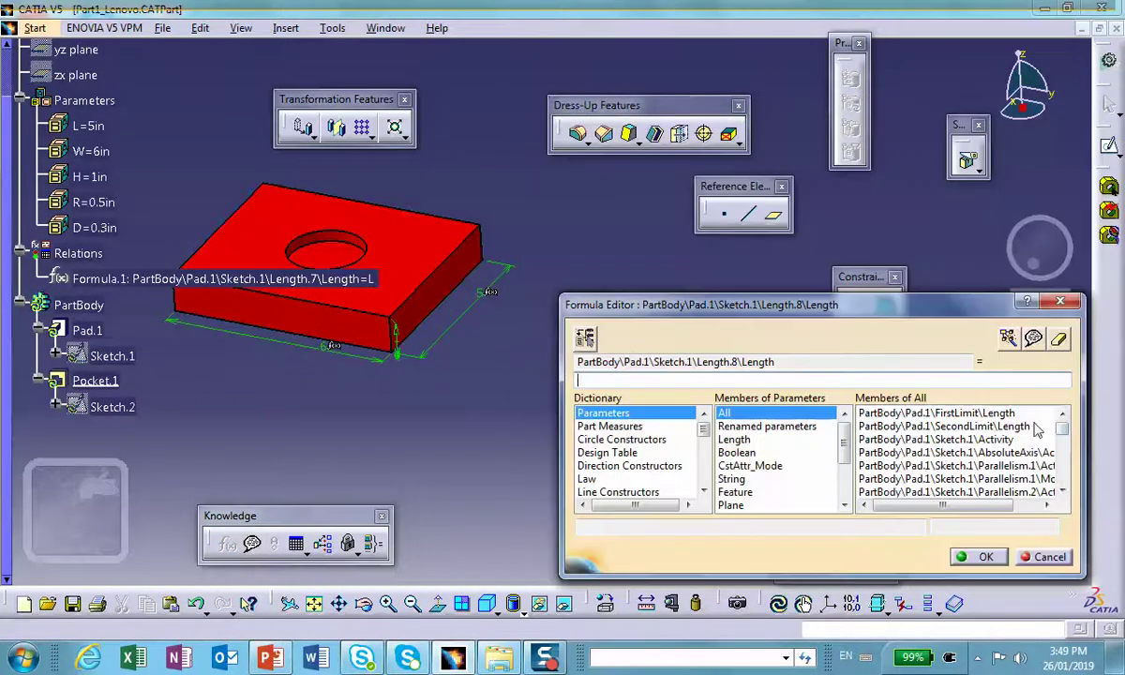
click(778, 425)
double_click(863, 426)
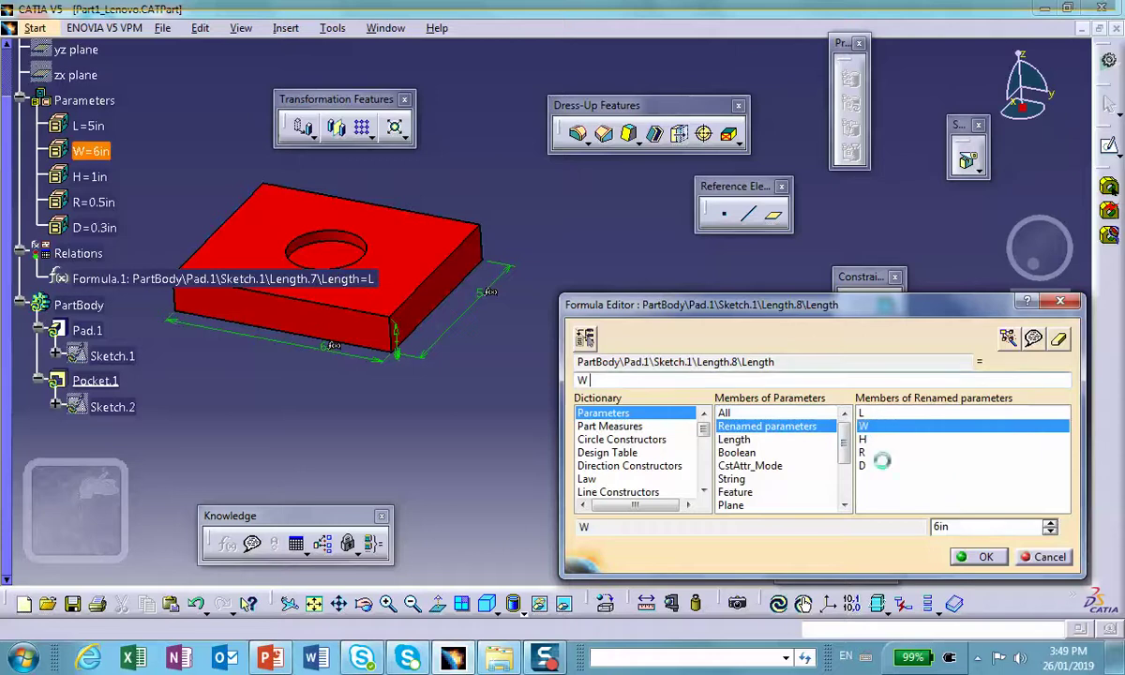
click(984, 557)
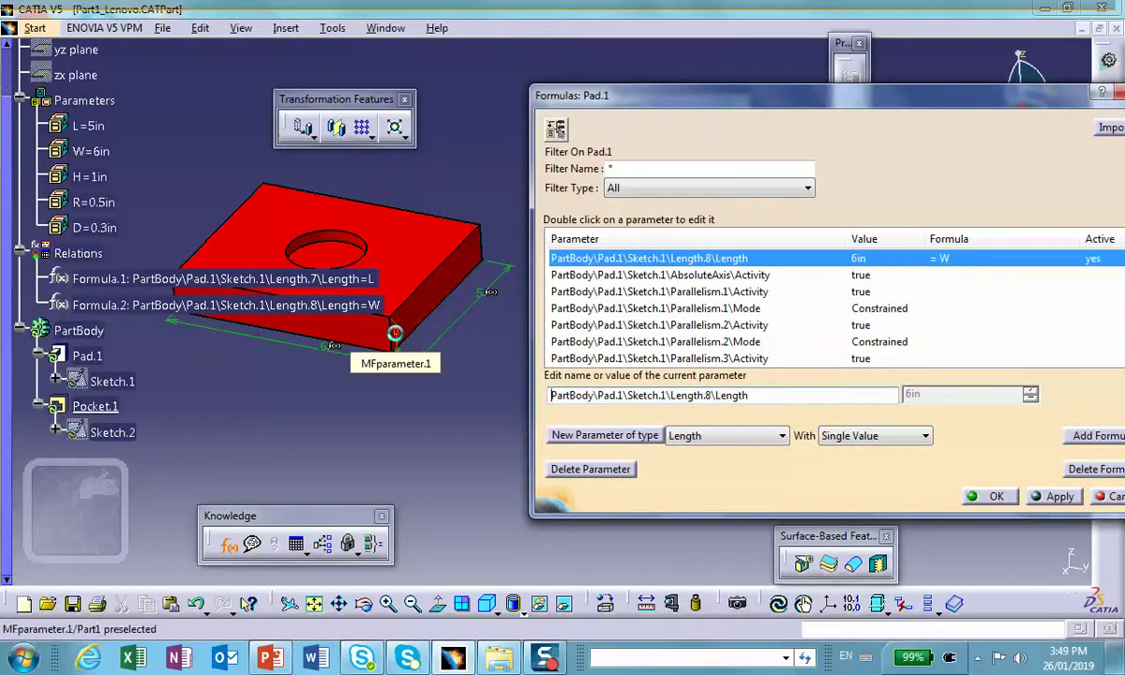
Add a formula linking the pad's first limit length to parameter H.
click(398, 346)
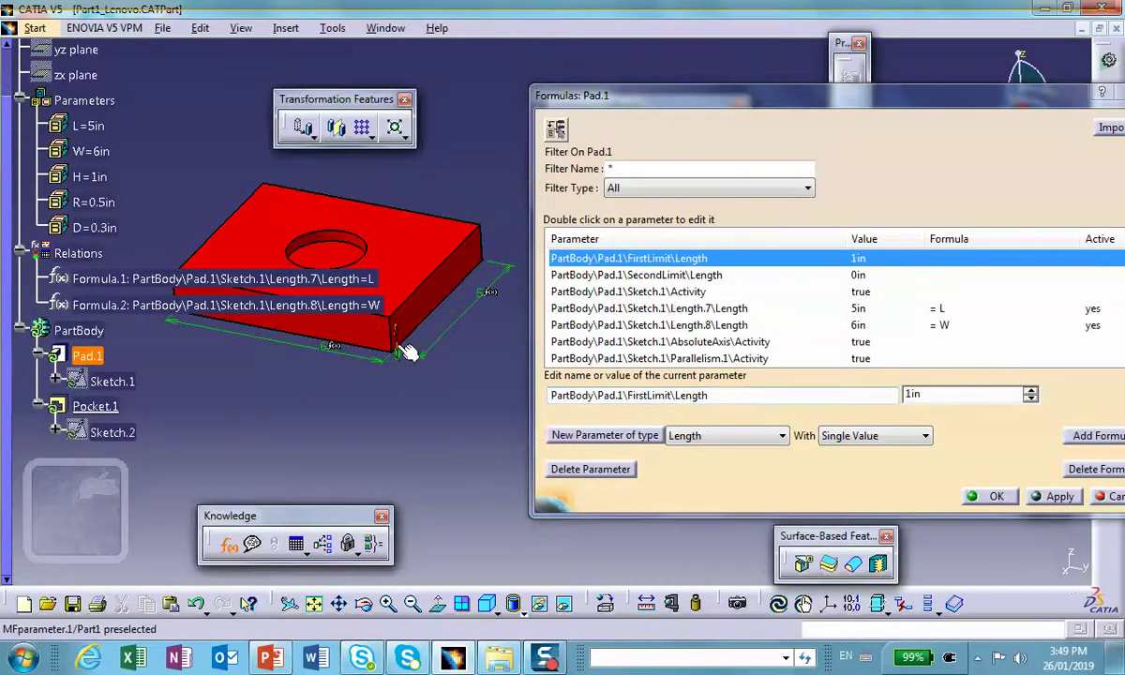
click(1090, 436)
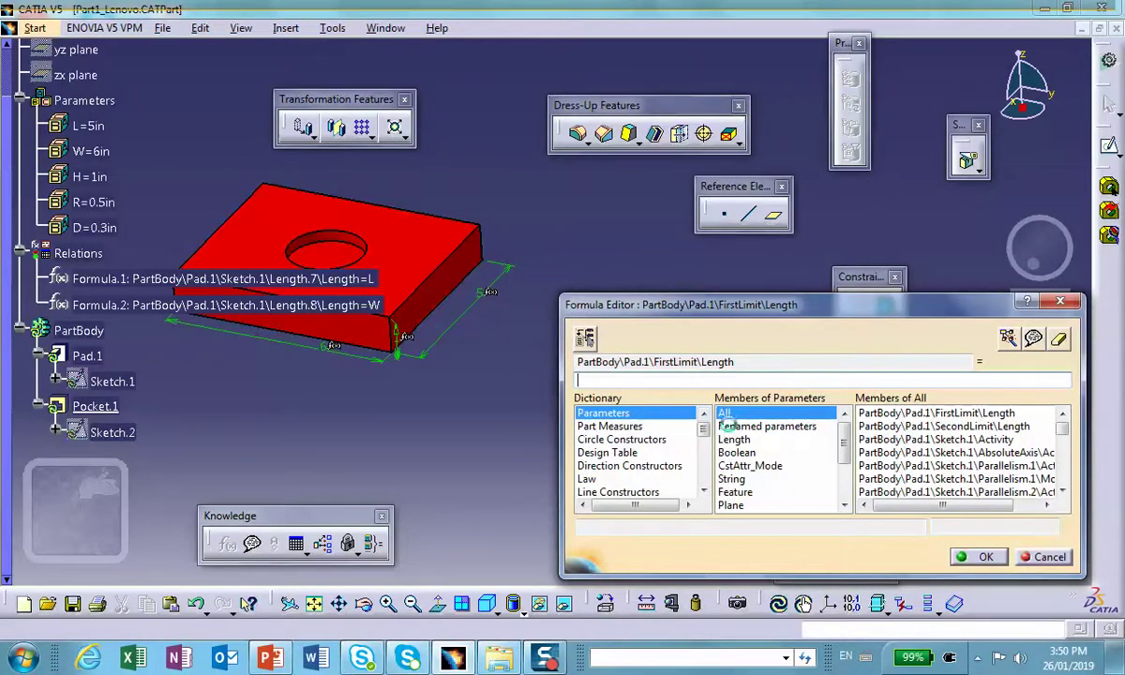
click(765, 426)
double_click(864, 440)
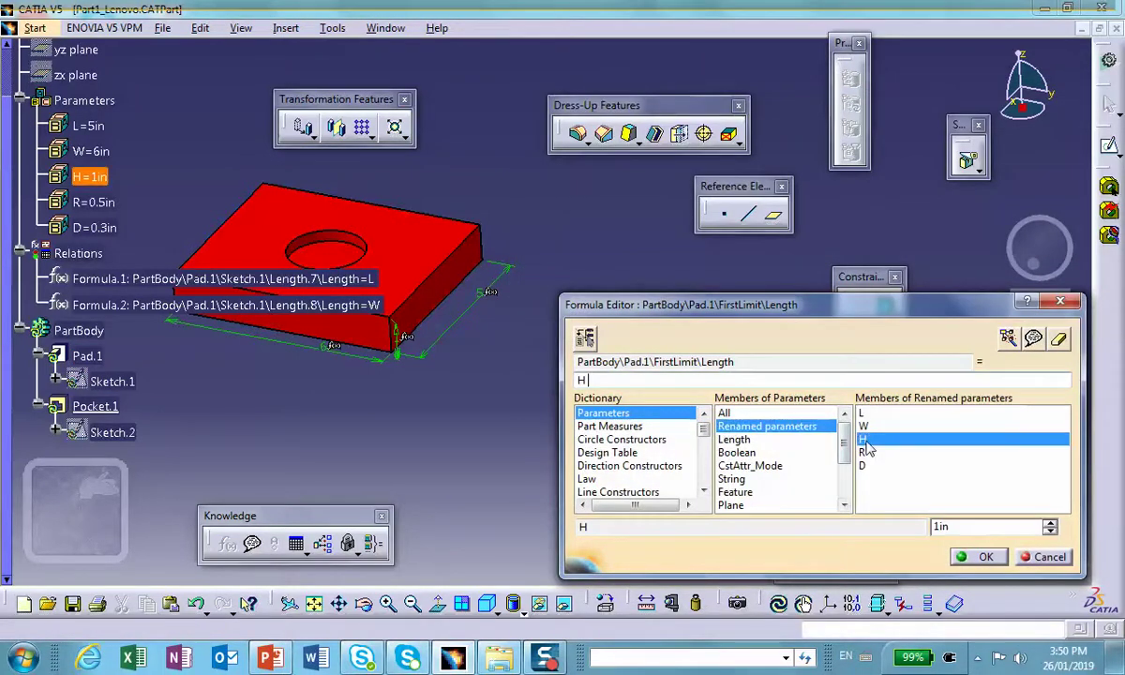
click(977, 557)
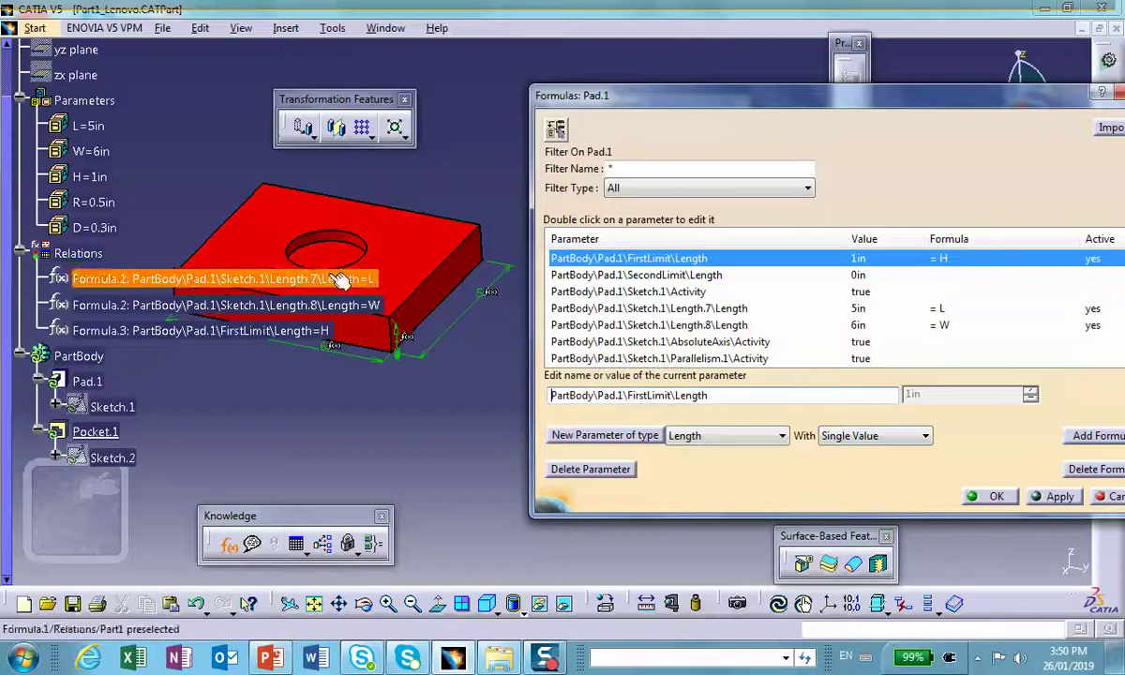
Show the pocket's dimensions and add a formula linking its sketch radius to parameter R.
click(99, 432)
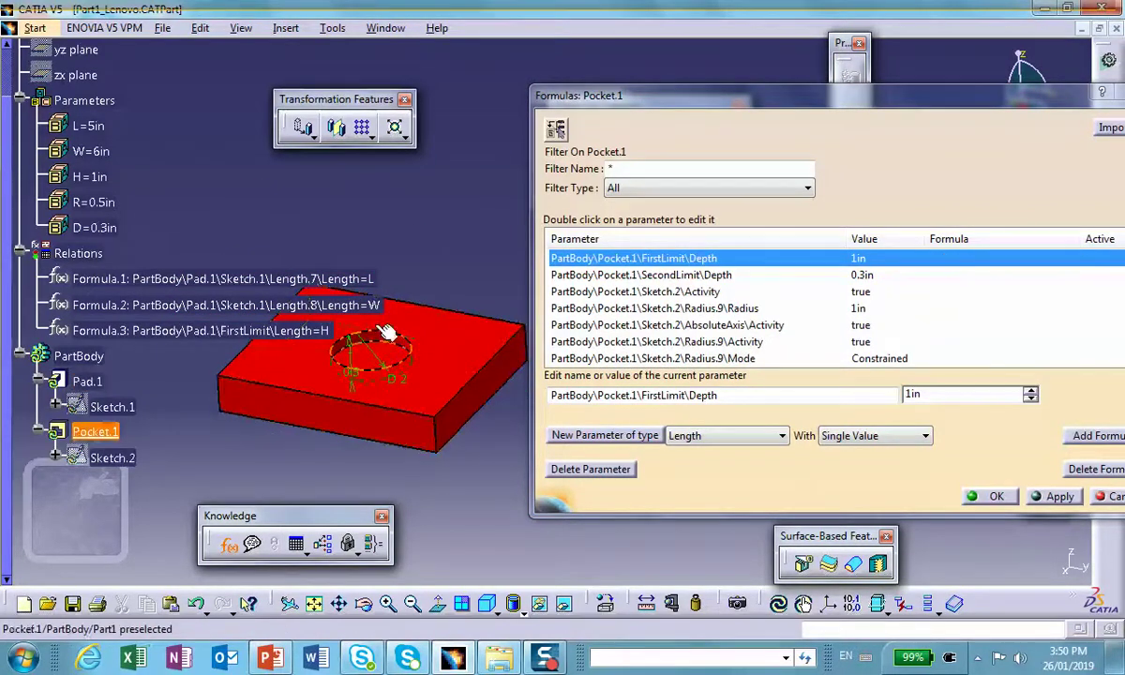
click(410, 382)
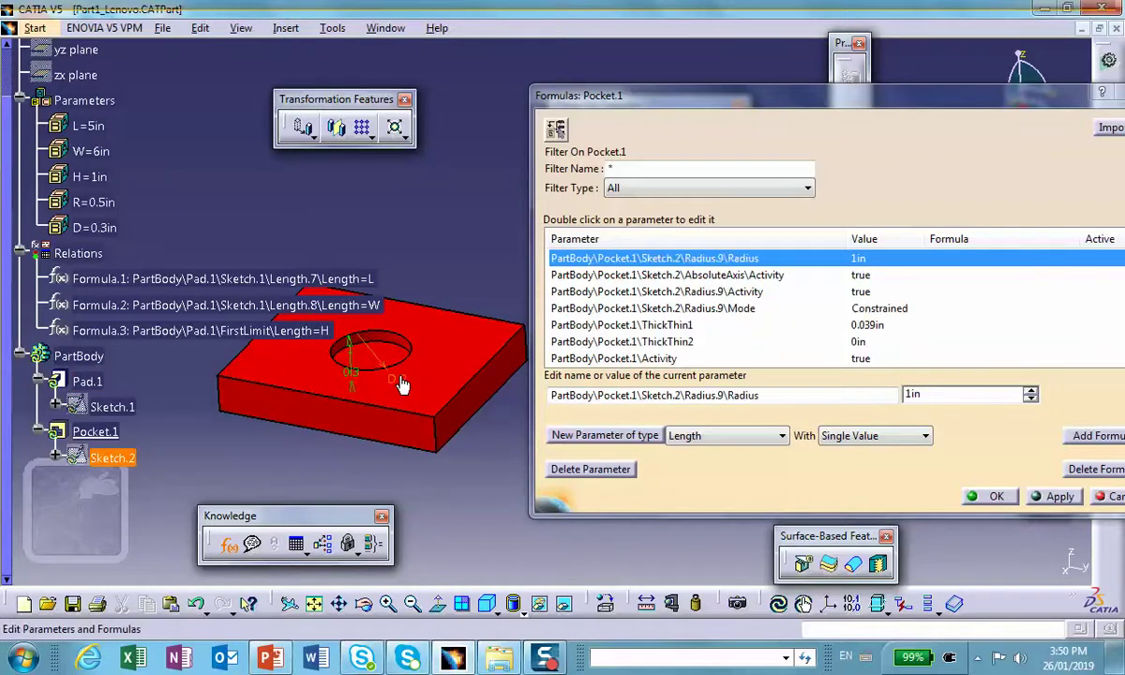
click(1088, 435)
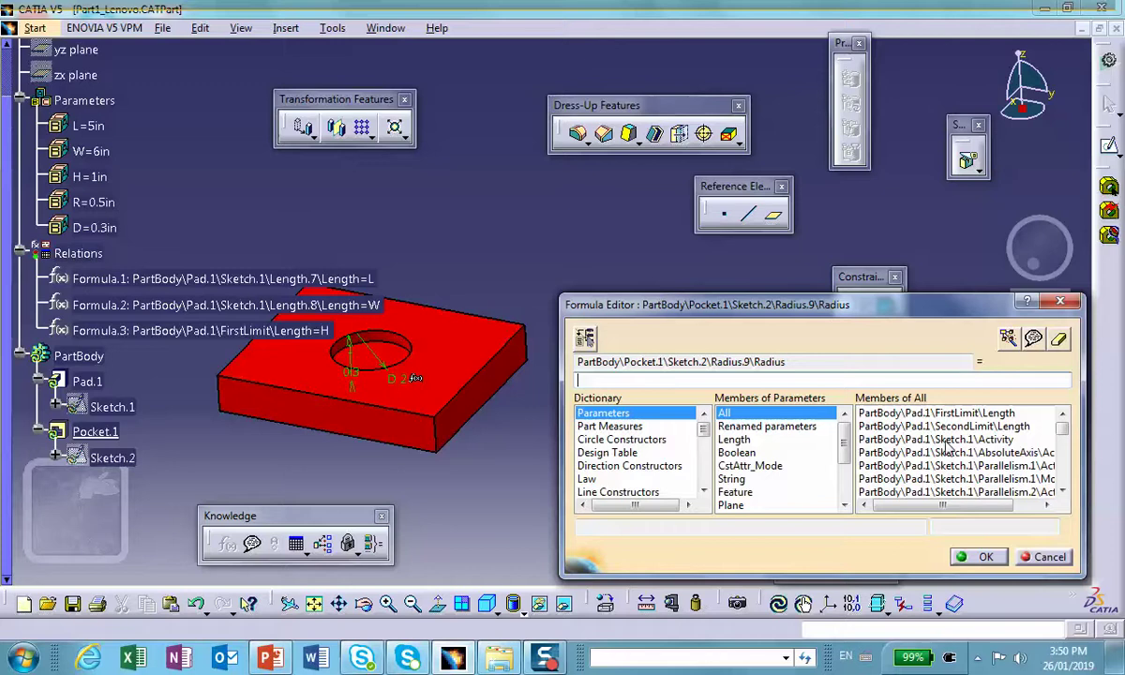
click(767, 426)
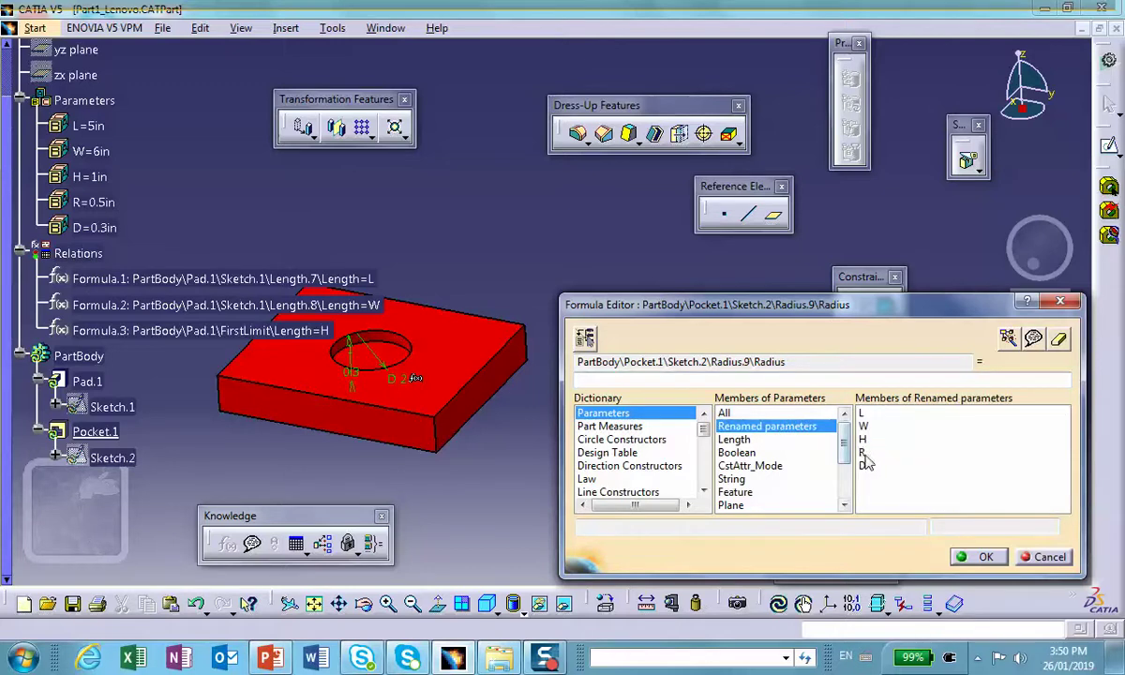
double_click(863, 453)
click(984, 557)
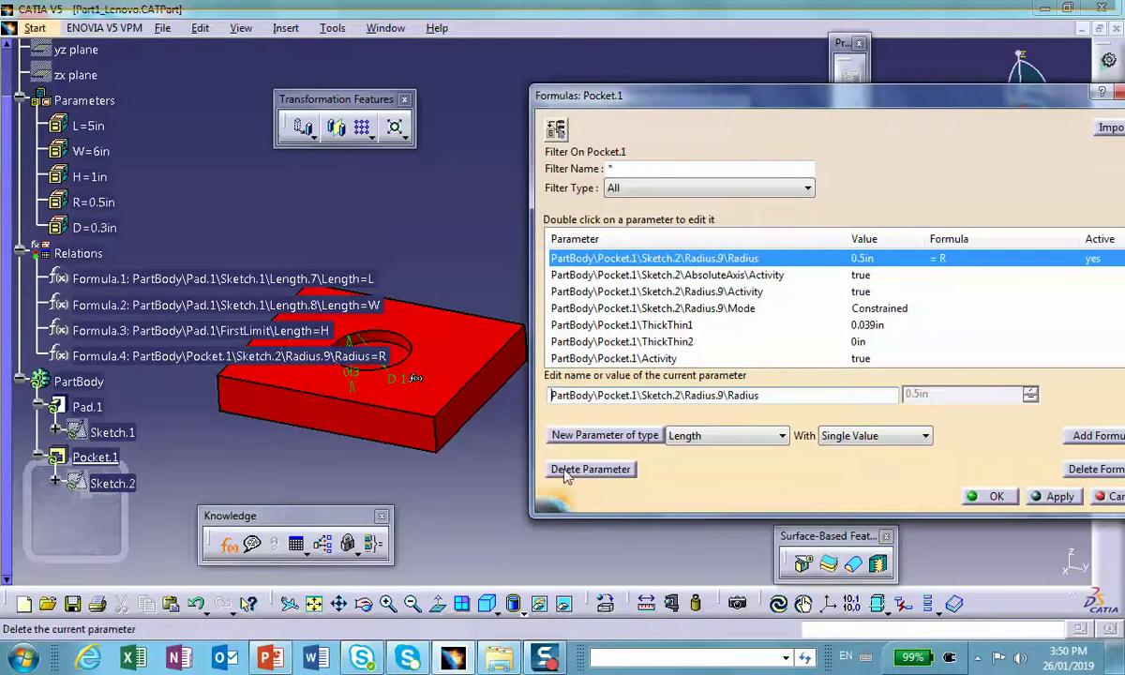
Add a formula linking the pocket's second limit depth to parameter D, and apply the formulas to the part.
click(356, 379)
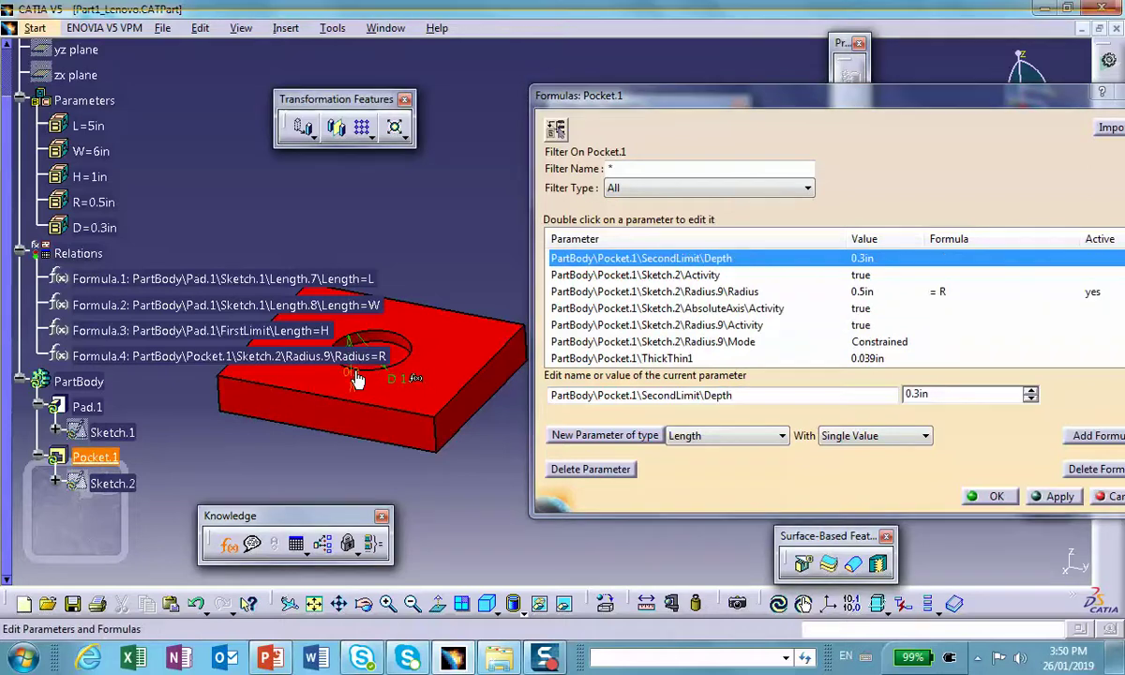
click(1074, 435)
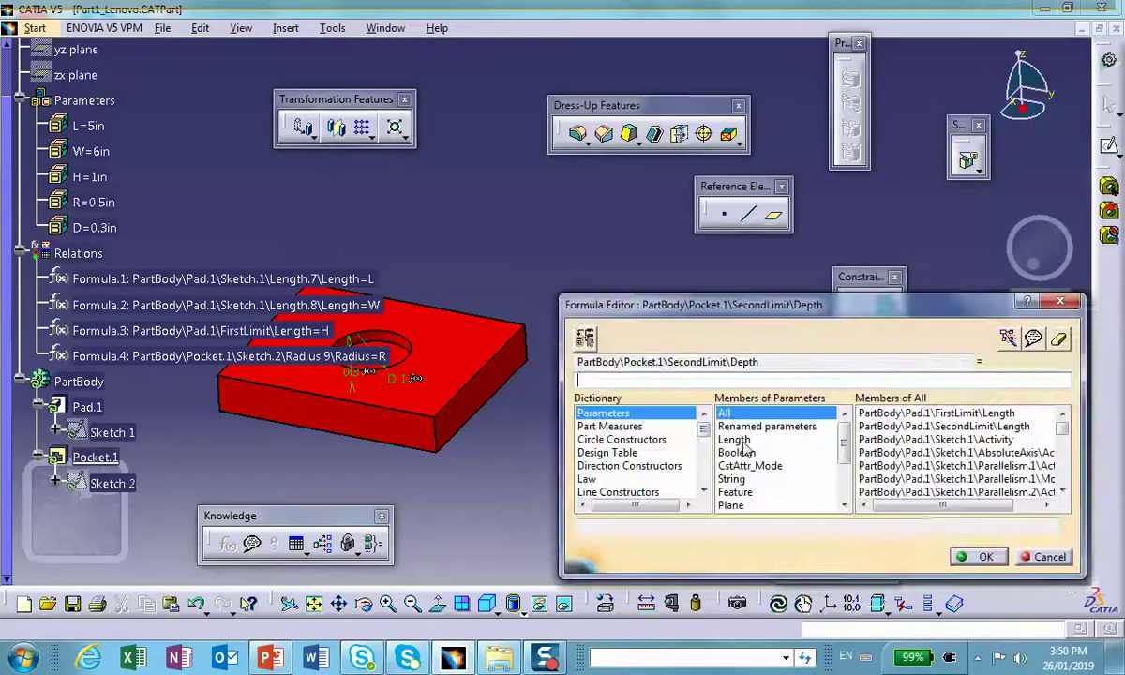
click(767, 427)
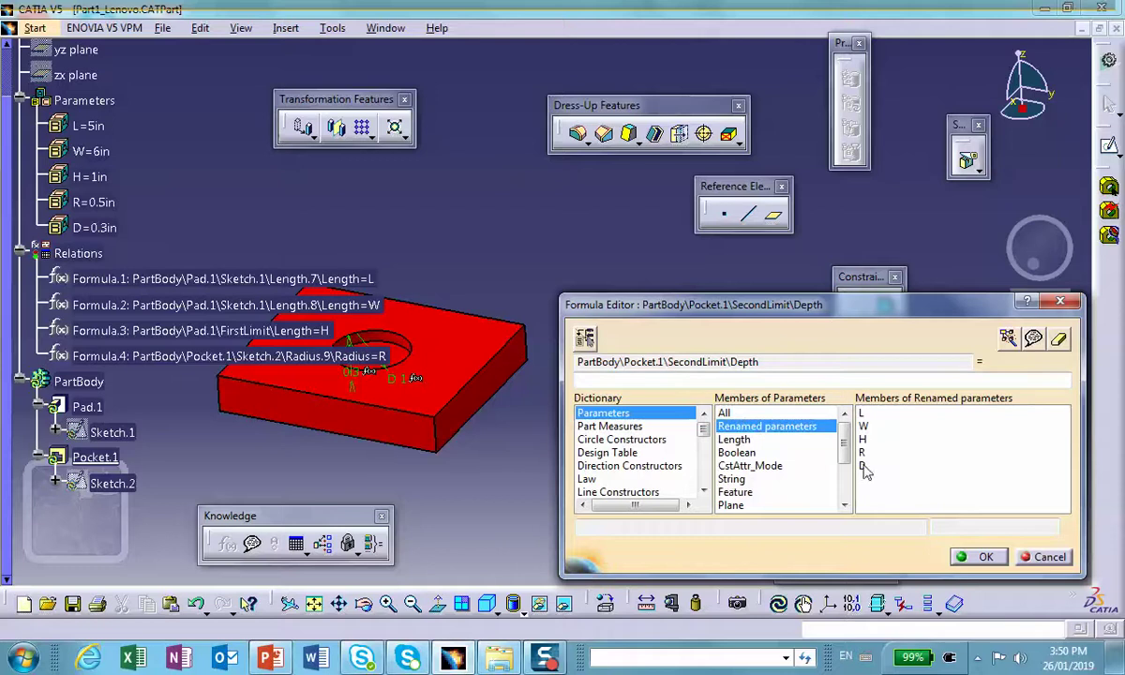
double_click(863, 467)
key(Return)
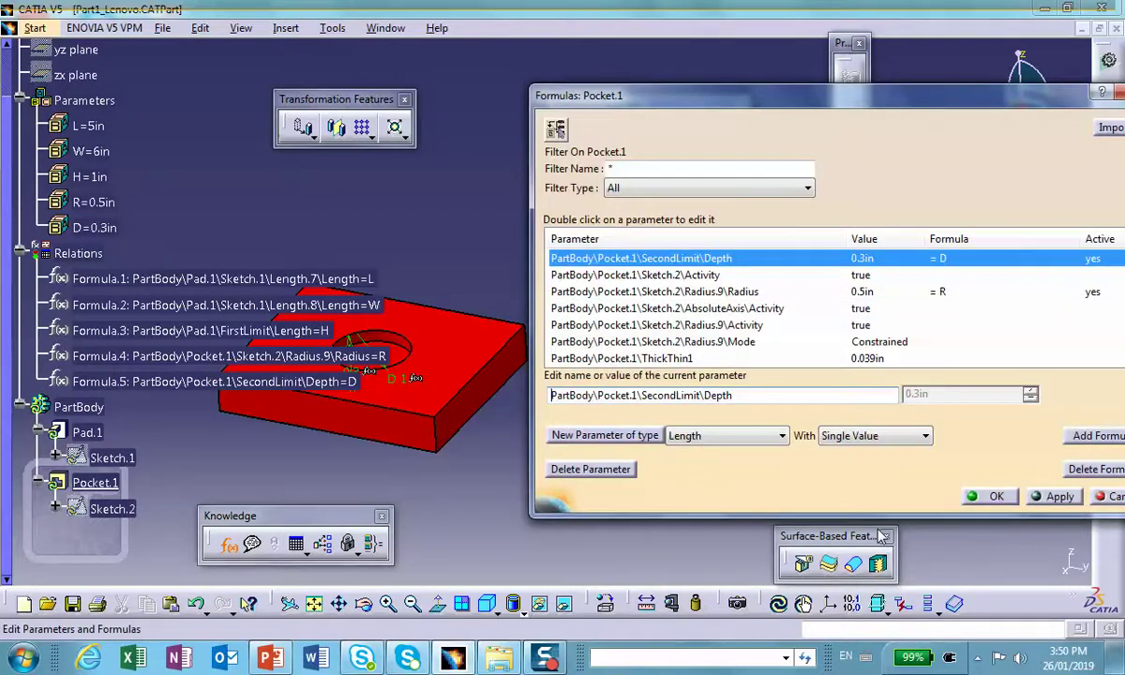
click(1055, 496)
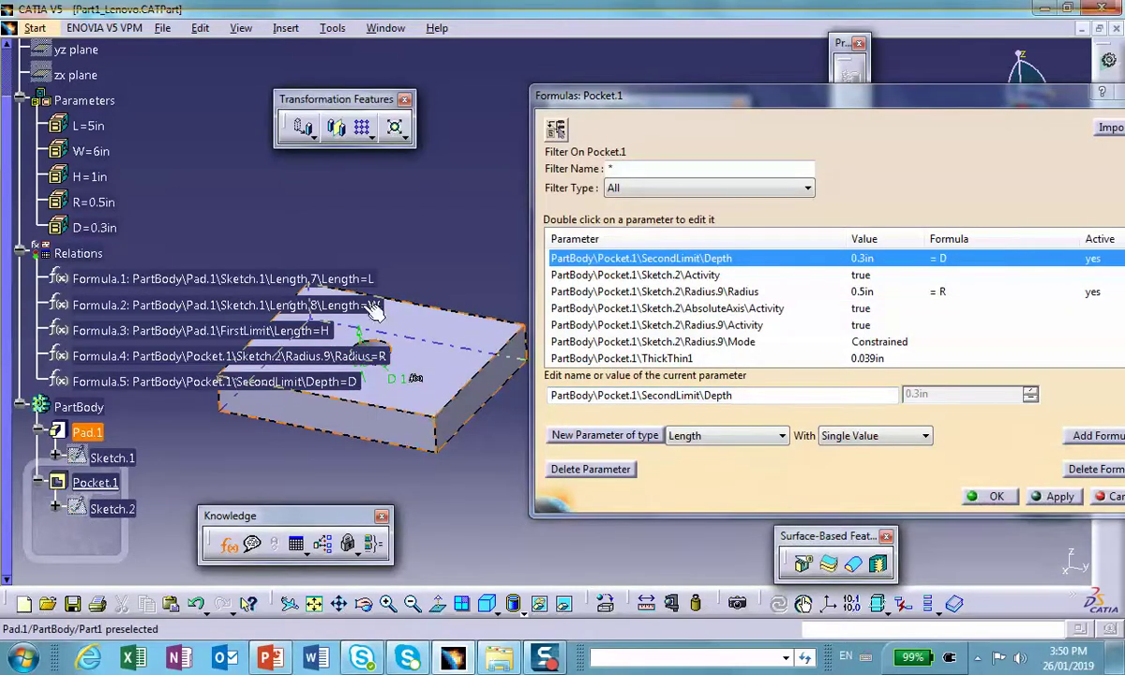
drag(740, 113, 577, 103)
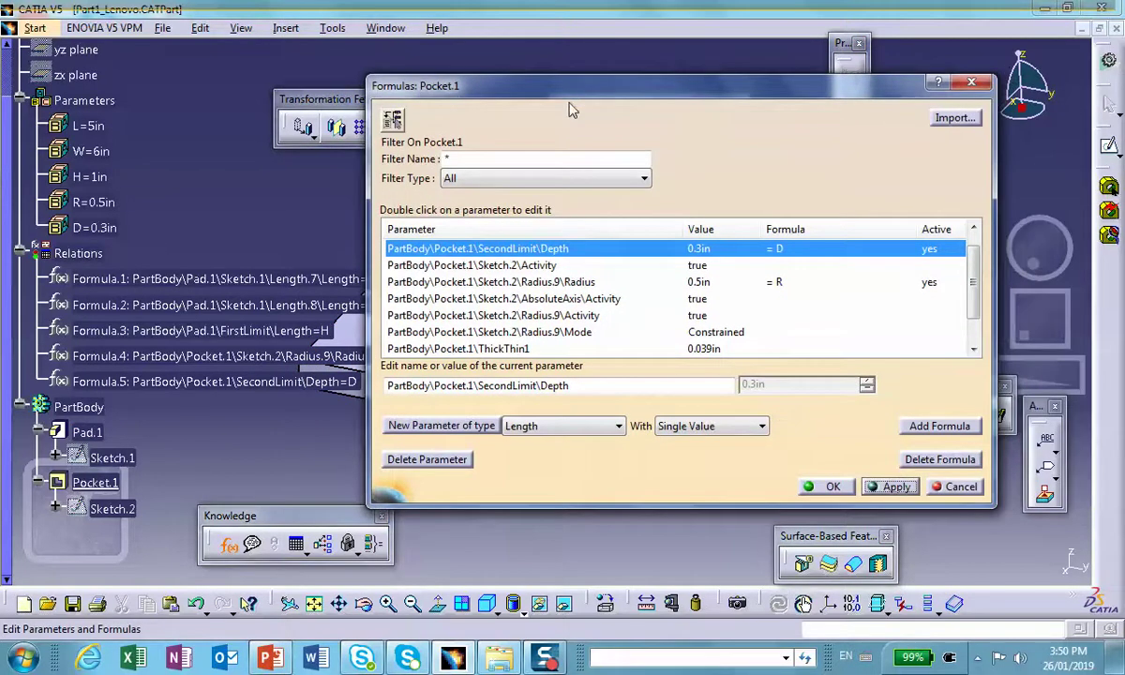
click(825, 487)
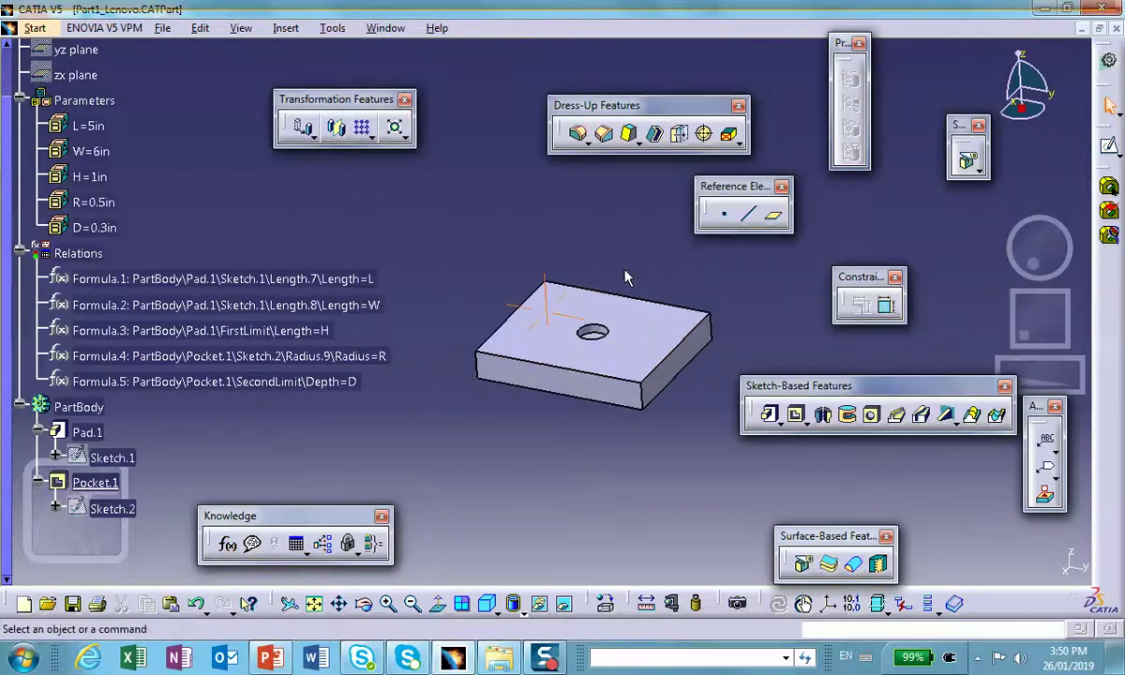
Collapse the relations in the specification tree and set parameter L to 8 in.
click(19, 254)
double_click(85, 126)
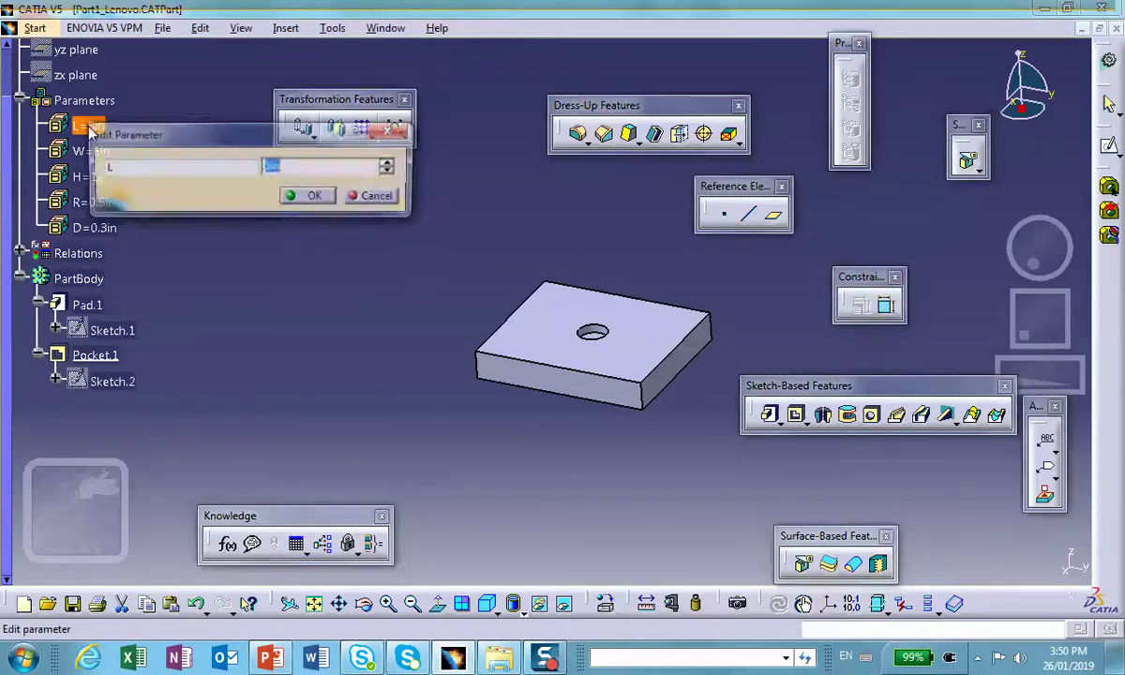
text(8in)
click(309, 196)
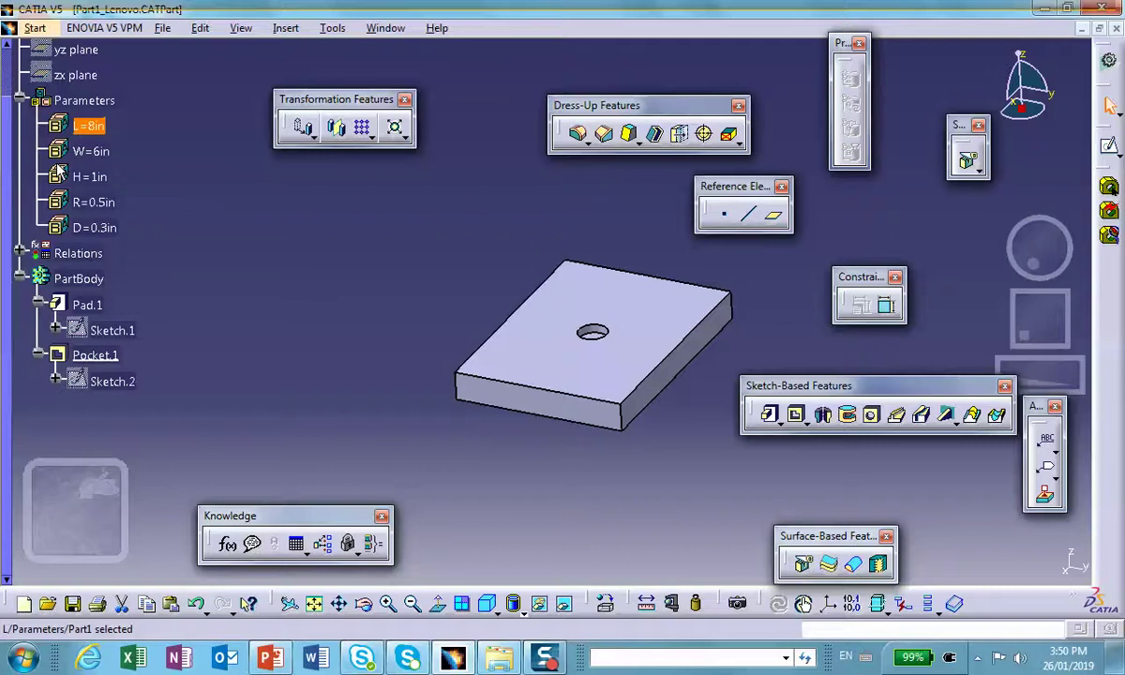
Set parameter W to 3 in.
double_click(90, 150)
click(271, 196)
drag(271, 196, 211, 191)
text(3in)
click(304, 225)
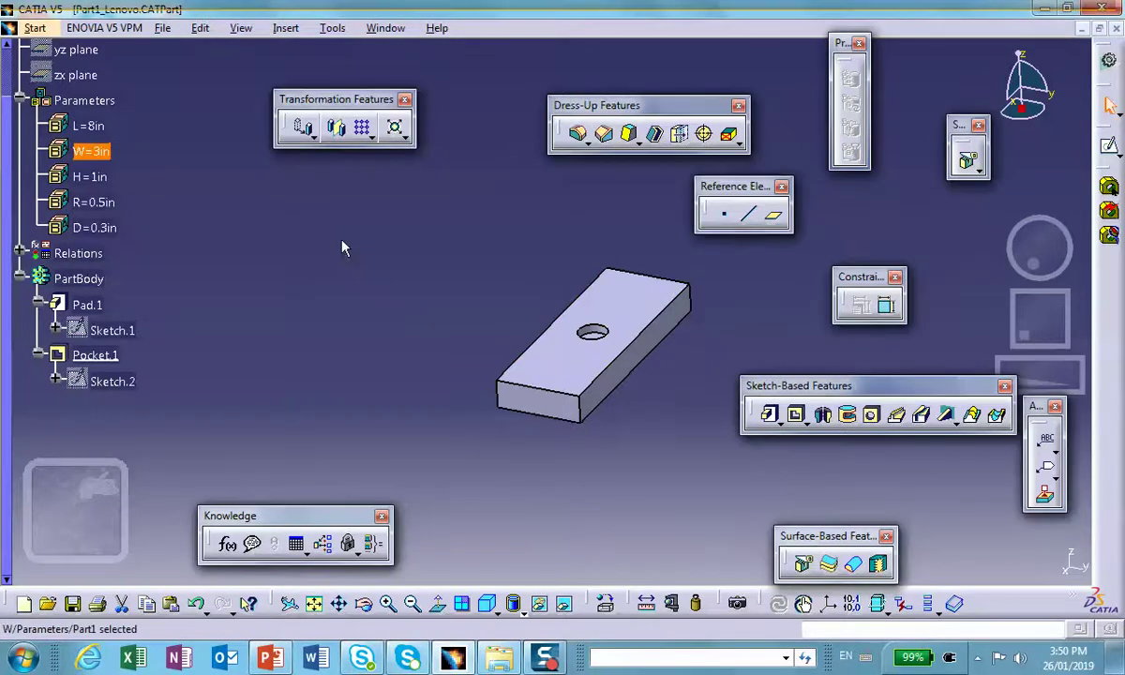
Set parameter H to 2 in.
double_click(90, 176)
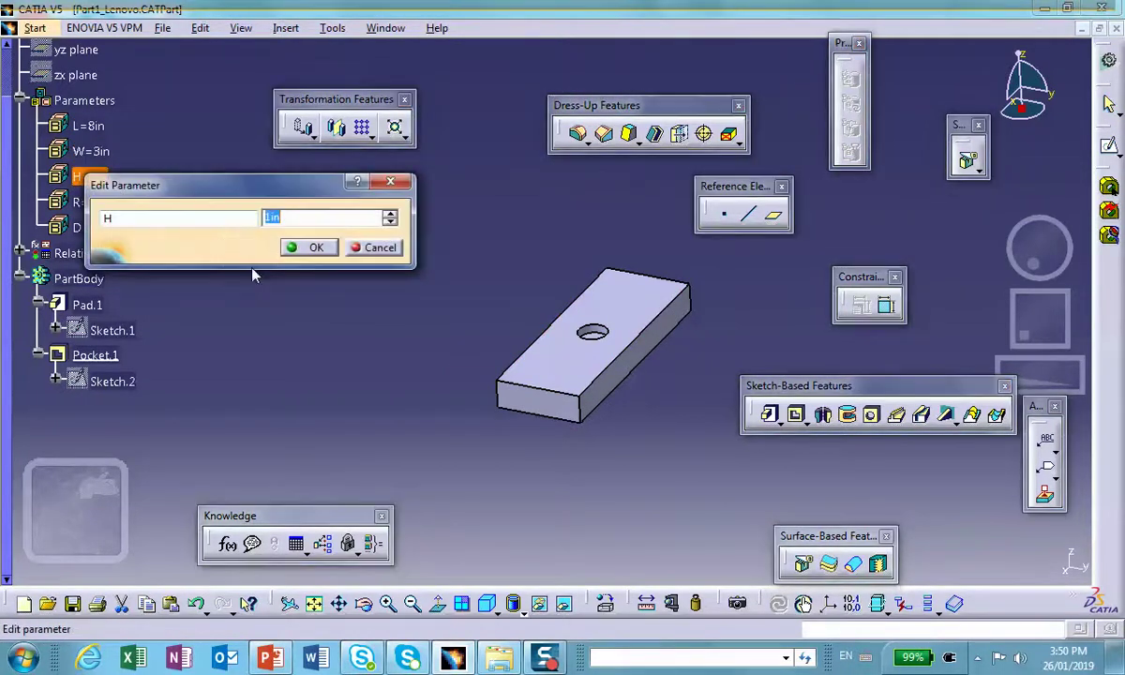
text(2in)
click(310, 247)
Set the pocket radius parameter R to 1 in.
click(86, 205)
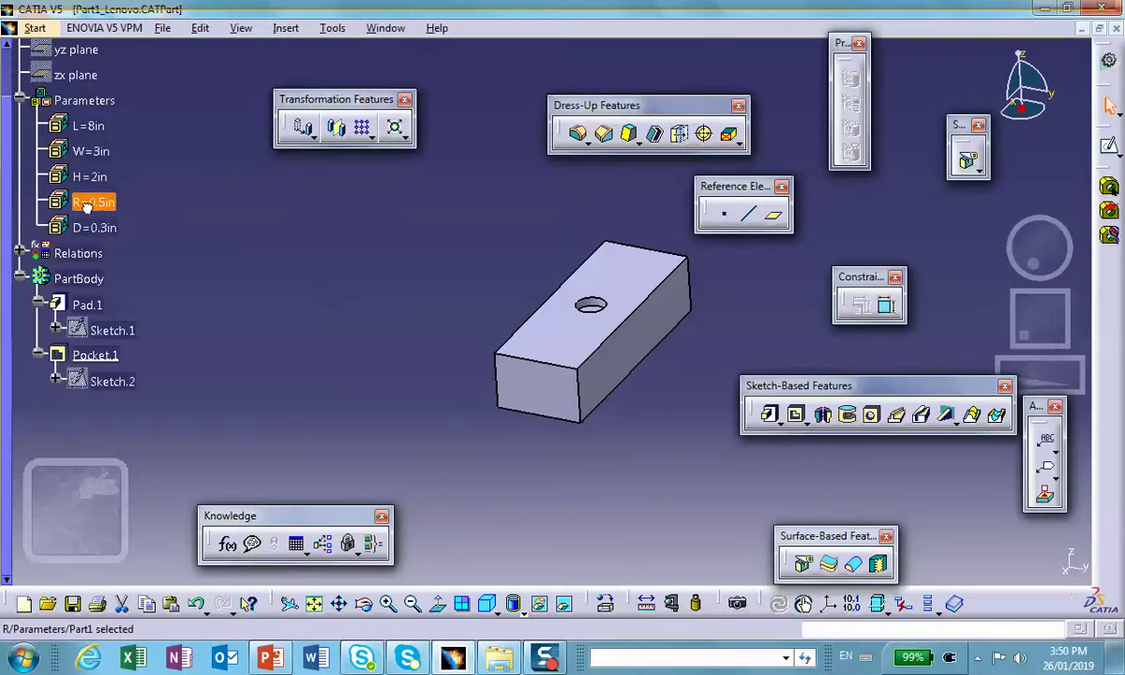
double_click(86, 204)
text(0.5in)
drag(287, 245, 232, 245)
text(1)
click(324, 281)
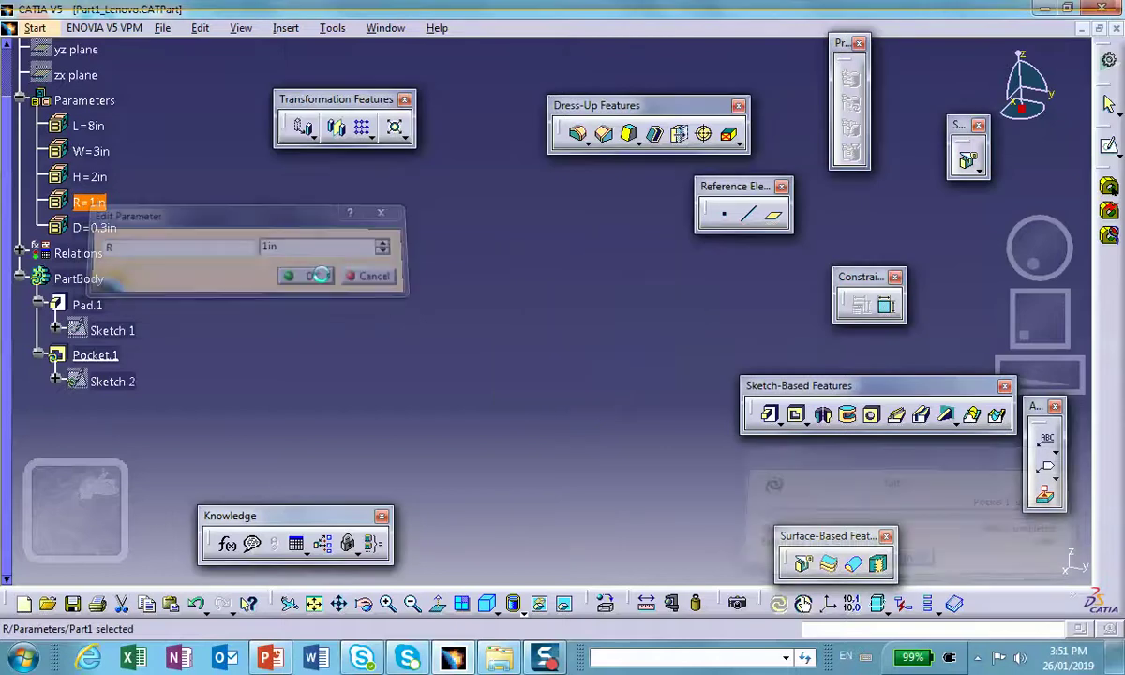
Set the pocket depth parameter D to 3 in.
double_click(96, 227)
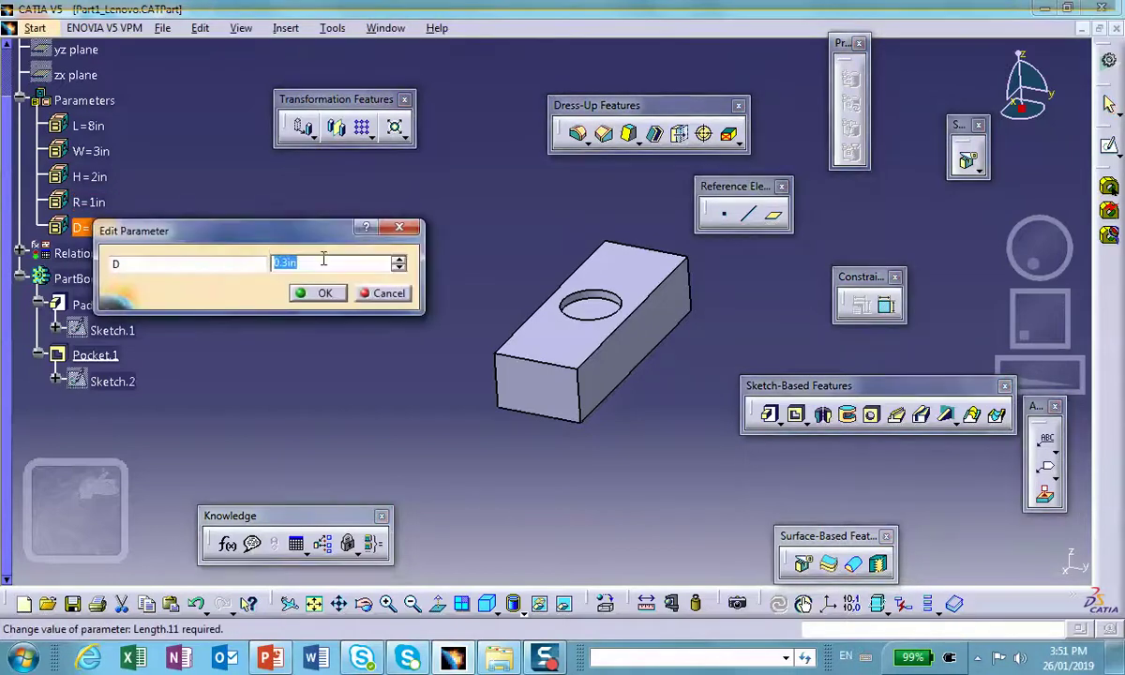
text(3)
click(318, 292)
middle_drag(486, 325, 450, 319)
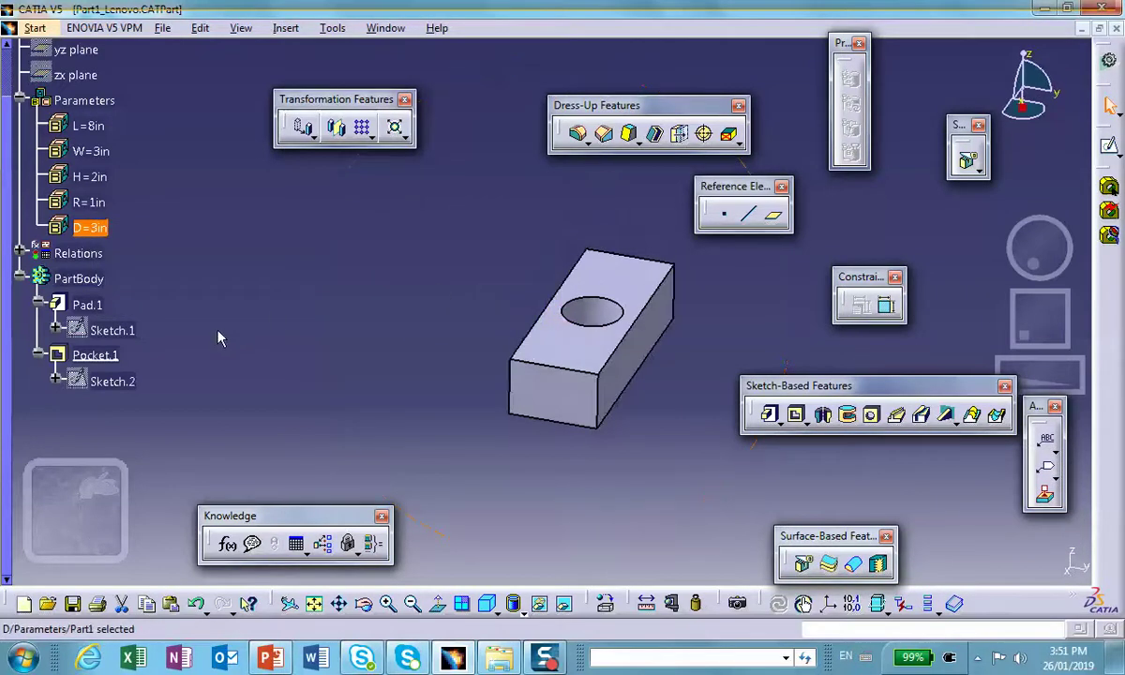
middle_drag(247, 330, 292, 345)
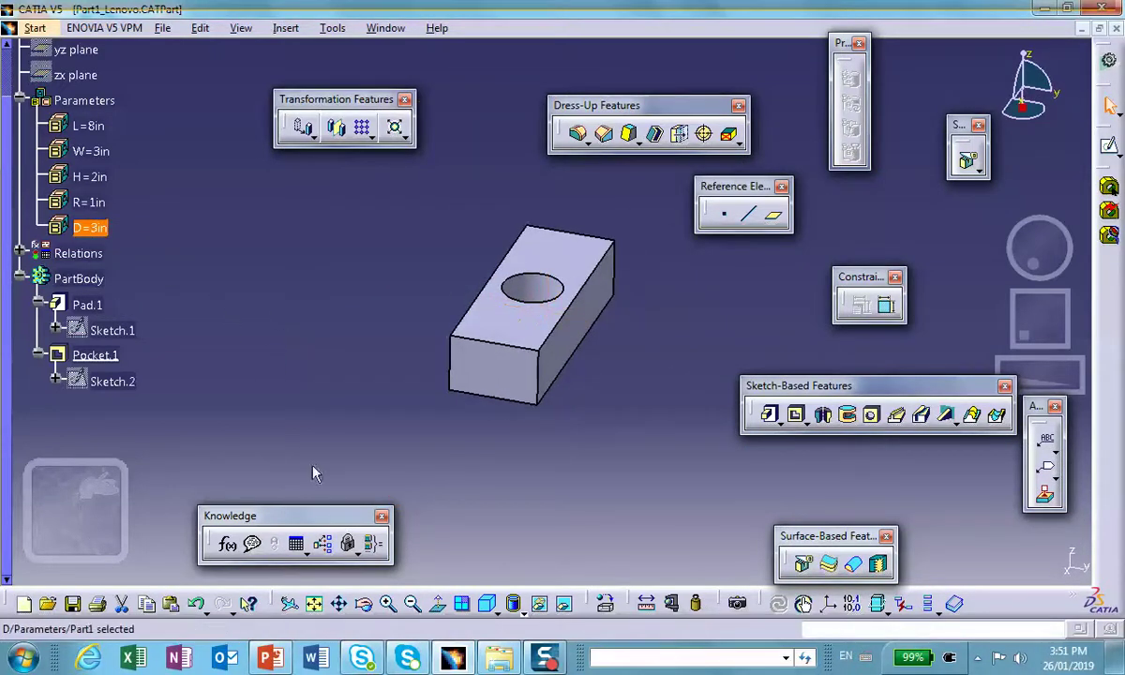
Switch to PowerPoint and examine the if/else rules for R and D on the second slide, then return to CATIA.
click(270, 657)
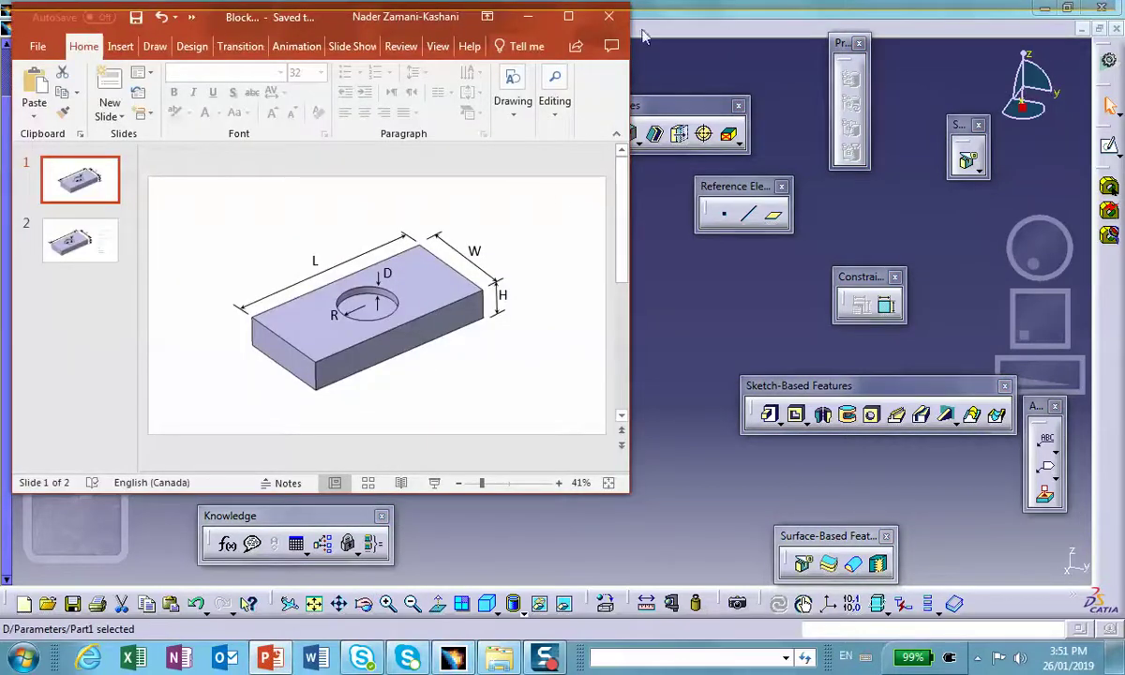
click(568, 16)
click(131, 338)
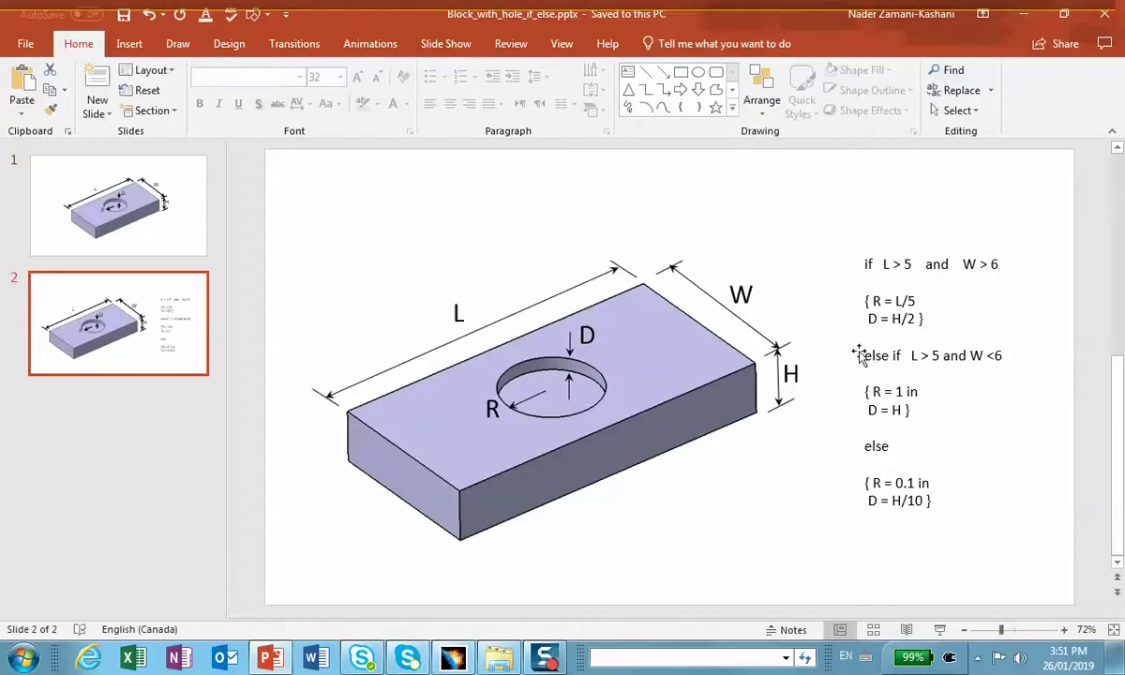
click(1025, 19)
Clear all five formulas, Formula.1 to Formula.5, out of the Relations branch of the specification tree.
middle_drag(681, 414, 143, 243)
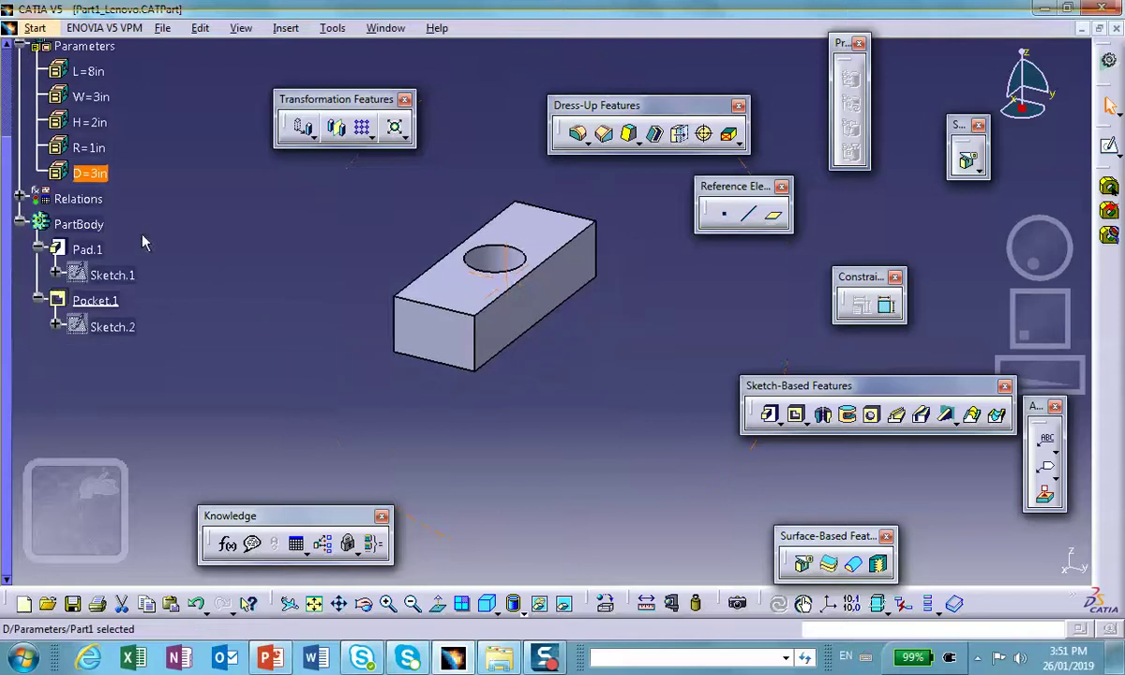
scroll(172, 216, up, 3)
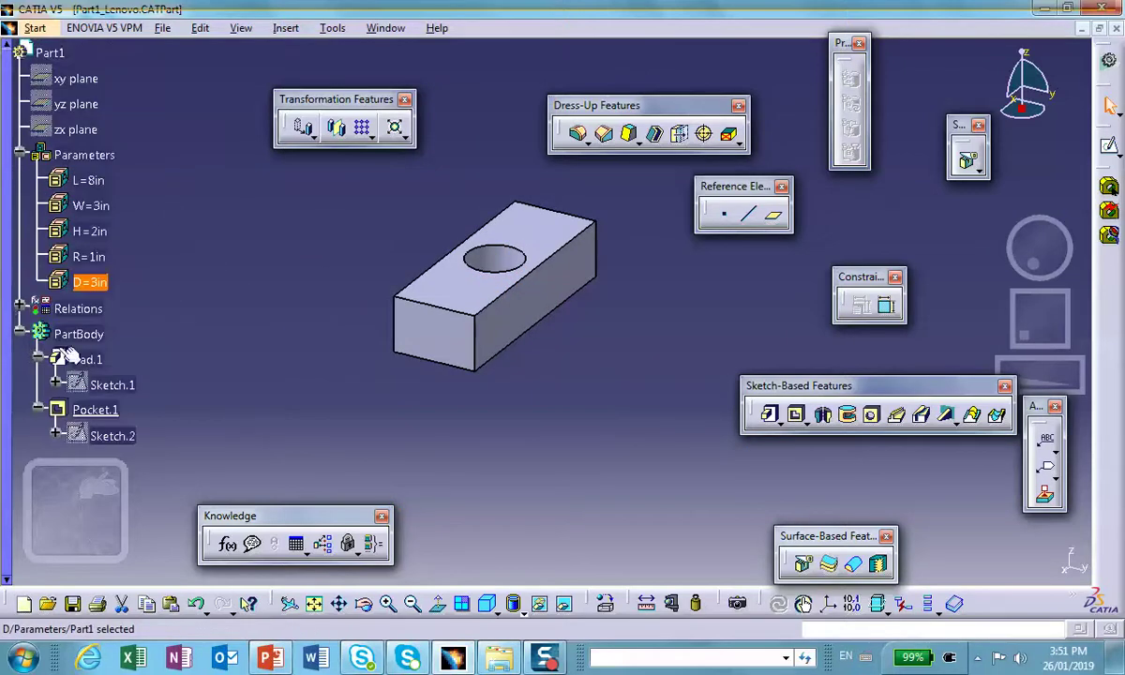
click(21, 309)
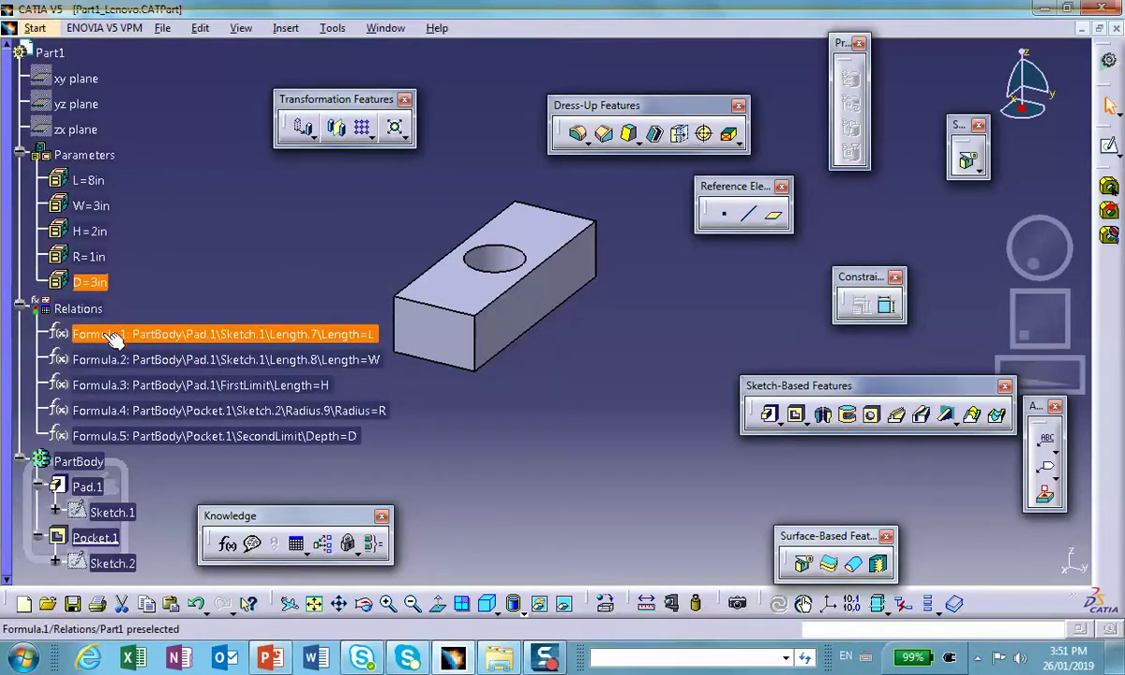
click(111, 333)
shift+click(196, 435)
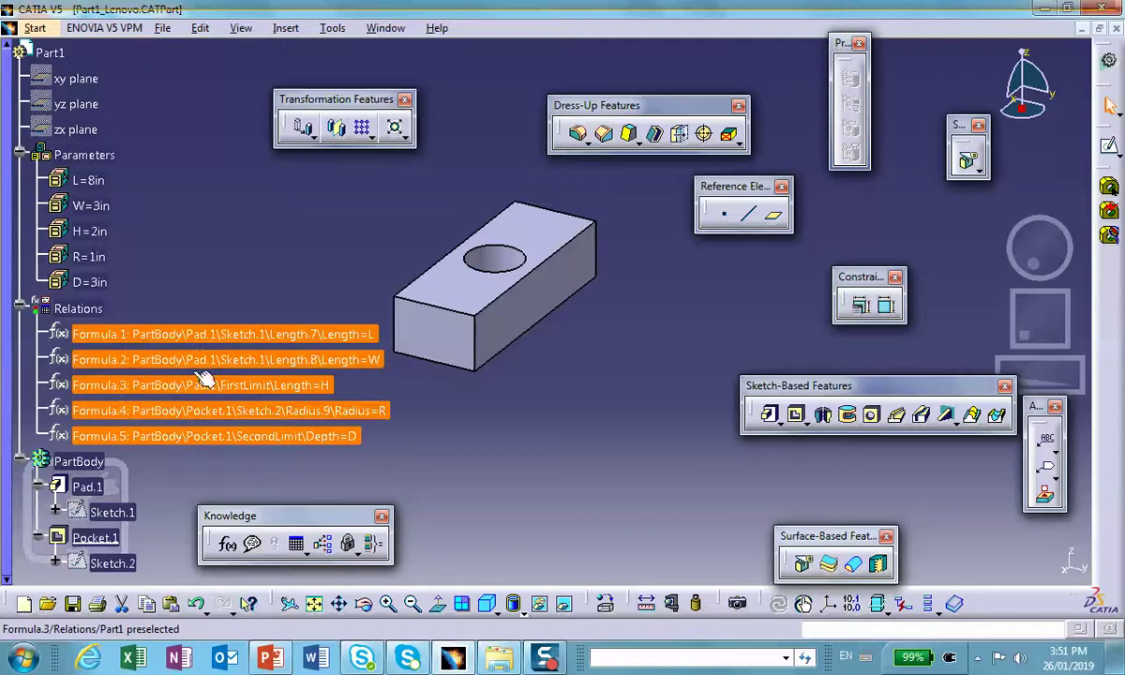
right_click(210, 359)
click(225, 494)
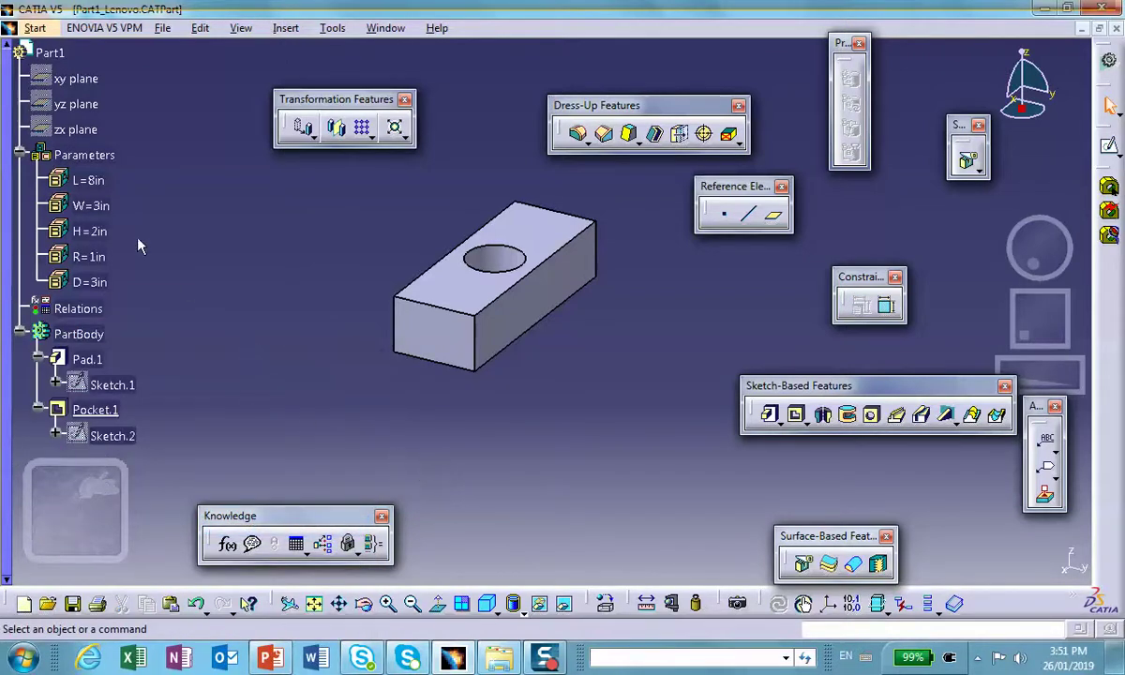
Switch to the Knowledge Advisor workbench.
click(91, 206)
click(39, 33)
mouse_move(89, 281)
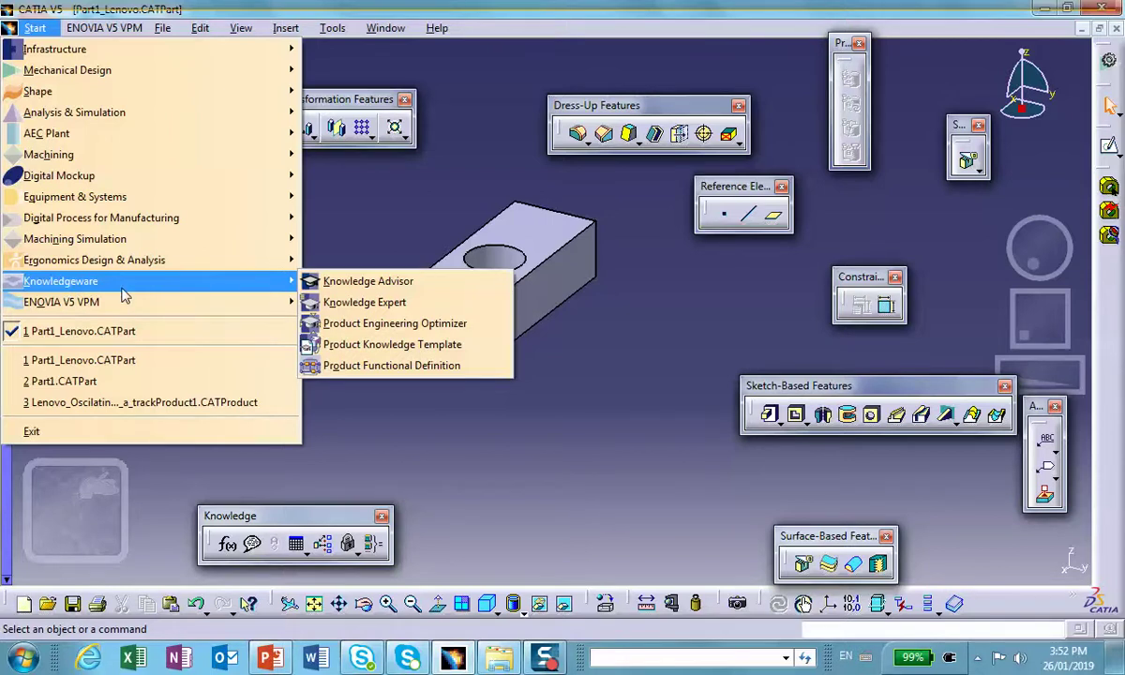
click(342, 280)
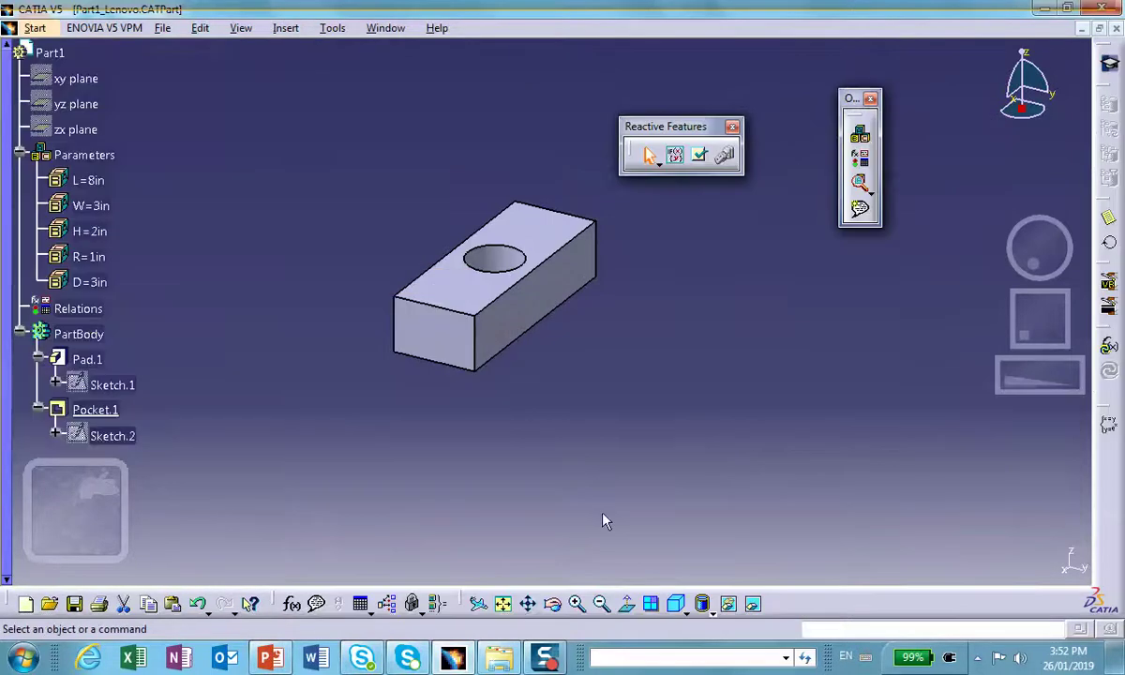
Create a new rule named My_Rule_Today under Part1\Relations and open its body for editing.
click(676, 157)
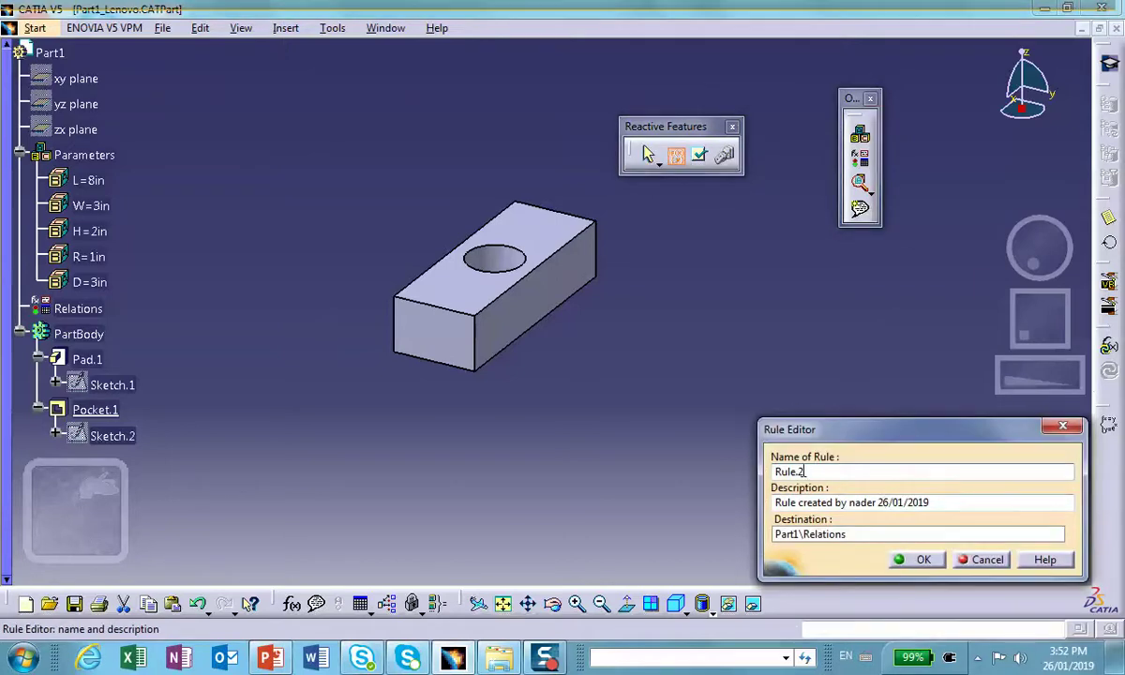
drag(809, 472, 741, 461)
text(M)
text(y_)
click(923, 560)
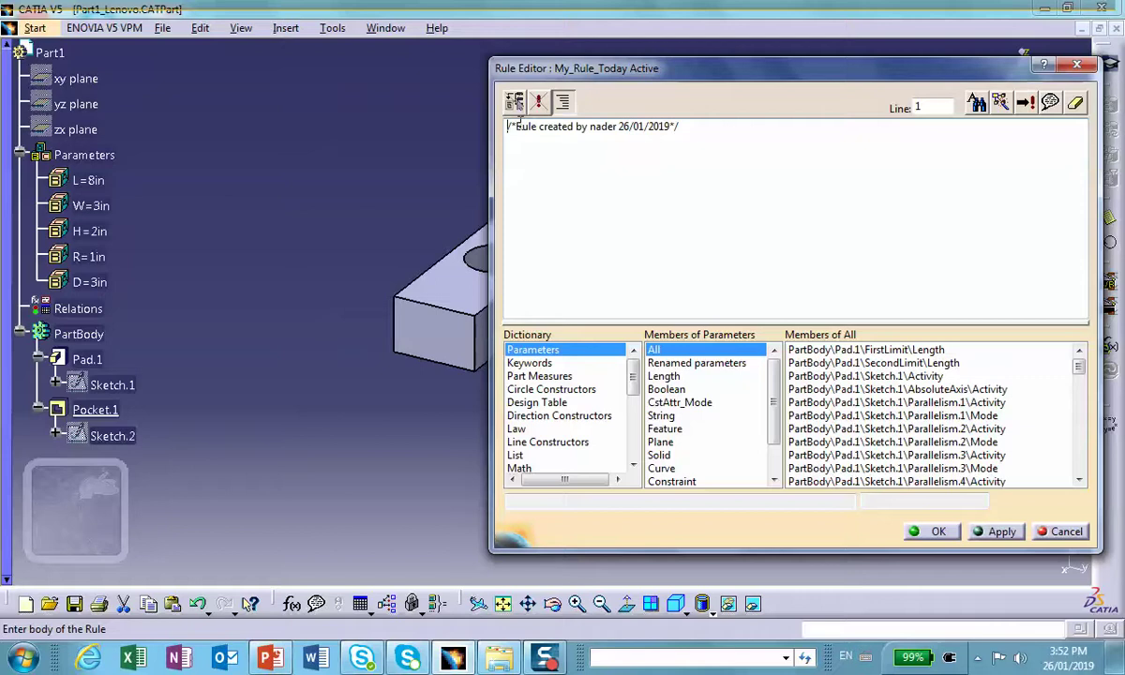
Write the rule's first condition below the comment line: if L>5in and W>6in.
click(699, 127)
key(Return)
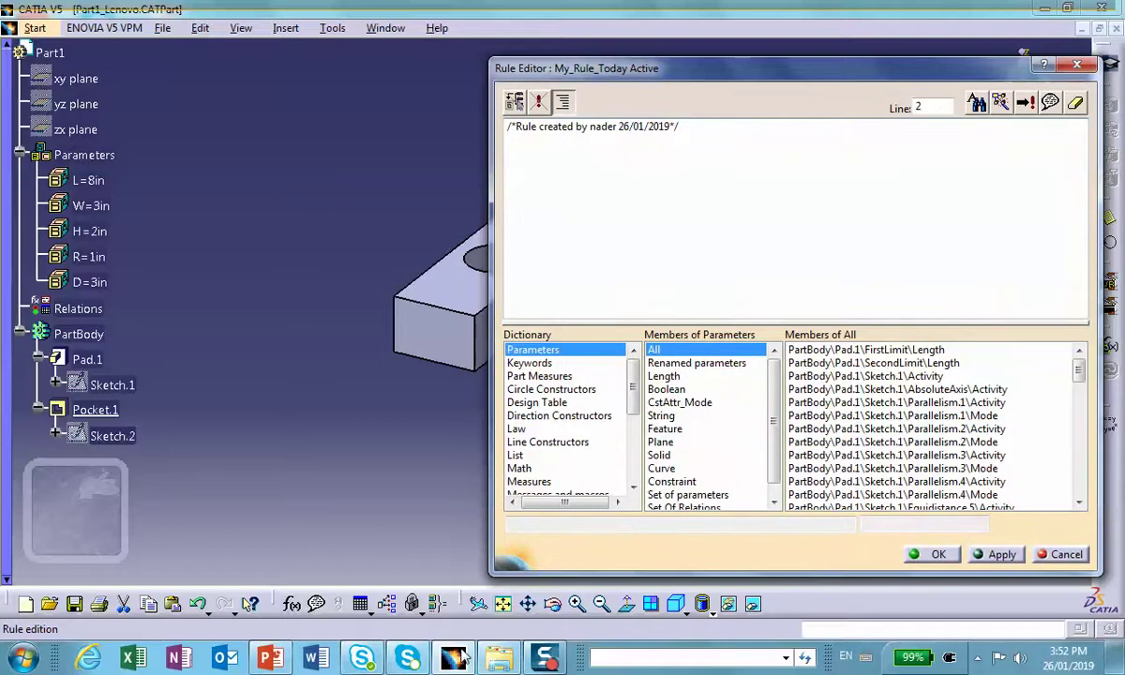
mouse_move(449, 656)
text(if)
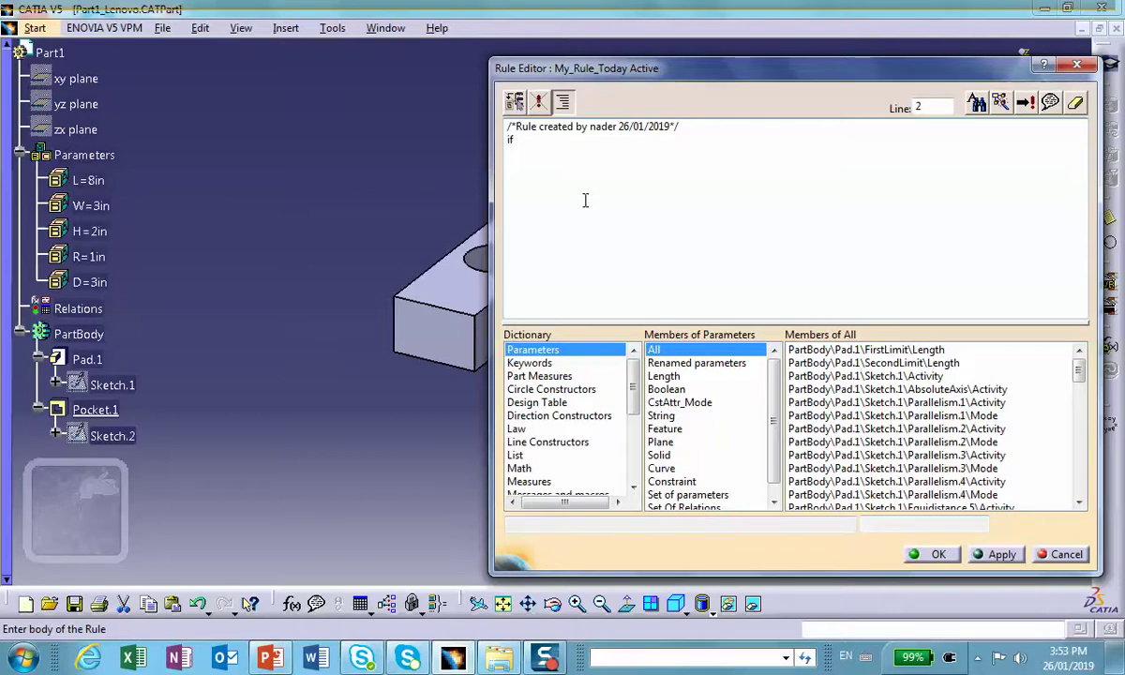
text(L)
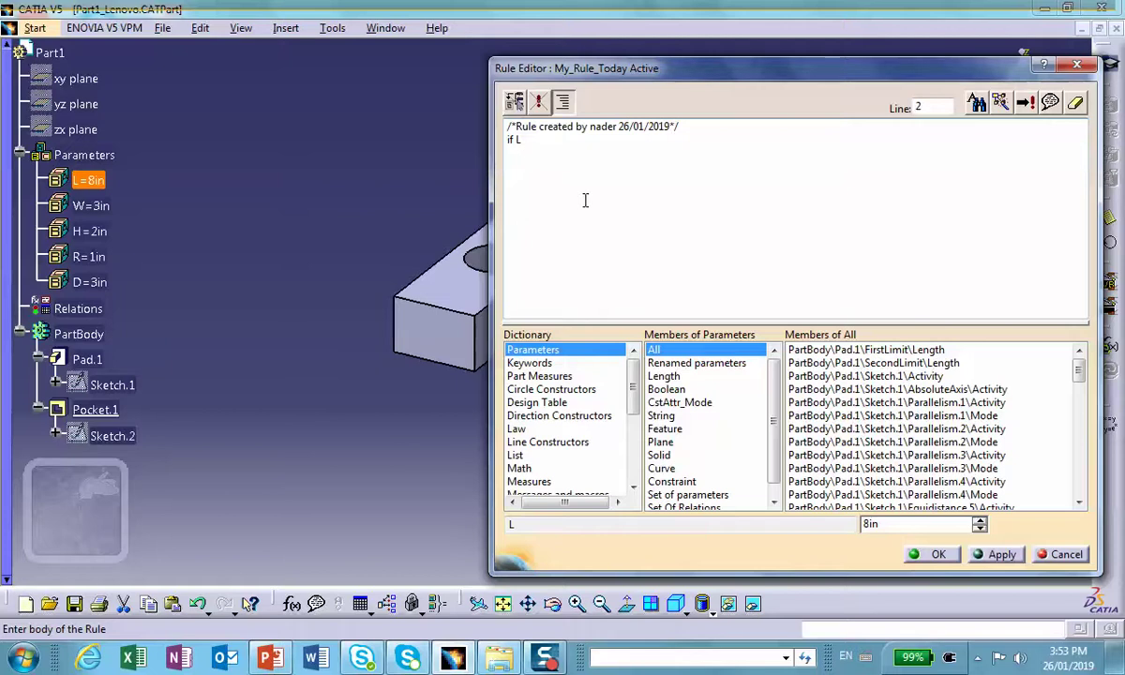
text(>5in)
text(and W>)
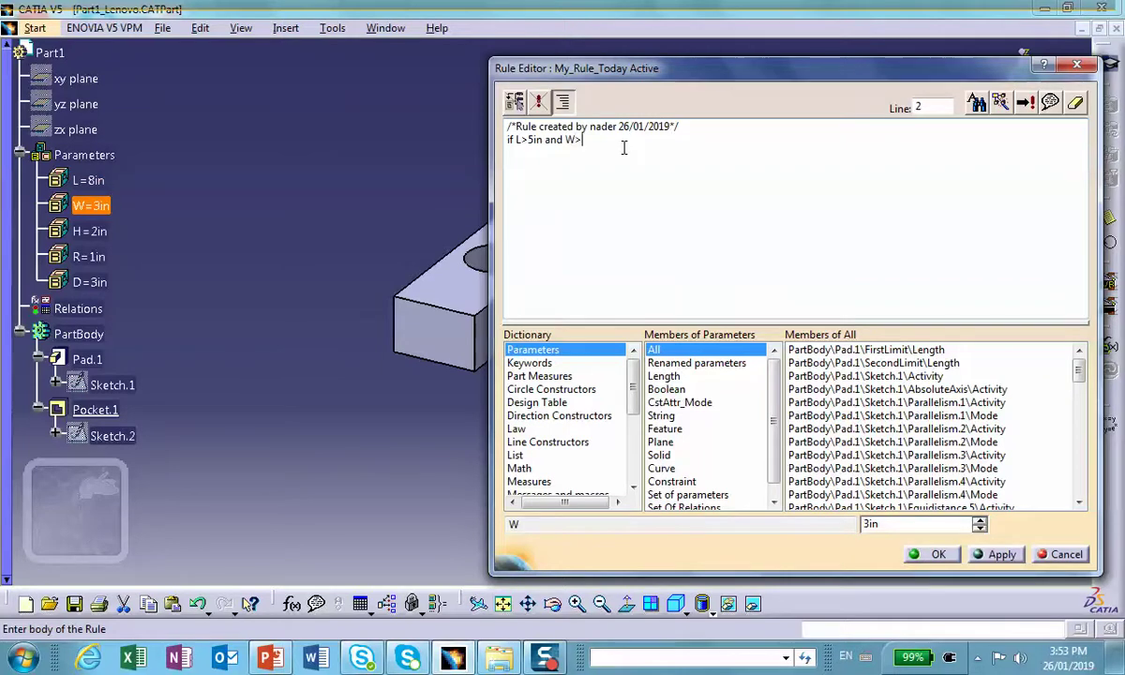
text(6in)
key(Return)
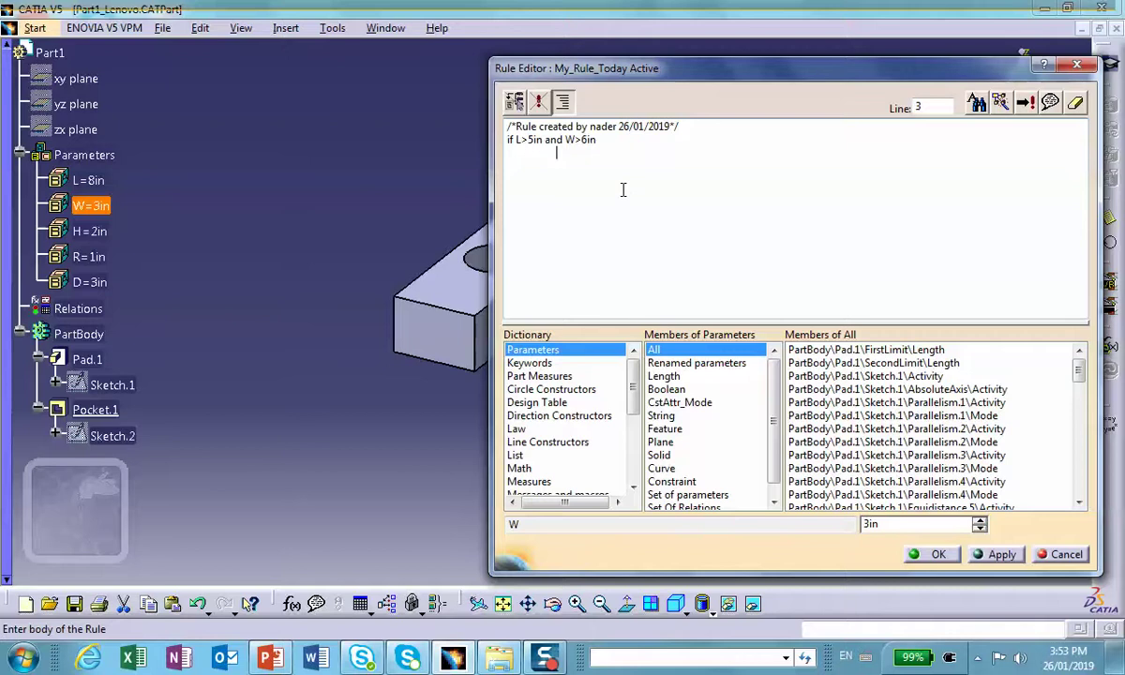
Add the first condition's body in braces, setting R=L/5 and D=H/2.
click(532, 363)
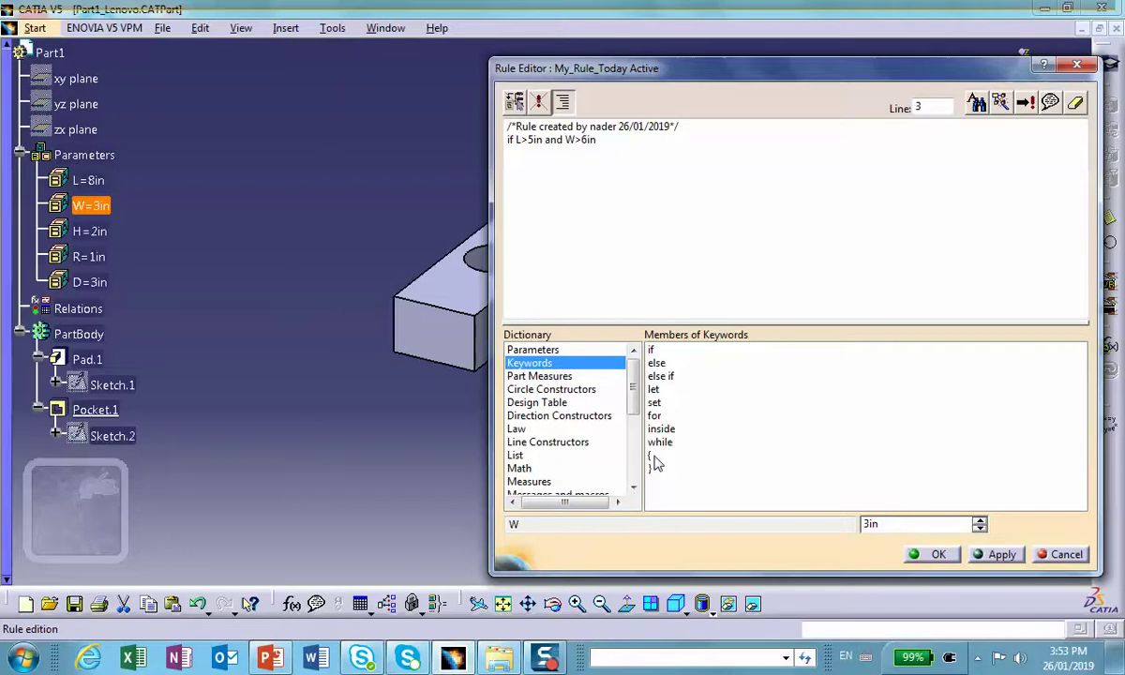
double_click(528, 166)
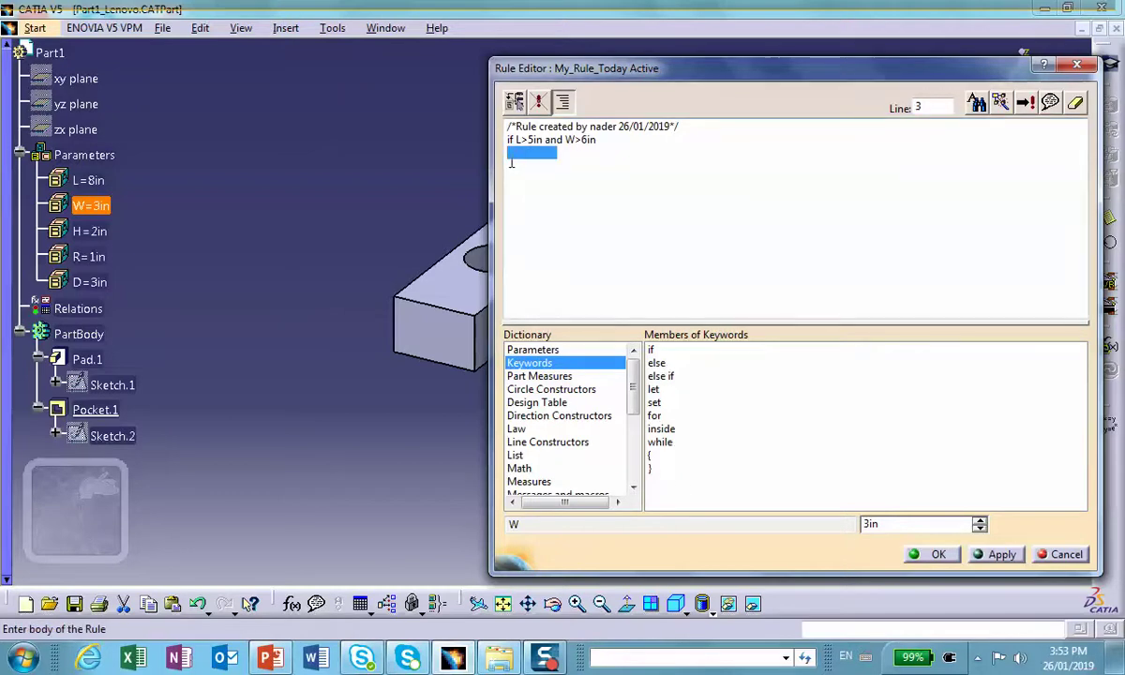
click(531, 154)
text({ R=)
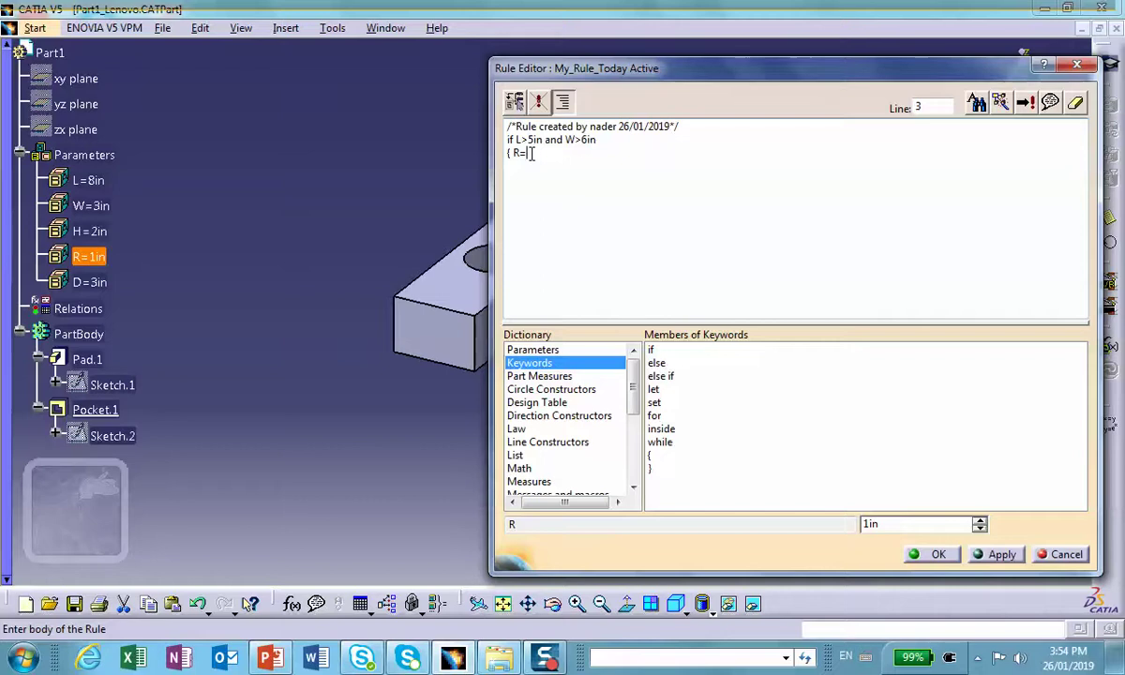
text(L)
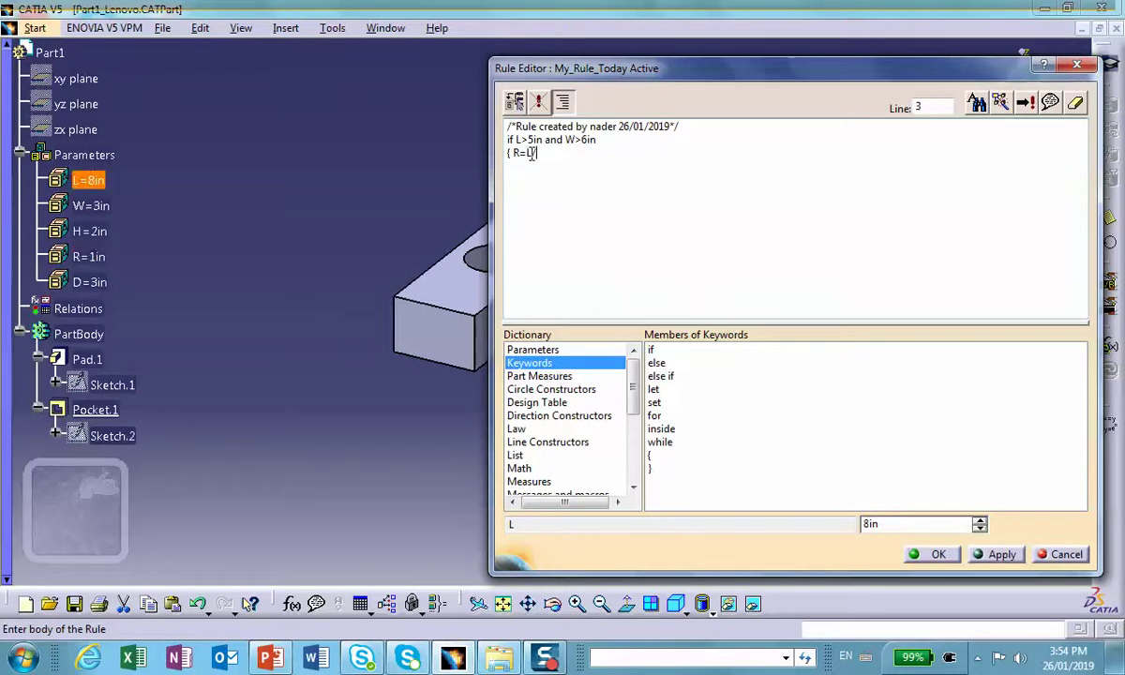
text(/5)
key(Return)
text(D)
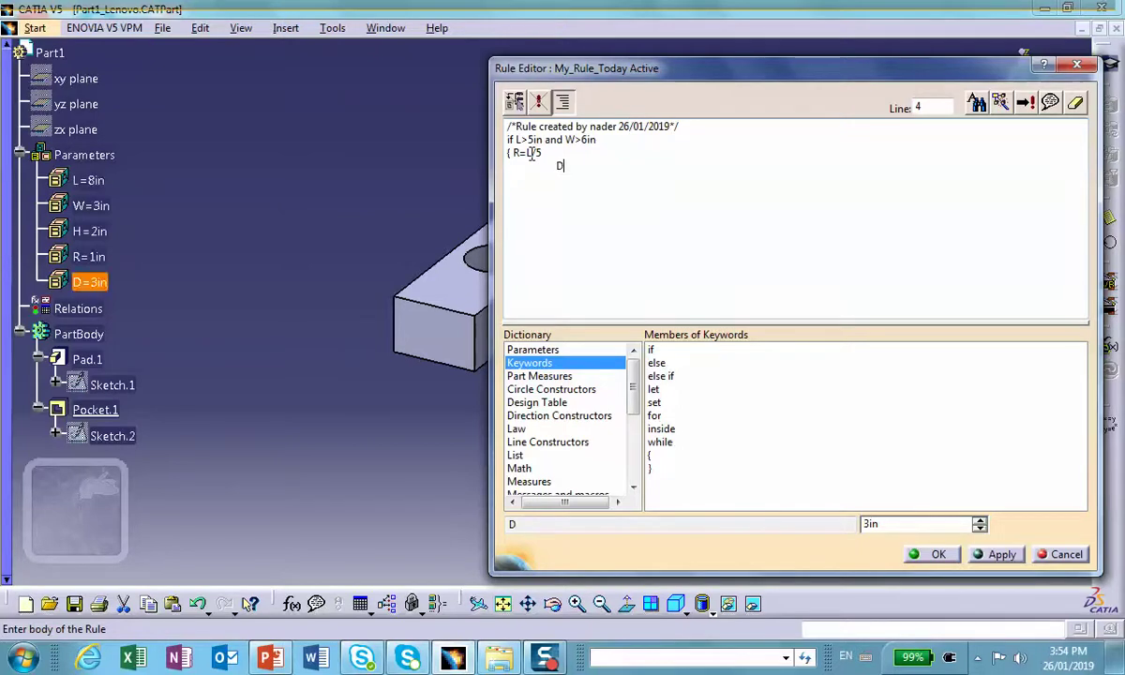
text(=H/2)
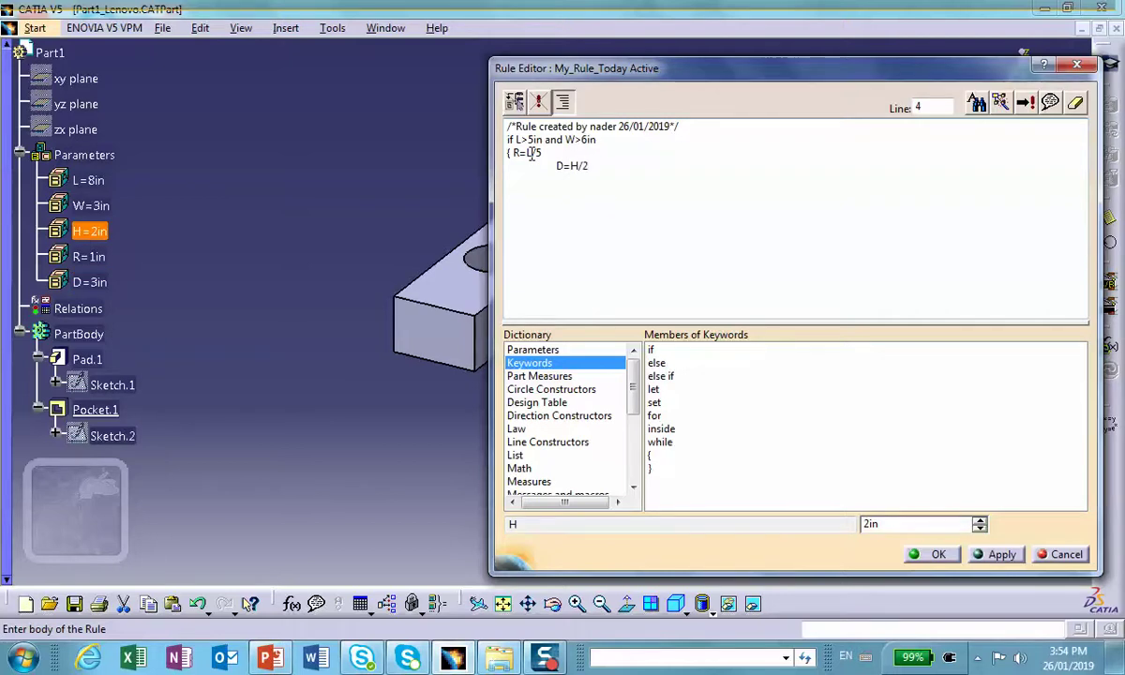
text())
Add a second condition to the rule after a blank line: else if L>5in and W<6in.
key(Return)
key(Return)
text(else if )
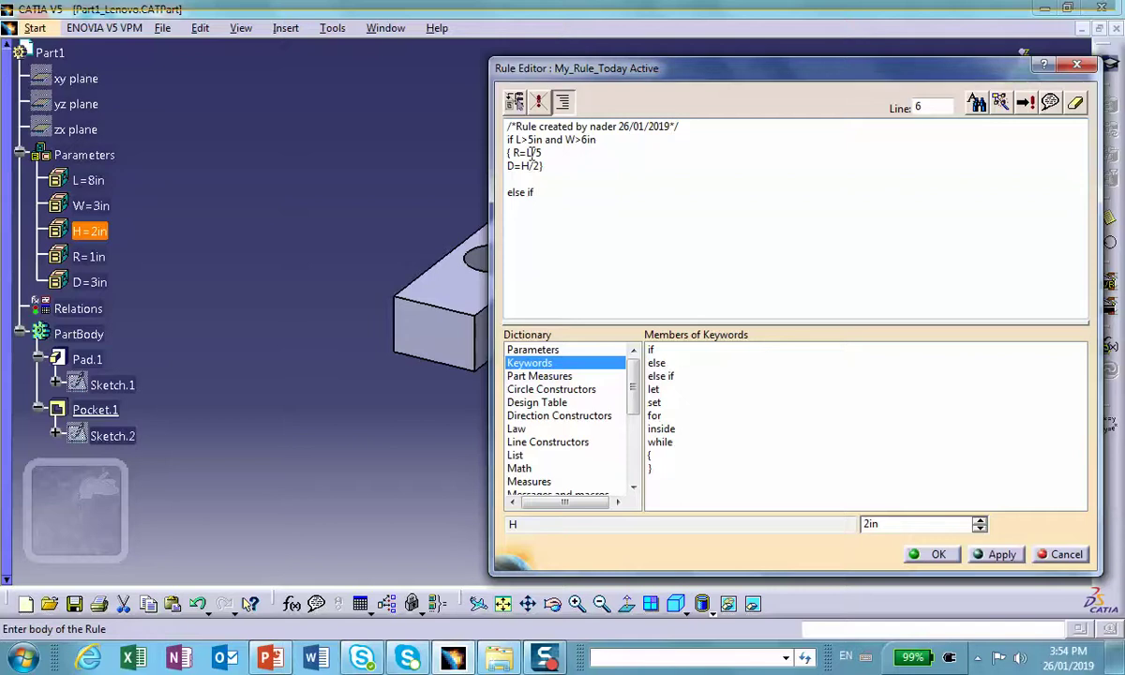
text(L)
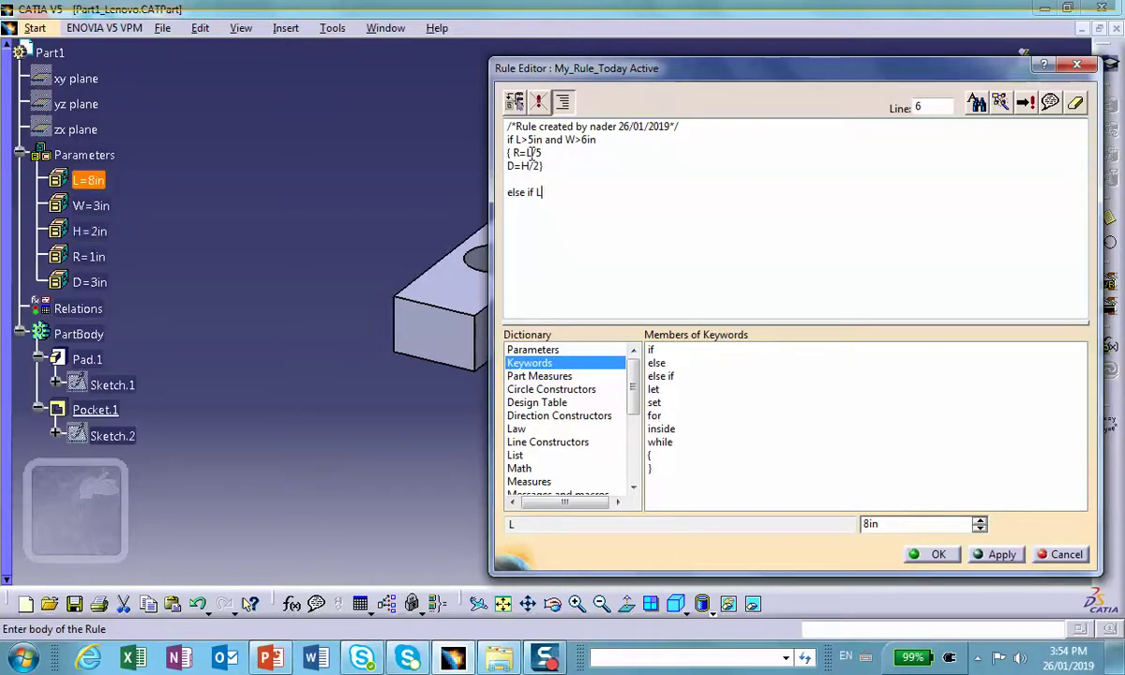
text(>5in and W)
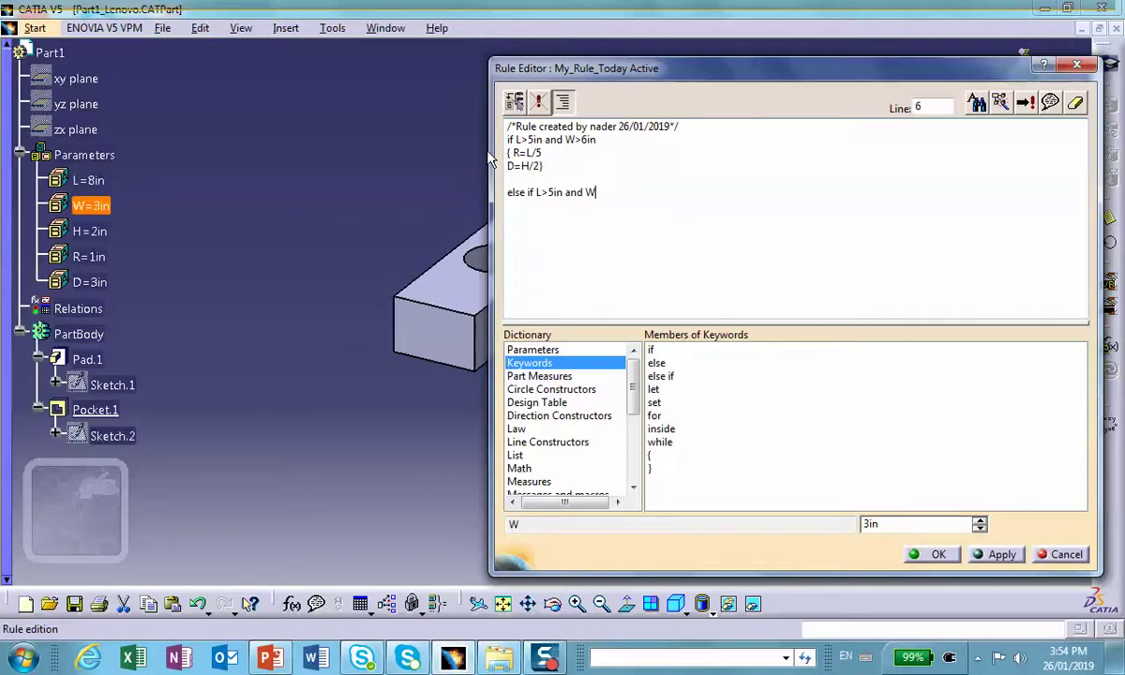
text(<6in)
key(Return)
Add the else-if body in braces, setting R=1in and D=H, with both lines aligned to the margin.
text({R)
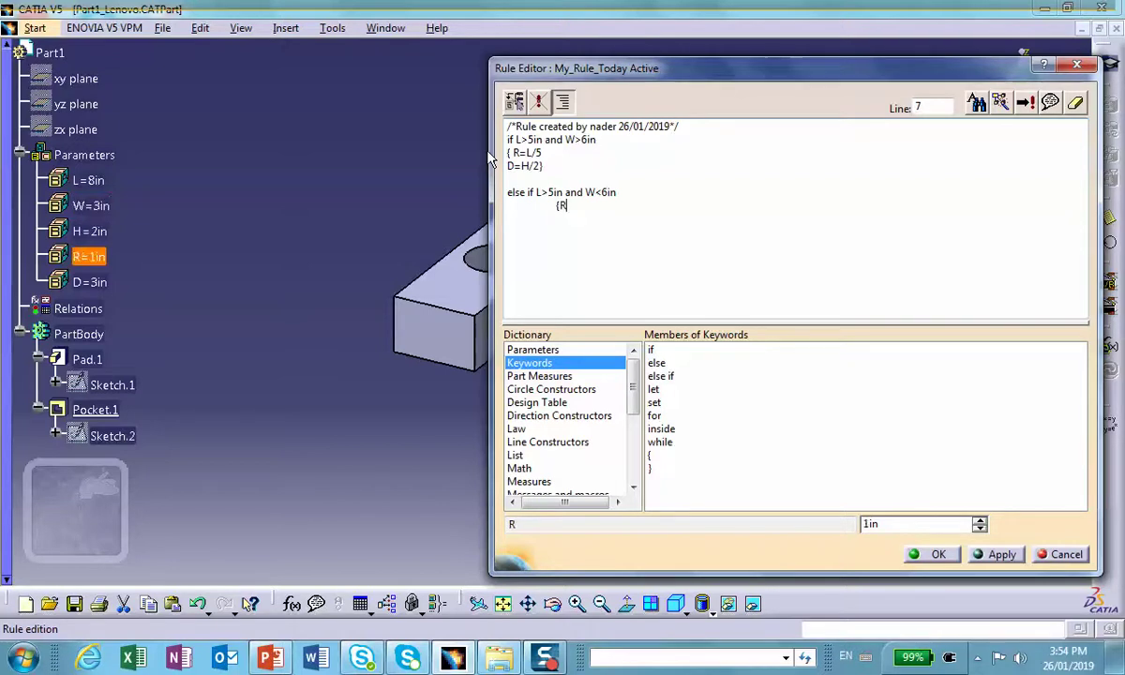
text(=1in)
key(Home)
key(BackSpace)
text(D)
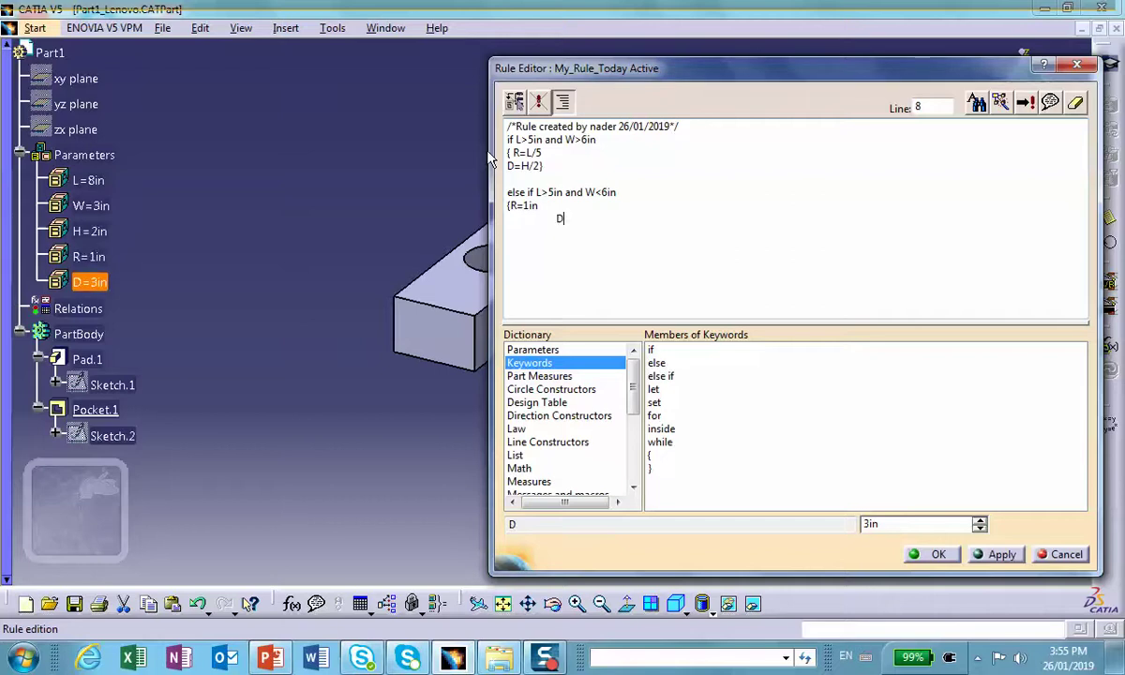
text(=H)
key(Return)
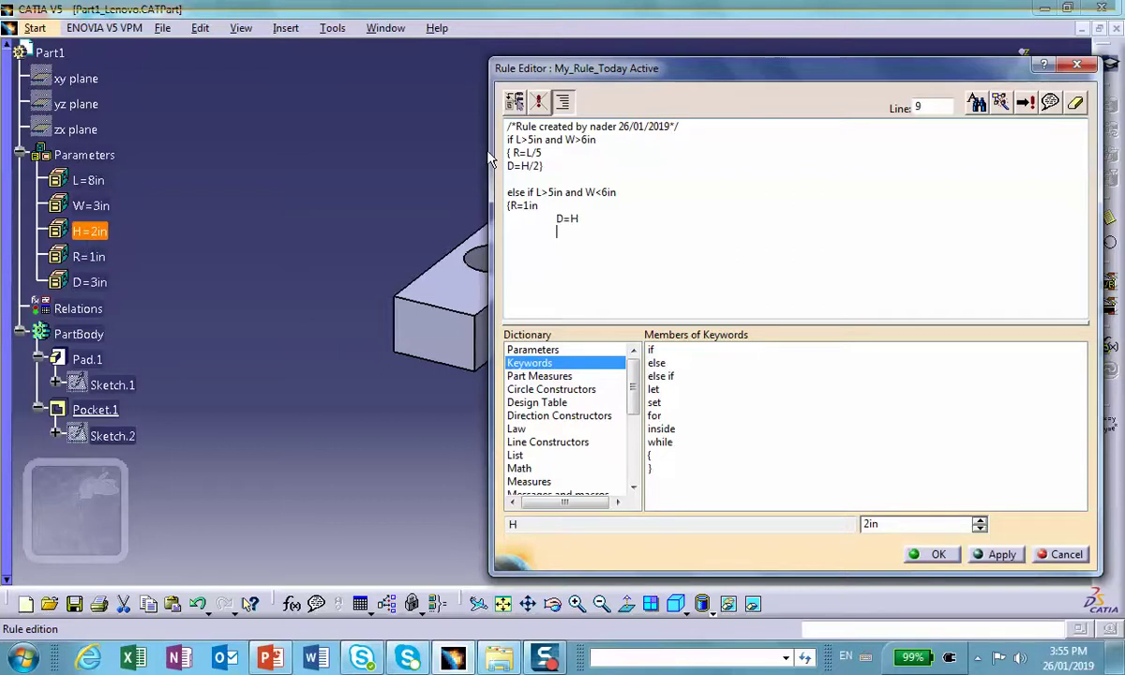
key(BackSpace)
key(BackSpace)
text(})
key(Home)
key(Delete)
key(End)
Close the else-if body and add an else branch to the rule after a blank line.
key(Return)
key(Return)
text(elsae)
key(BackSpace)
key(BackSpace)
text(e)
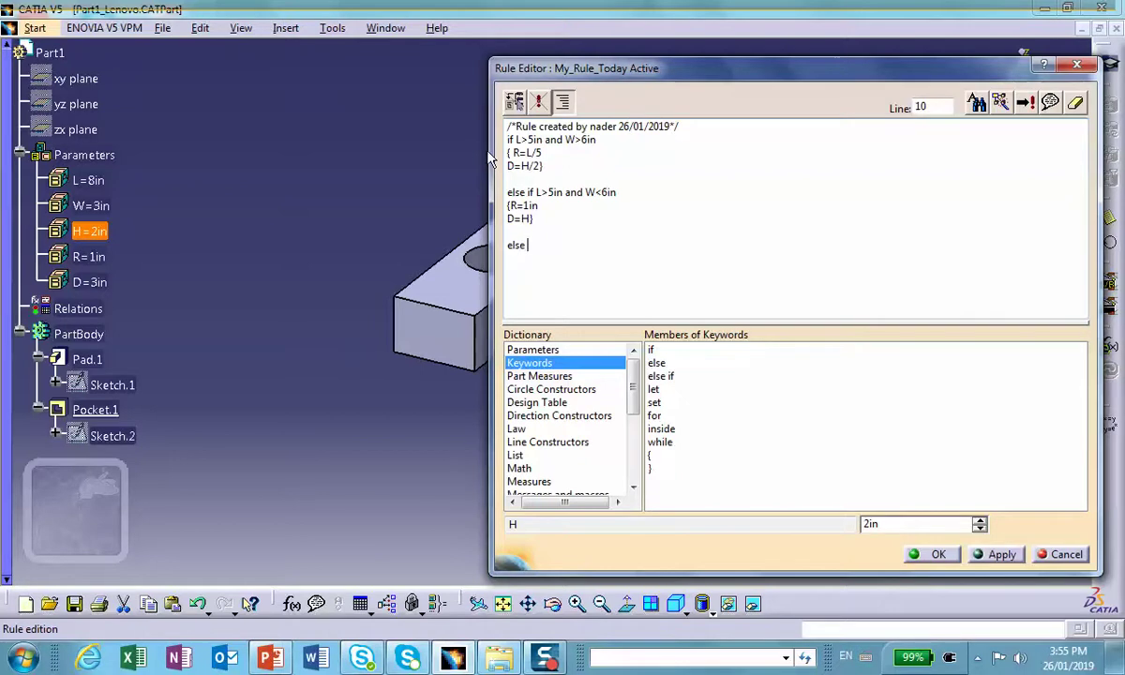
Add the else body in braces, setting R=0.1in and D=H/10, and accept the rule.
key(Return)
key(Tab)
text({R=0.1in)
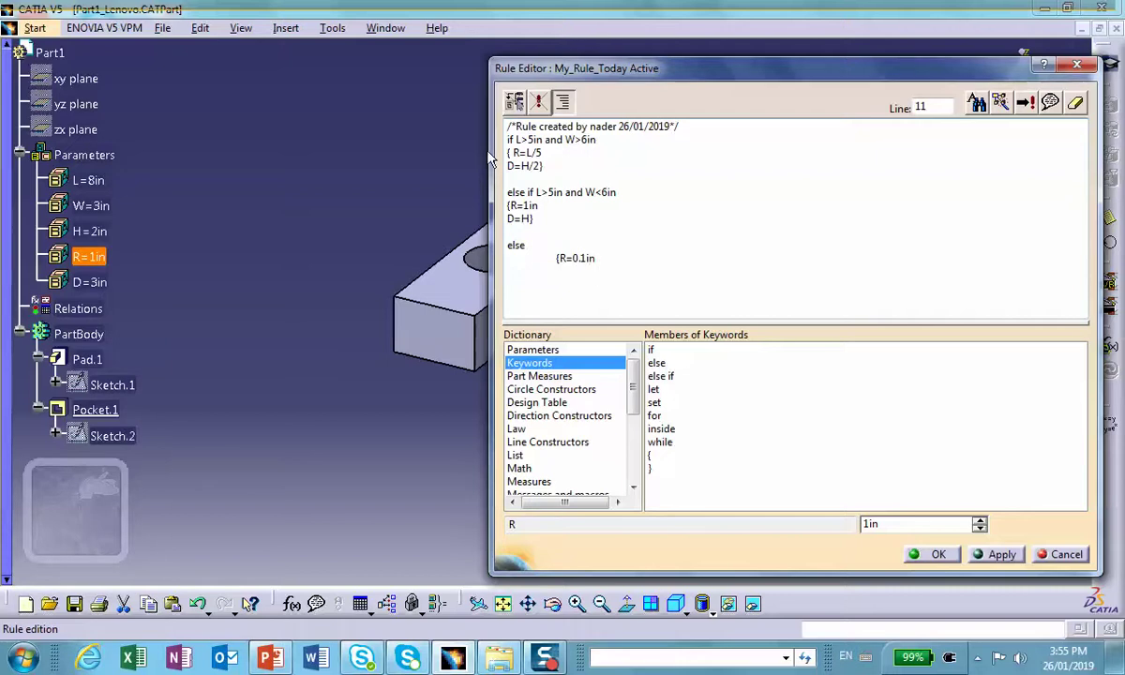
key(Return)
text(D)
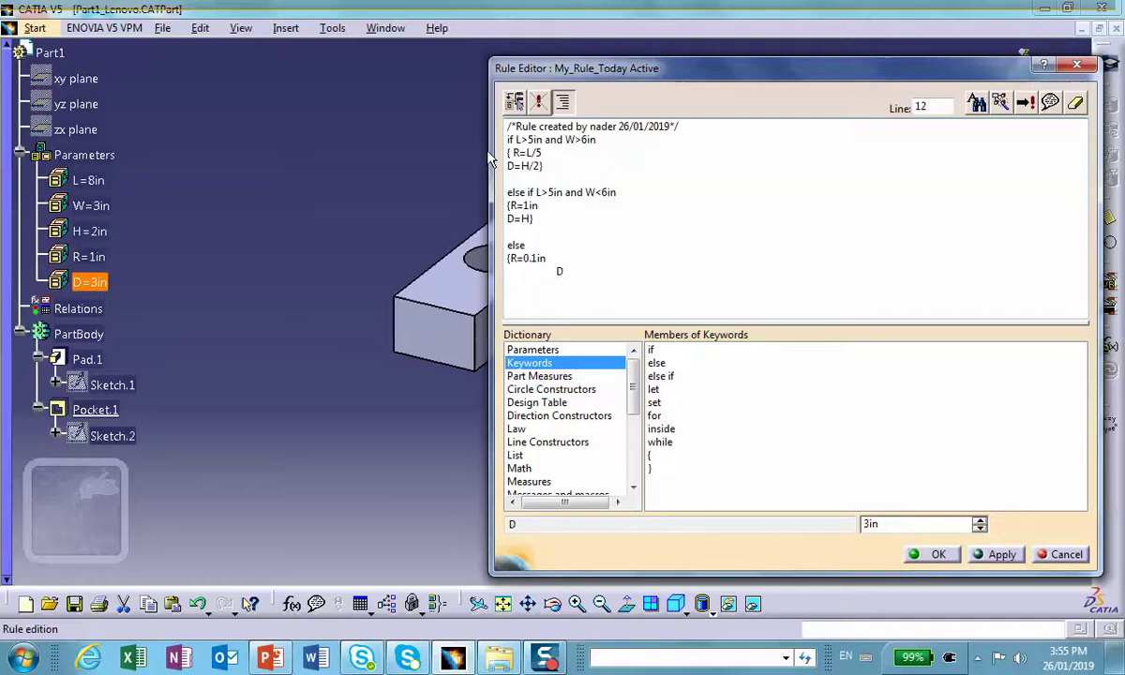
text(=H)
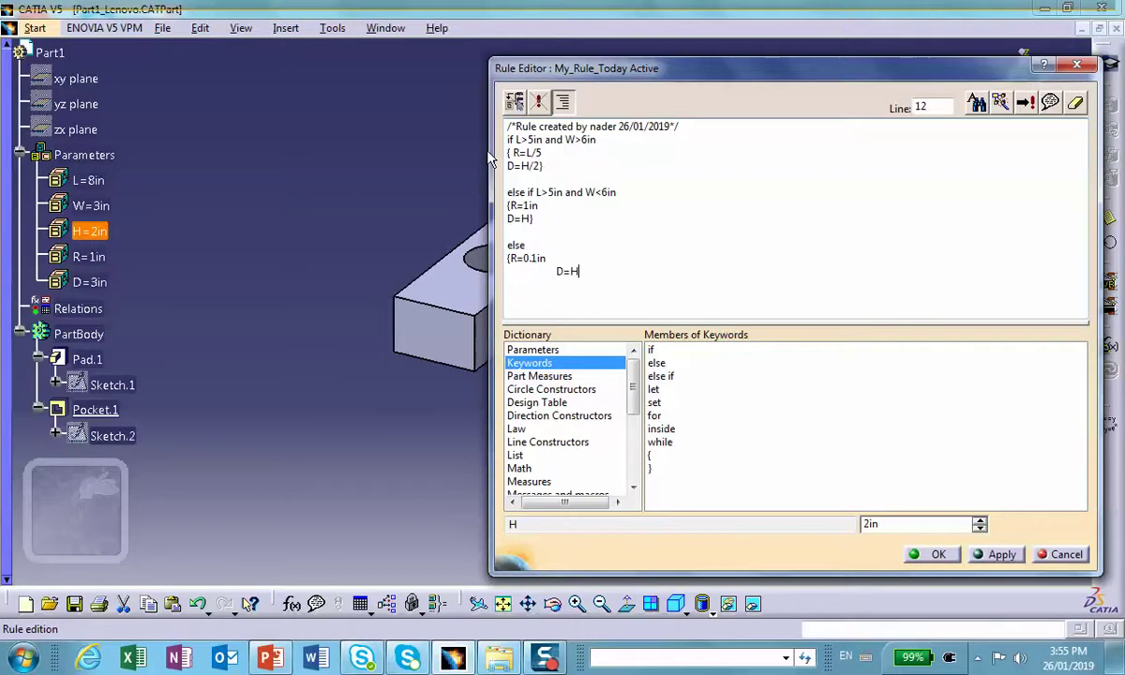
text(/10})
key(Return)
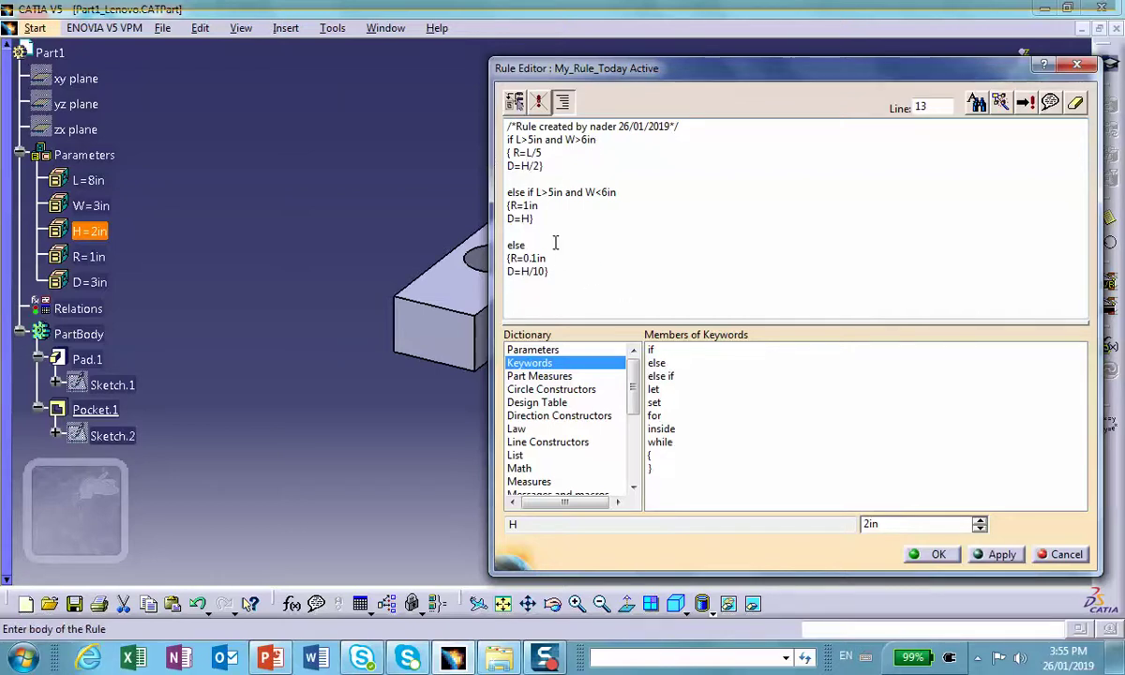
click(935, 555)
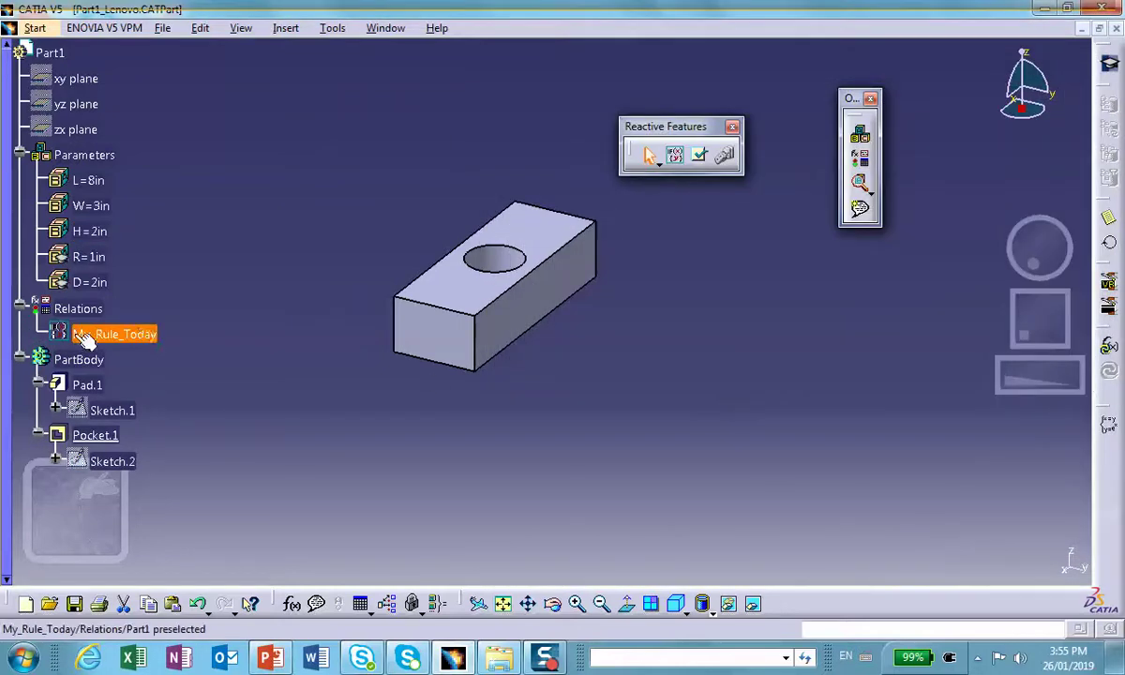
Reopen My_Rule_Today, insert a blank line after the comment line, and accept the rule.
double_click(140, 332)
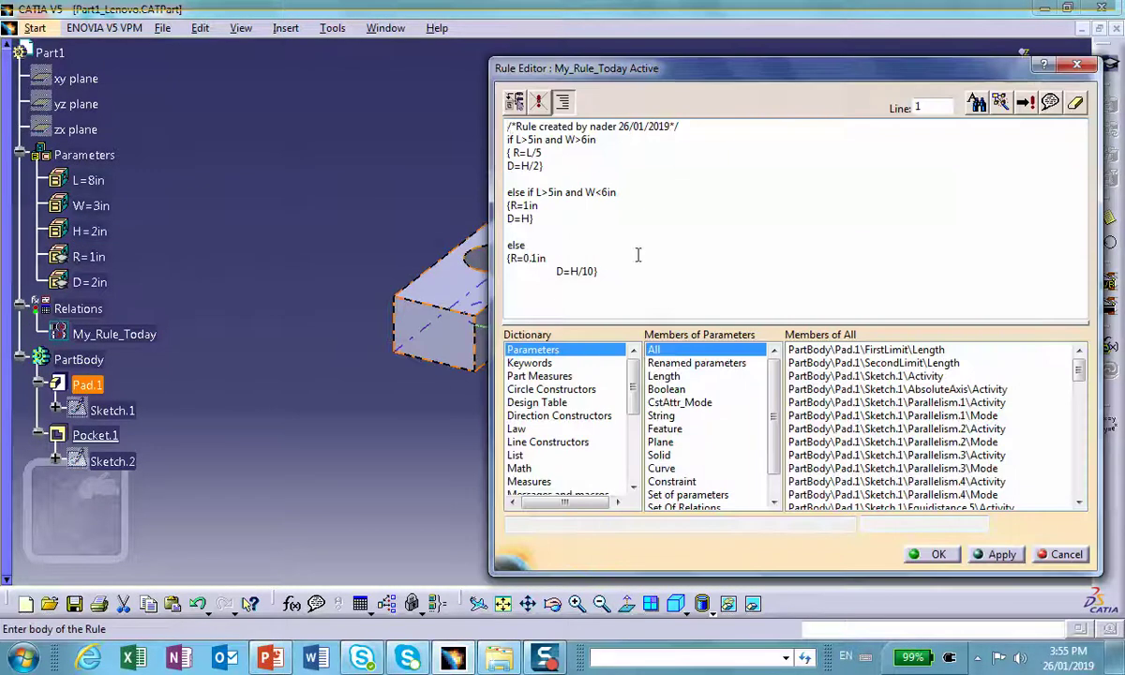
click(698, 130)
key(Return)
click(931, 555)
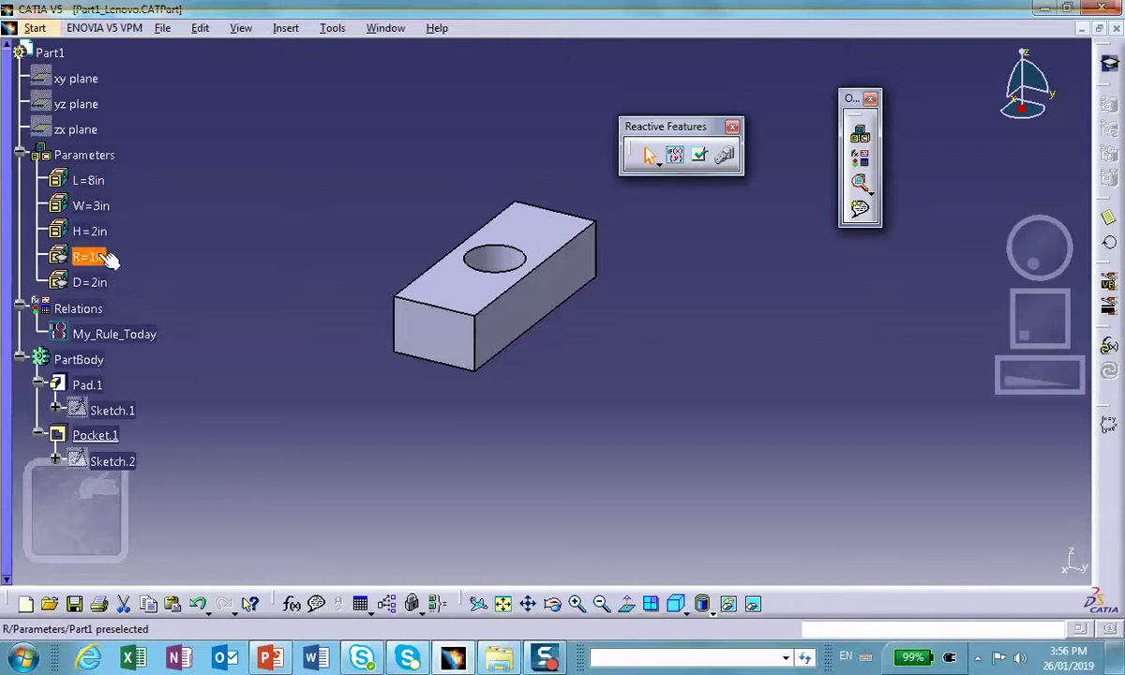
Switch the block's display to wireframe in the part design workbench.
click(105, 181)
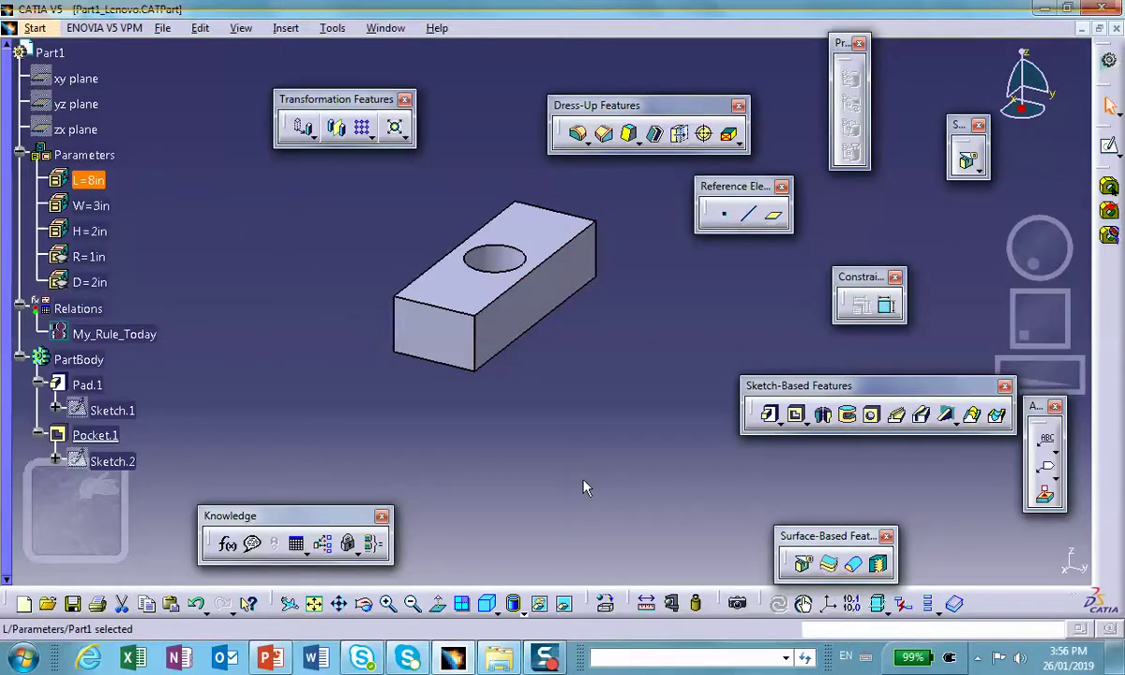
click(550, 558)
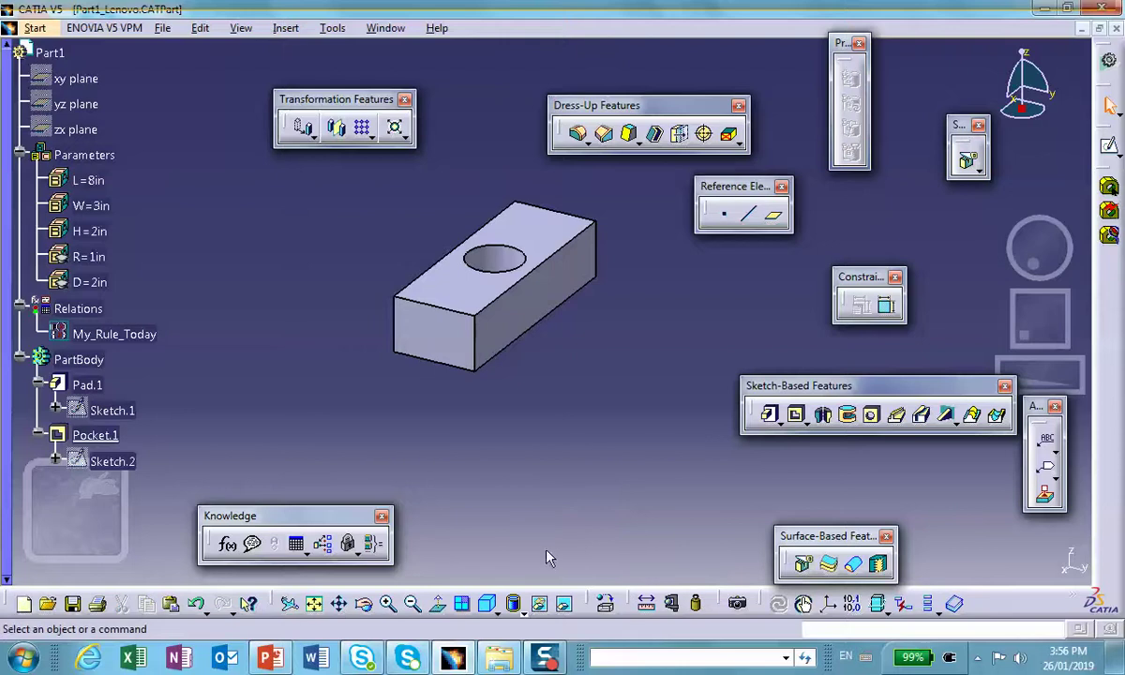
click(524, 610)
click(540, 599)
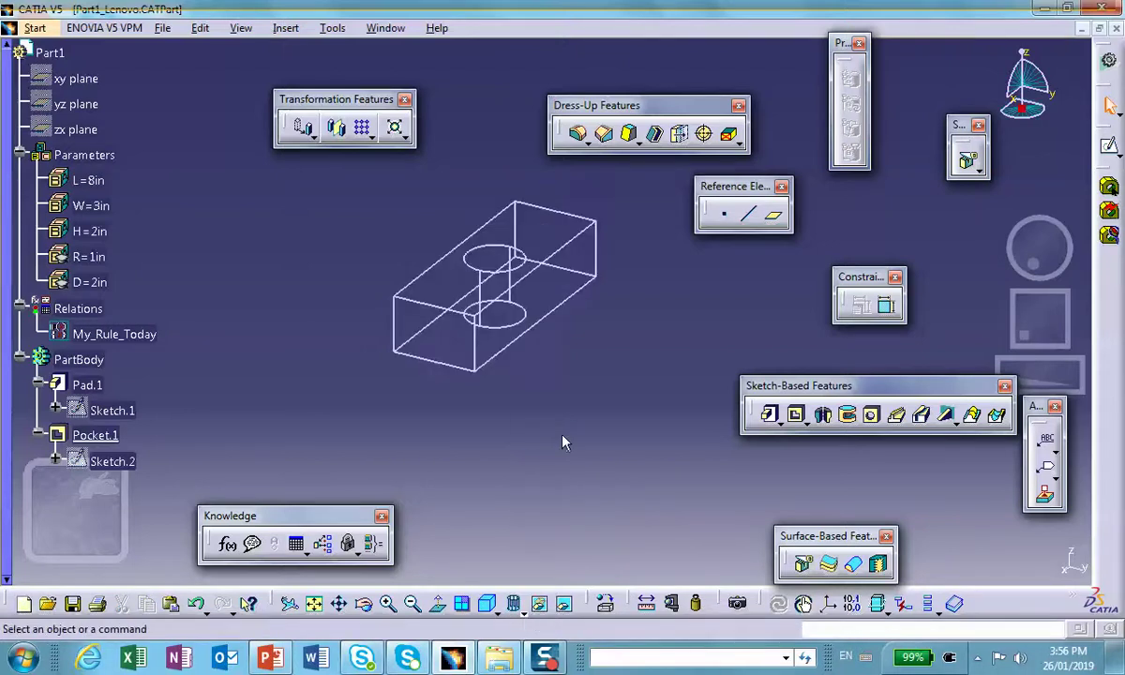
Set parameter L to 6in and parameter W to 7in.
double_click(91, 181)
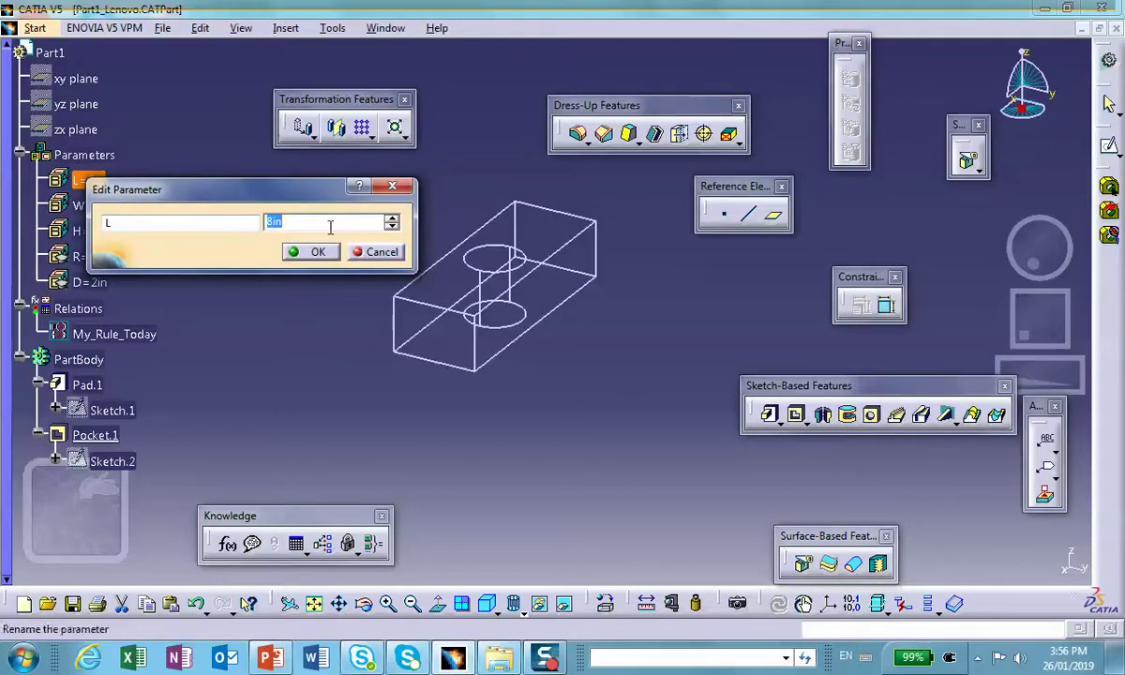
text(6in)
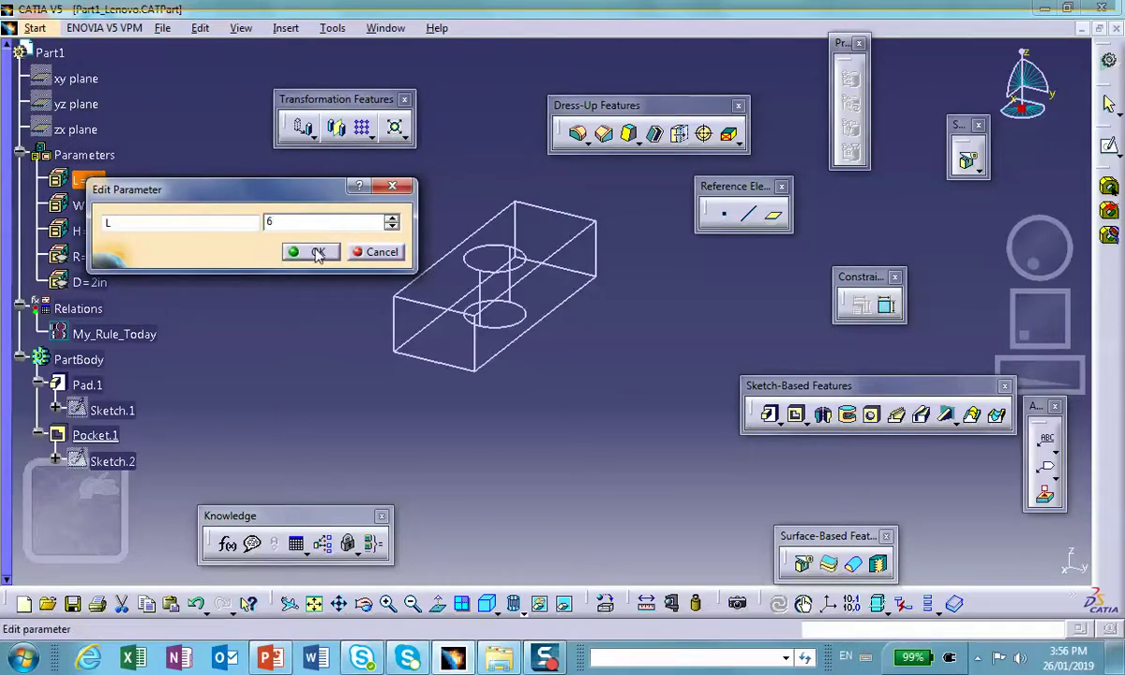
click(316, 251)
double_click(91, 206)
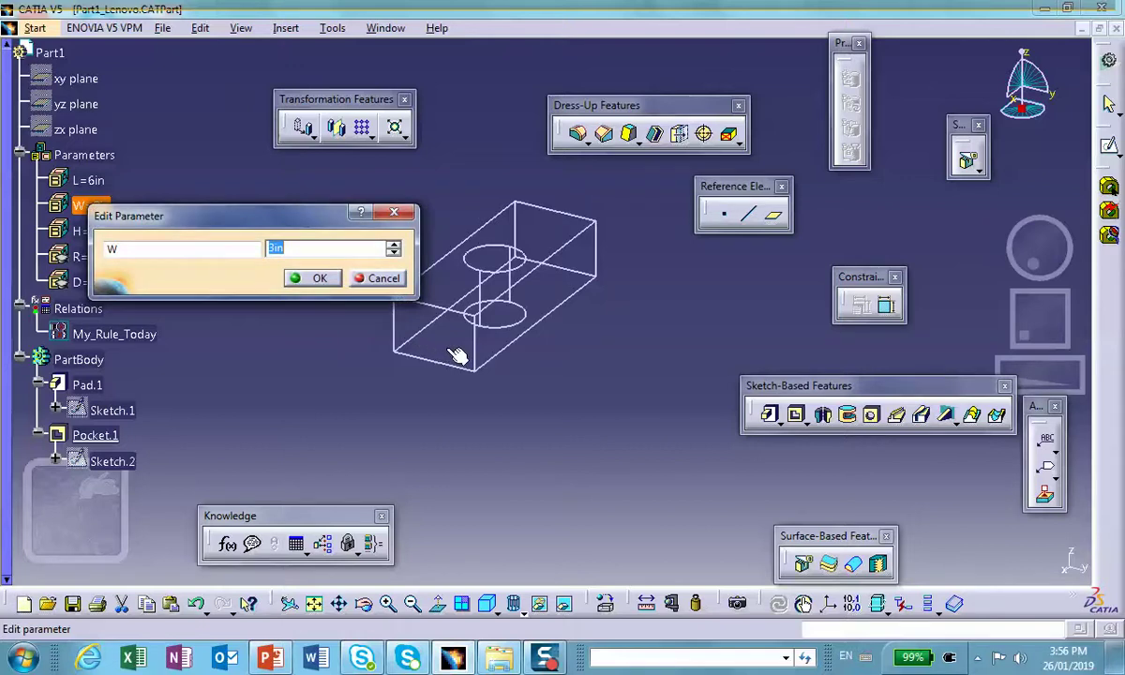
text(5)
key(BackSpace)
text(7)
drag(267, 215, 260, 166)
click(361, 229)
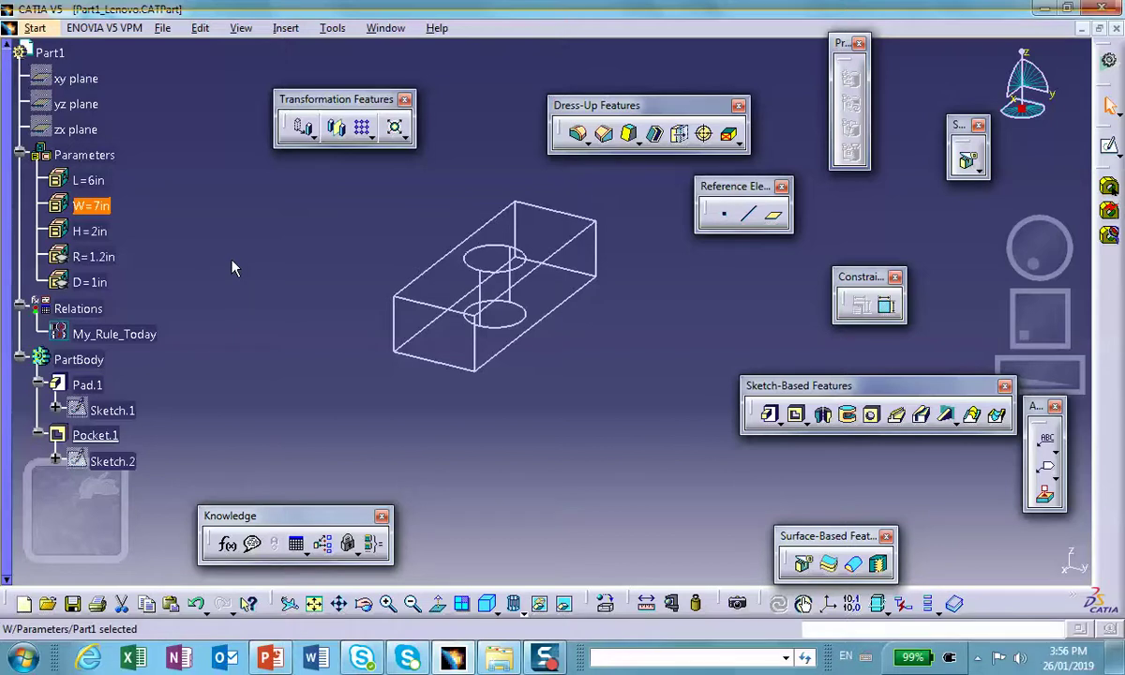
Reopen My_Rule_Today for editing and add a blank line after the final else block.
mouse_move(137, 337)
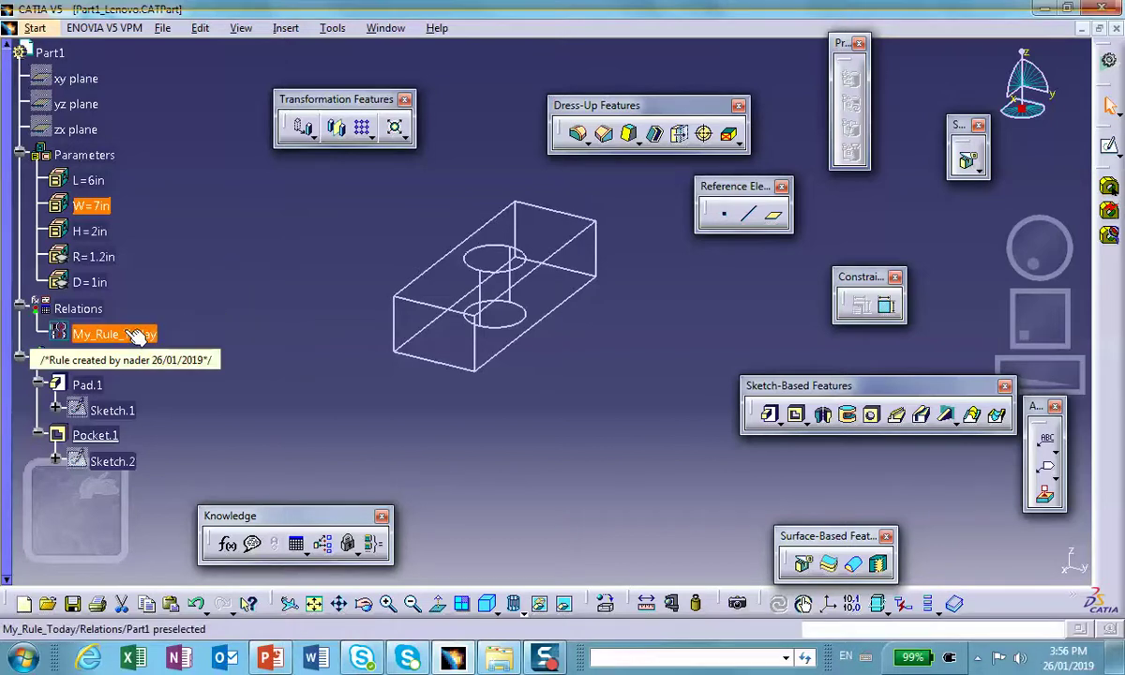
double_click(136, 335)
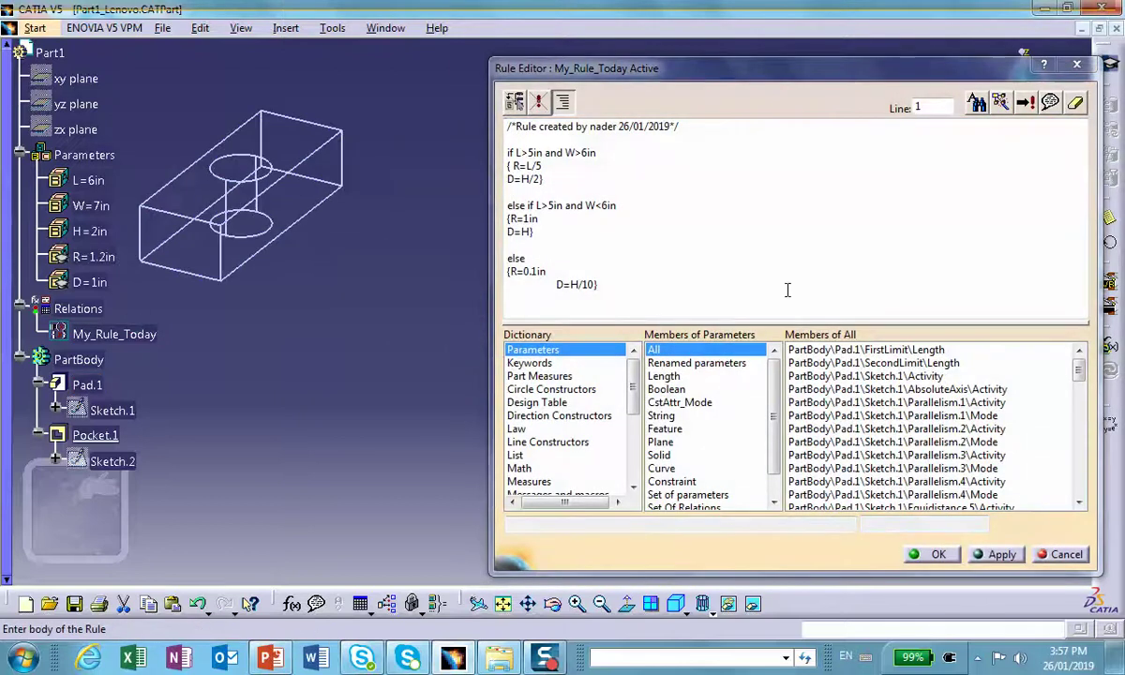
click(635, 315)
key(Return)
key(Return)
key(Return)
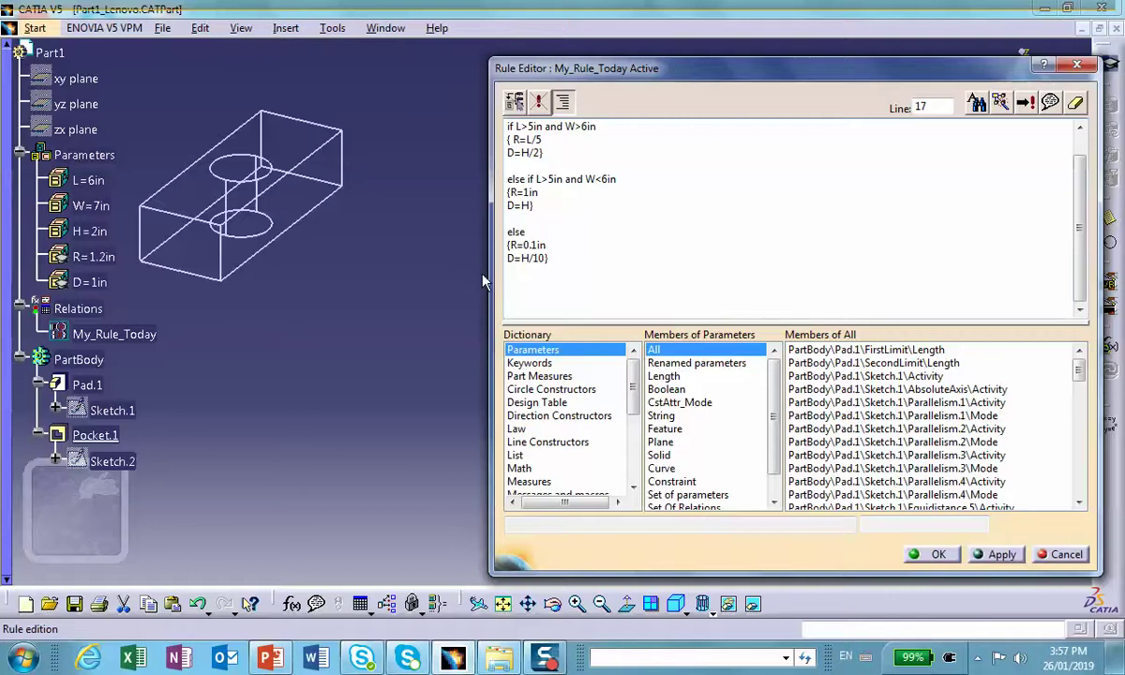
key(BackSpace)
key(BackSpace)
key(BackSpace)
key(BackSpace)
key(BackSpace)
key(BackSpace)
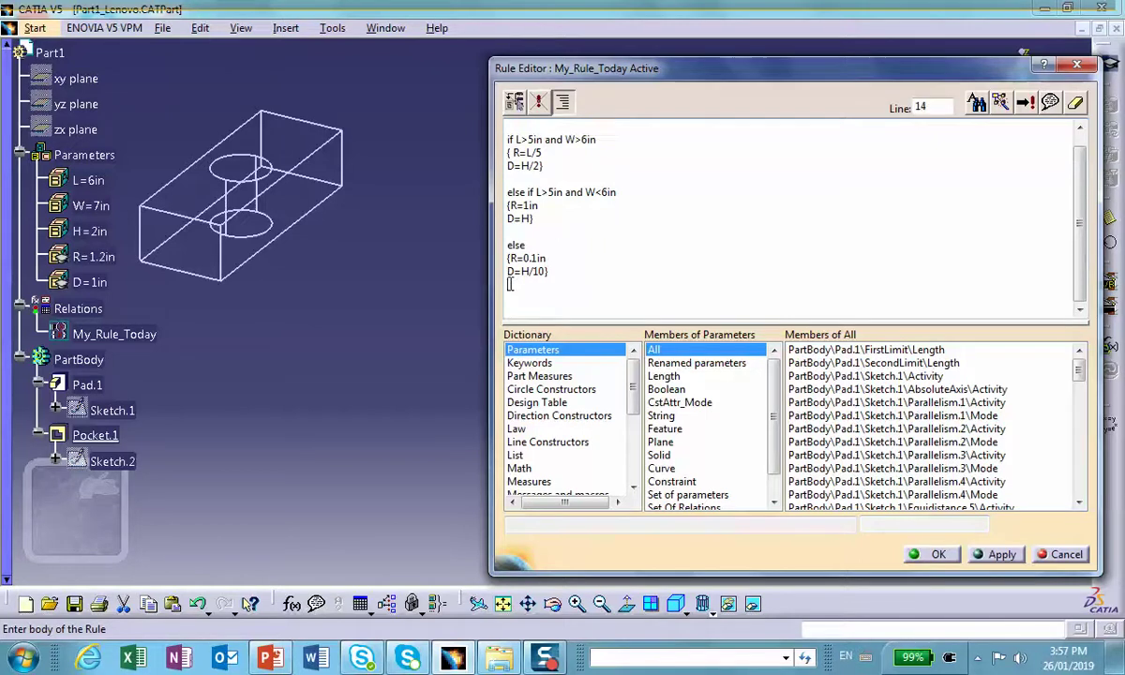
key(Return)
Show the pad's dimensions and assign L to its 3in sketch dimension with PartBody\Pad.1\Sketch.1\Length.8\Length =L.
click(251, 183)
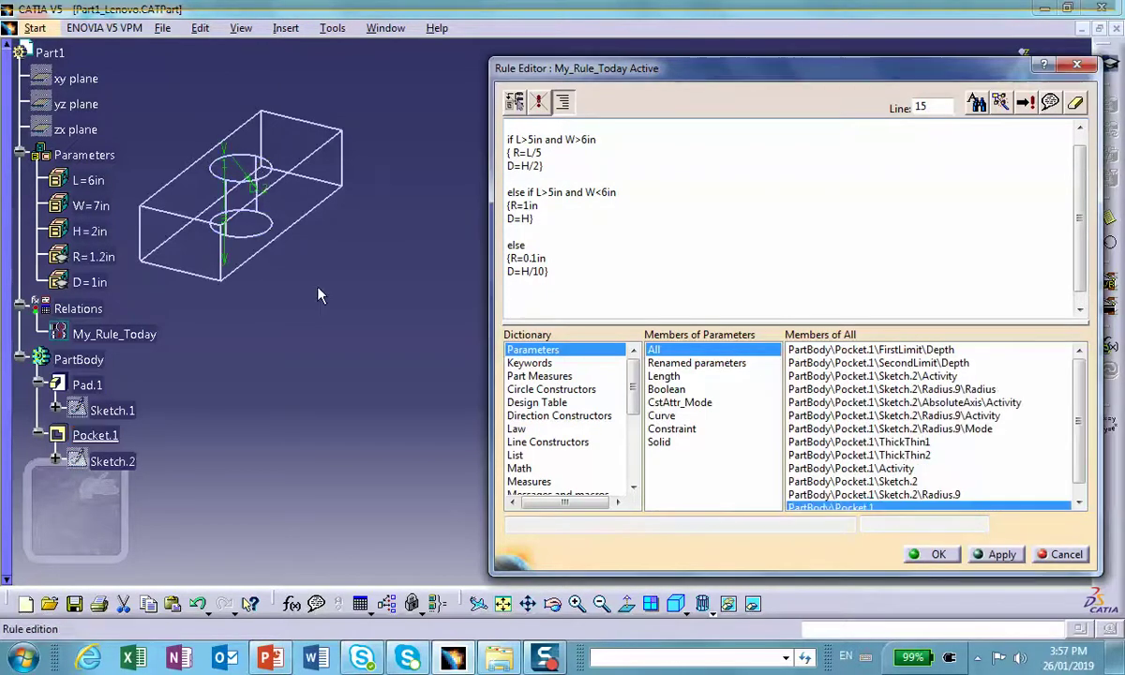
click(237, 214)
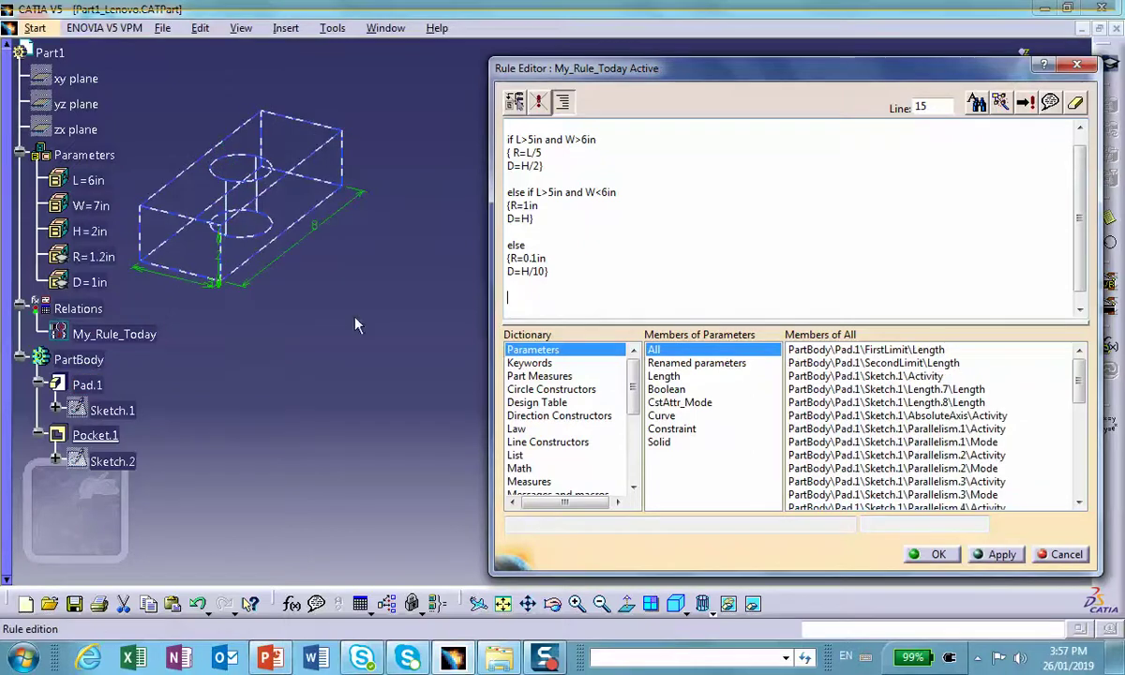
click(176, 275)
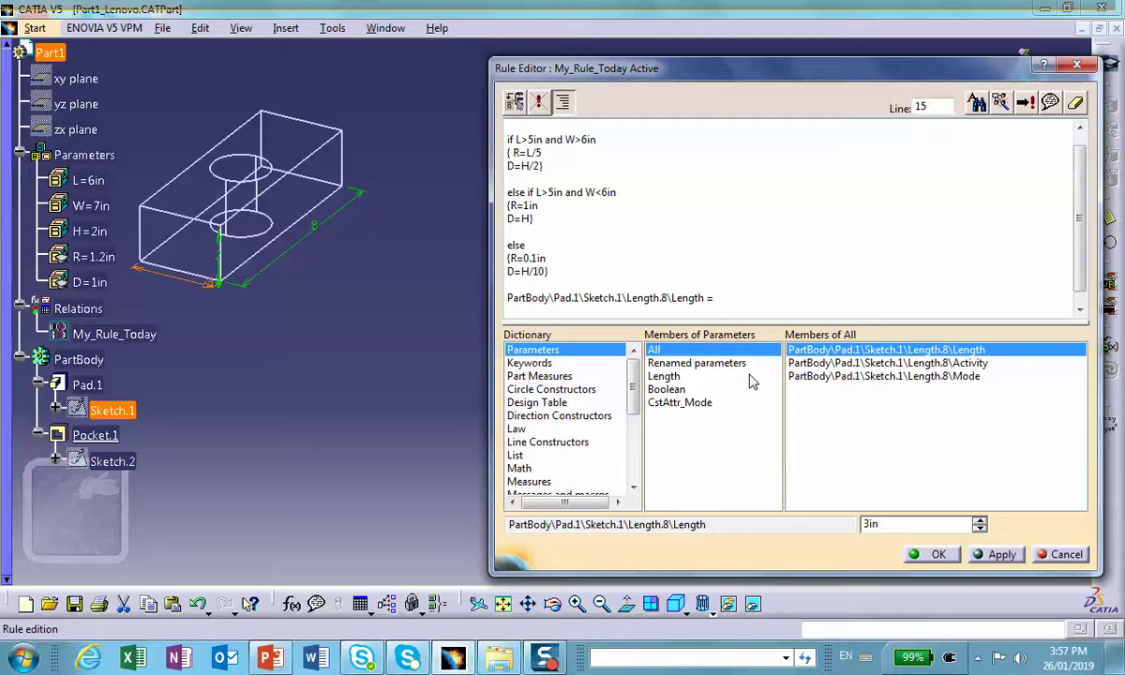
text(=L)
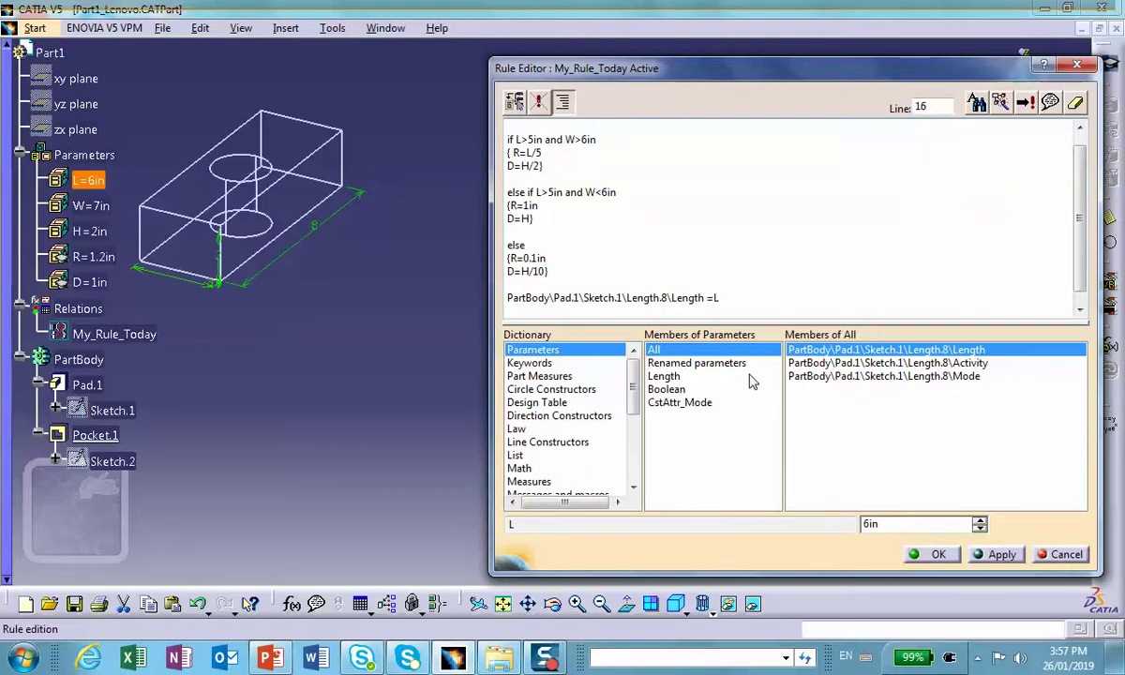
On a new rule line, assign W to the pad's 8in sketch dimension: PartBody\Pad.1\Sketch.1\Length.7\Length =W.
click(328, 227)
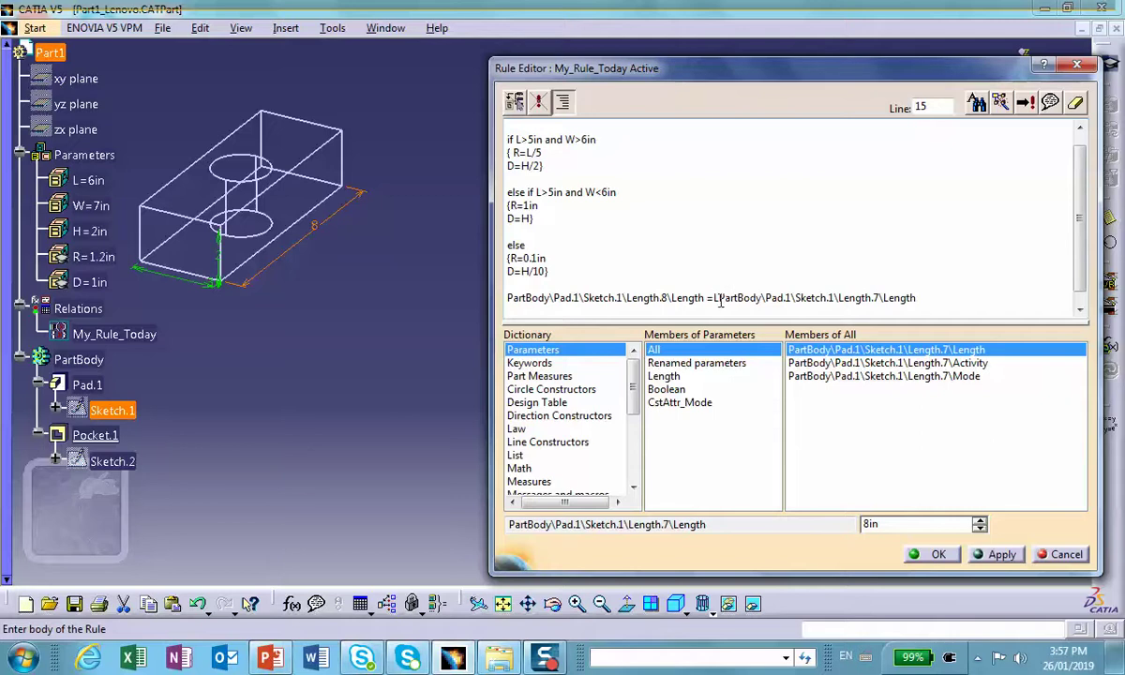
key(Return)
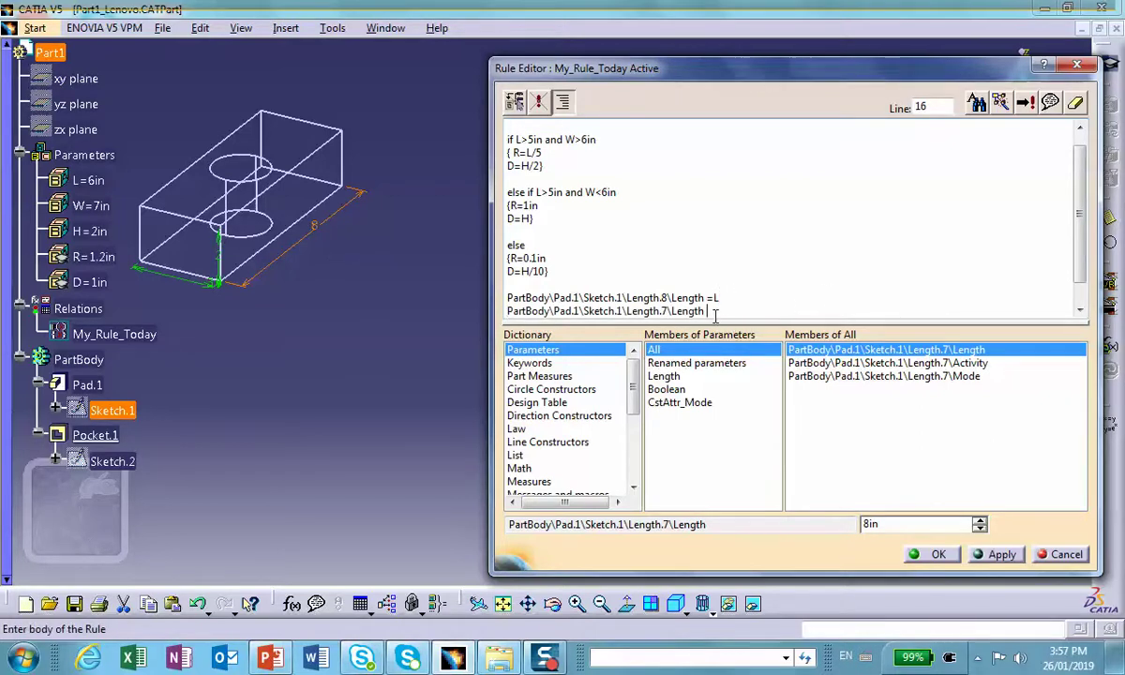
text(W)
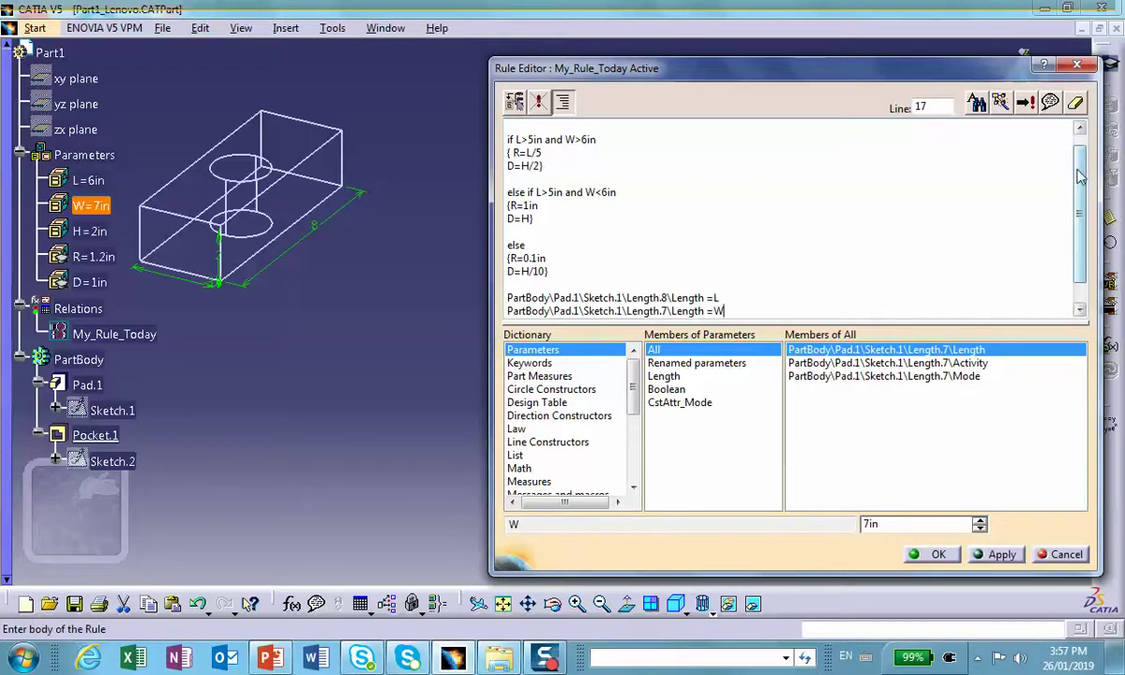
On a new rule line, assign H to the pad's height: PartBody\Pad.1\FirstLimit\Length =H.
scroll(1013, 178, down, 1)
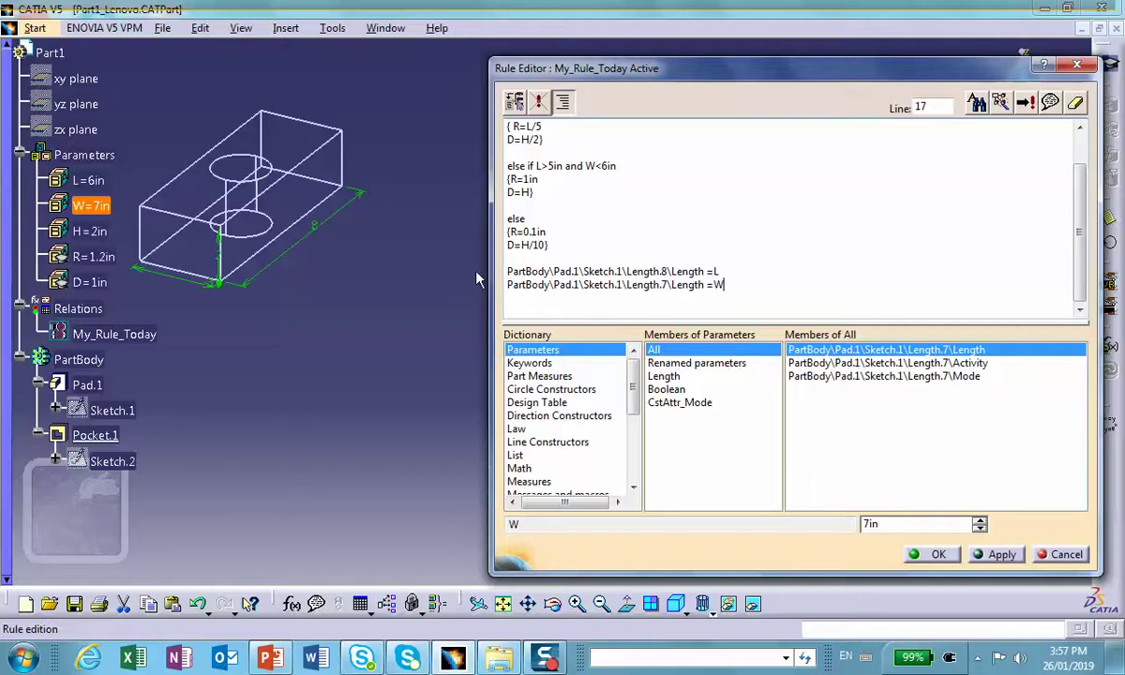
click(230, 248)
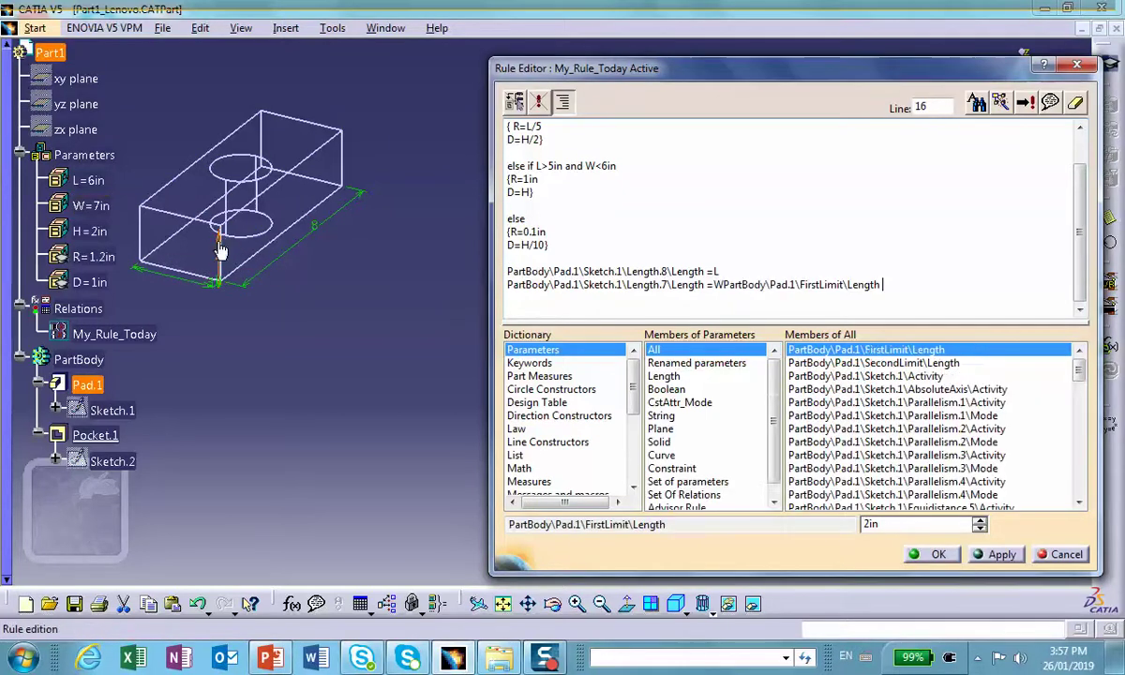
click(714, 284)
key(Return)
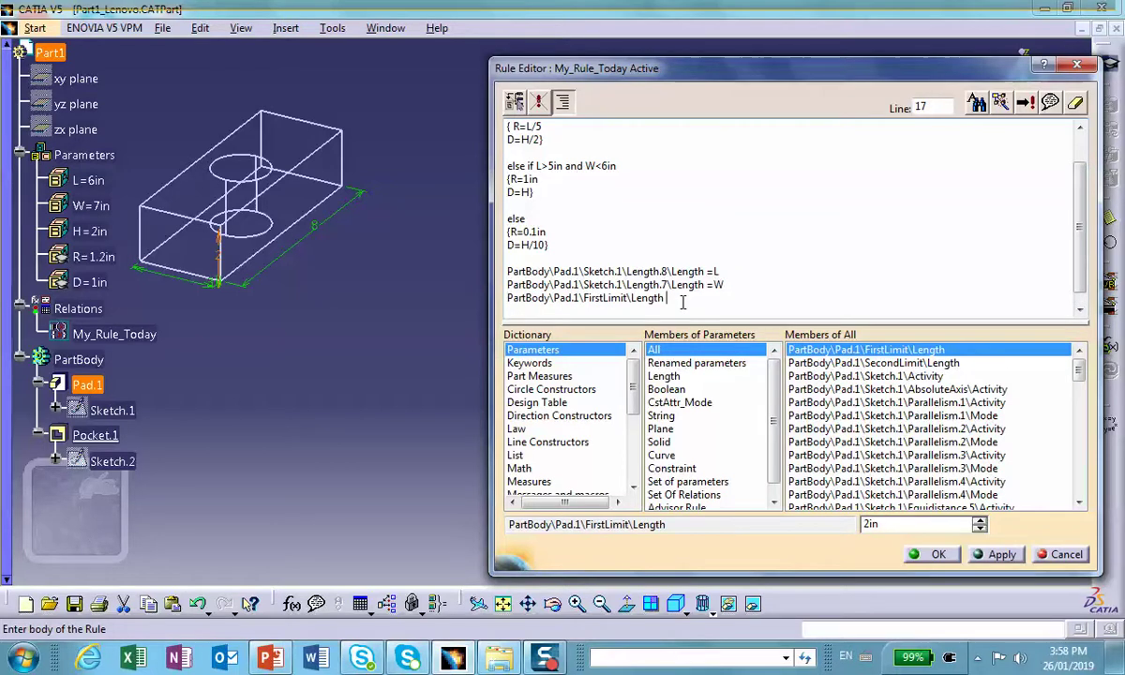
click(90, 231)
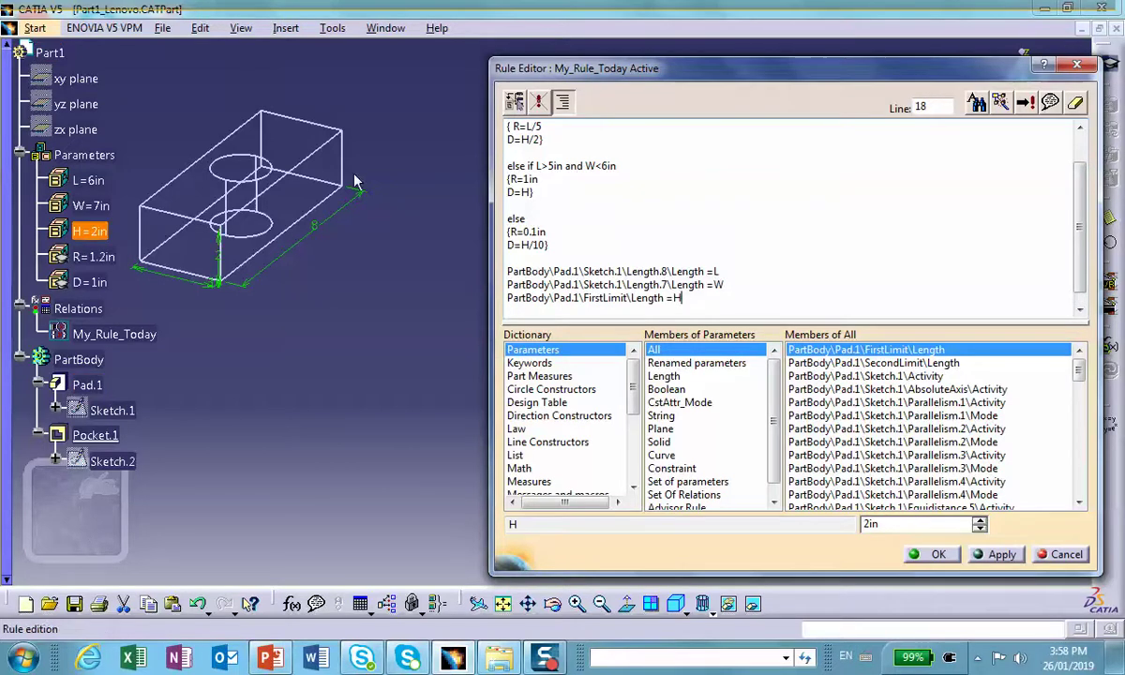
Show the pocket's dimensions and assign R to its radius on a new line: PartBody\Pocket.1\Sketch.2\Radius.9\Radius =R.
click(97, 435)
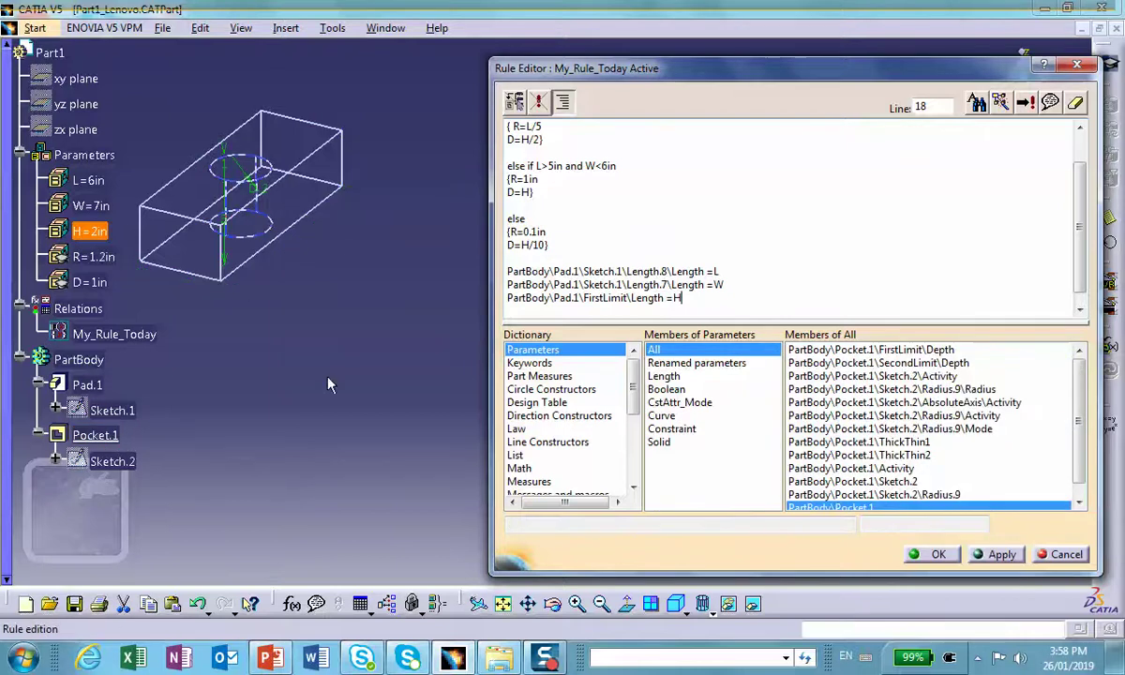
click(256, 190)
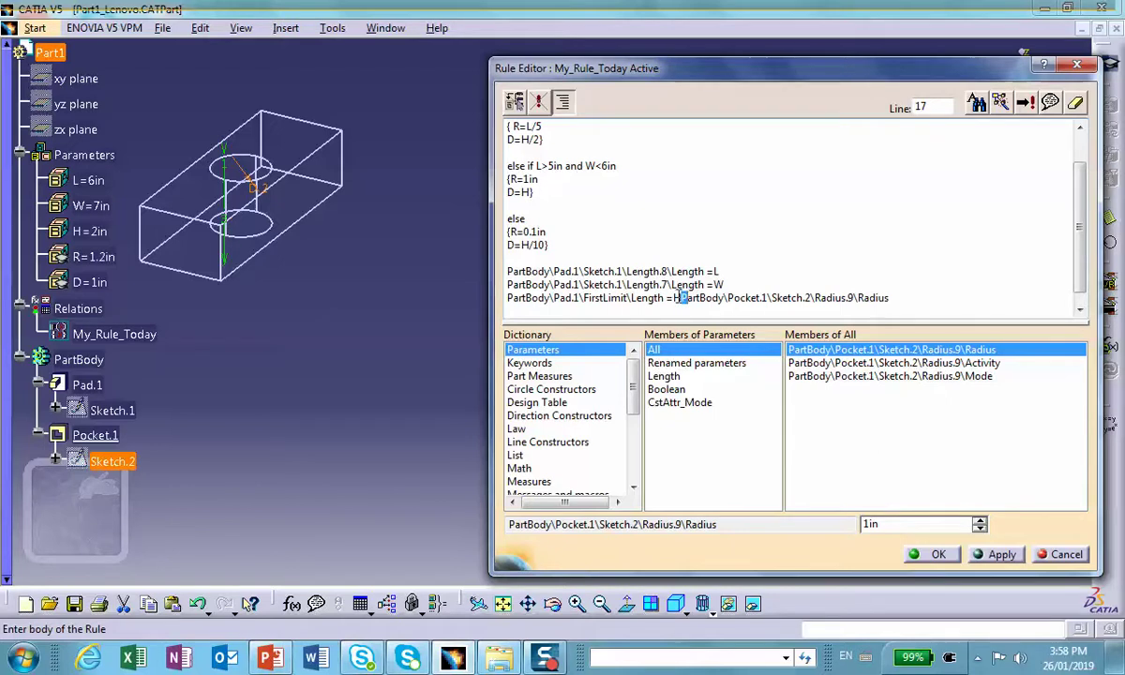
key(Return)
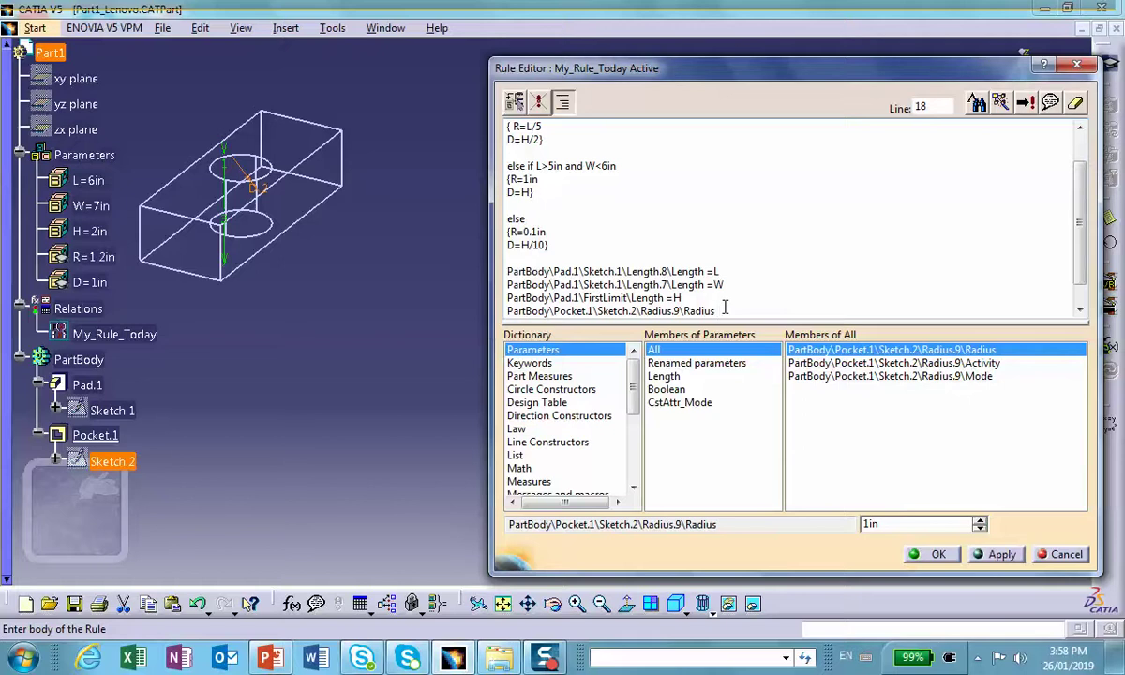
text(=)
click(93, 256)
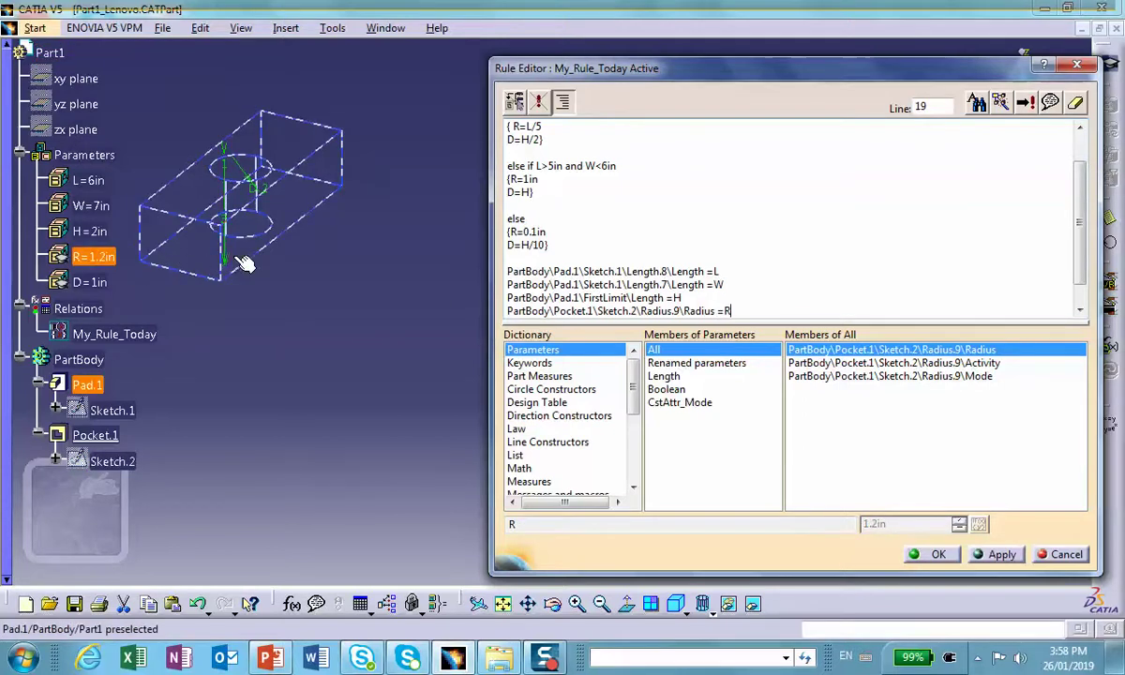
On a new rule line, assign D to the pocket's depth with PartBody\Pocket.1\FirstLimit\Depth =D, and confirm the rule.
click(234, 157)
click(726, 310)
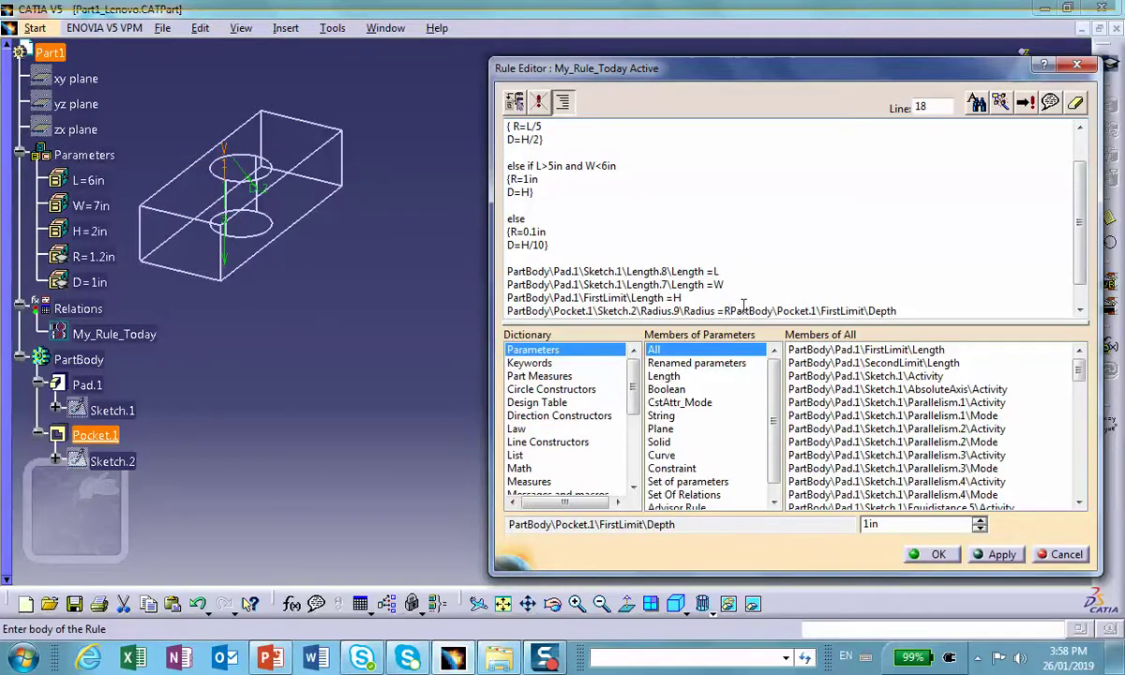
key(Return)
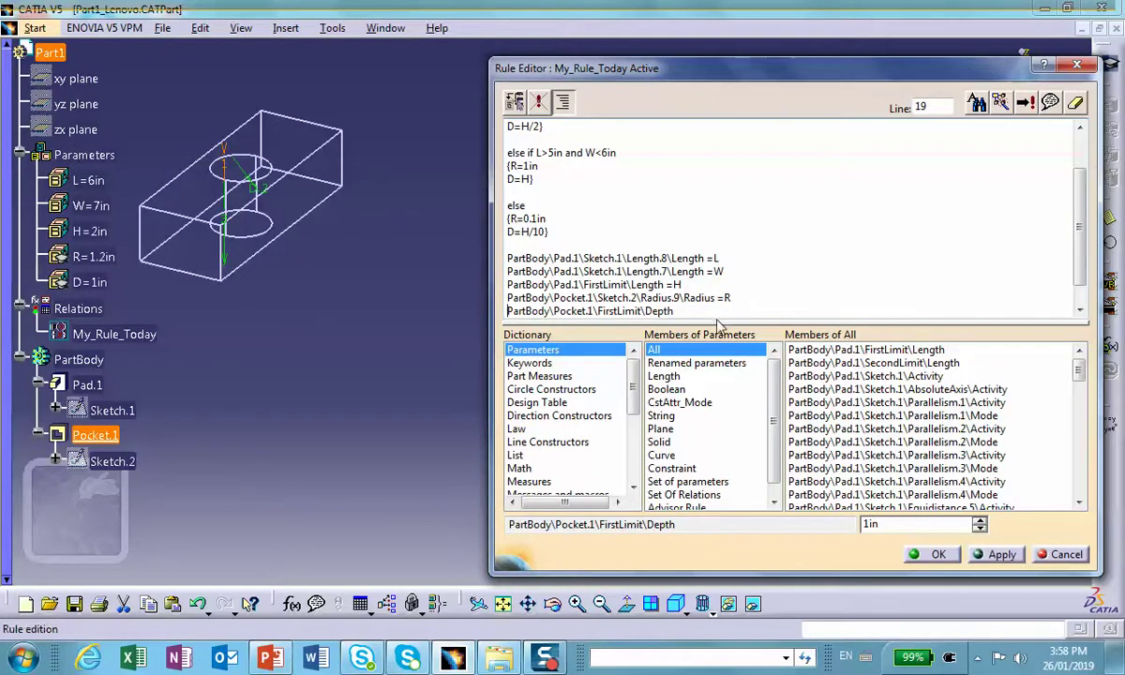
text(=D)
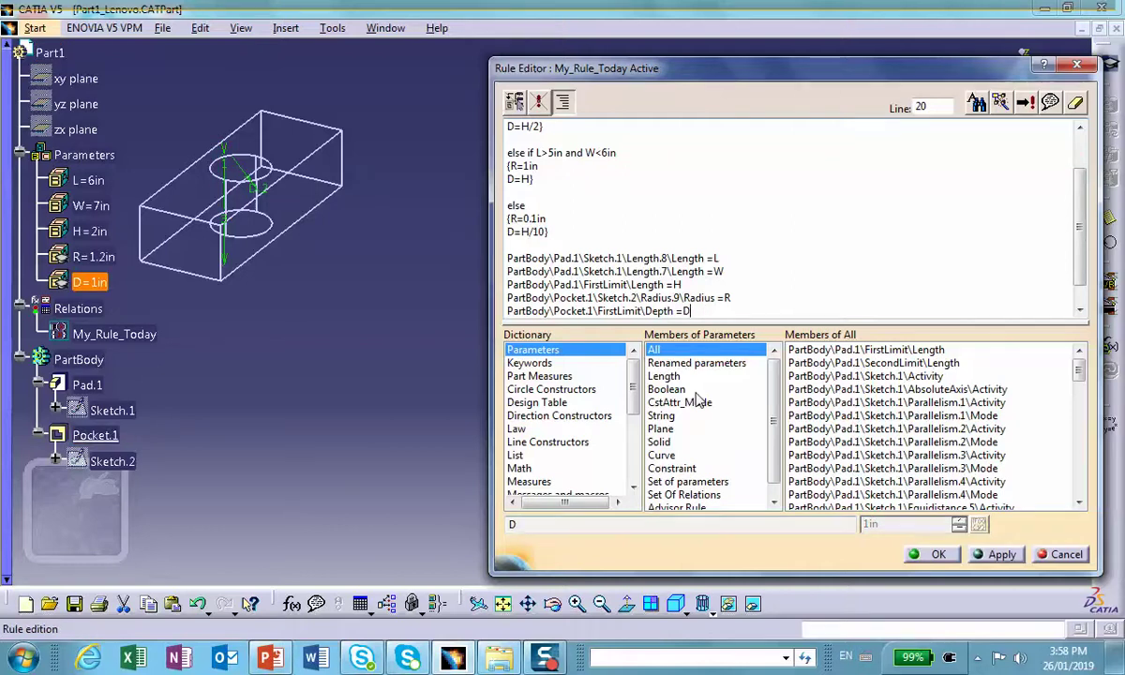
click(938, 555)
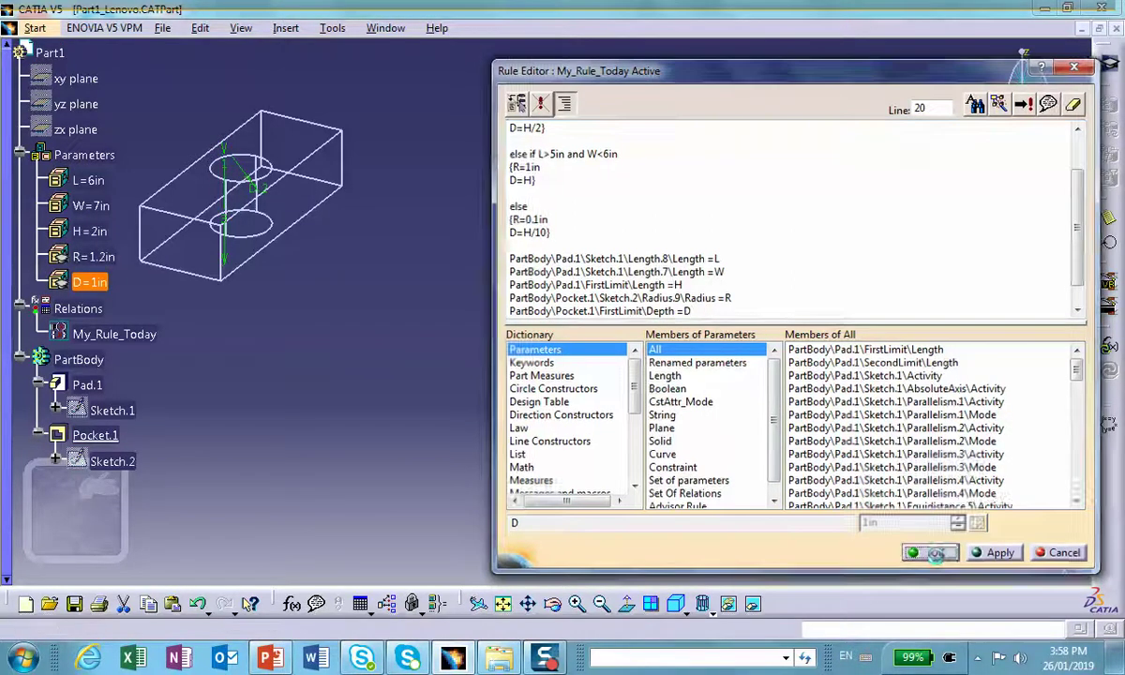
Set parameter L to 7in.
middle_drag(434, 379, 542, 347)
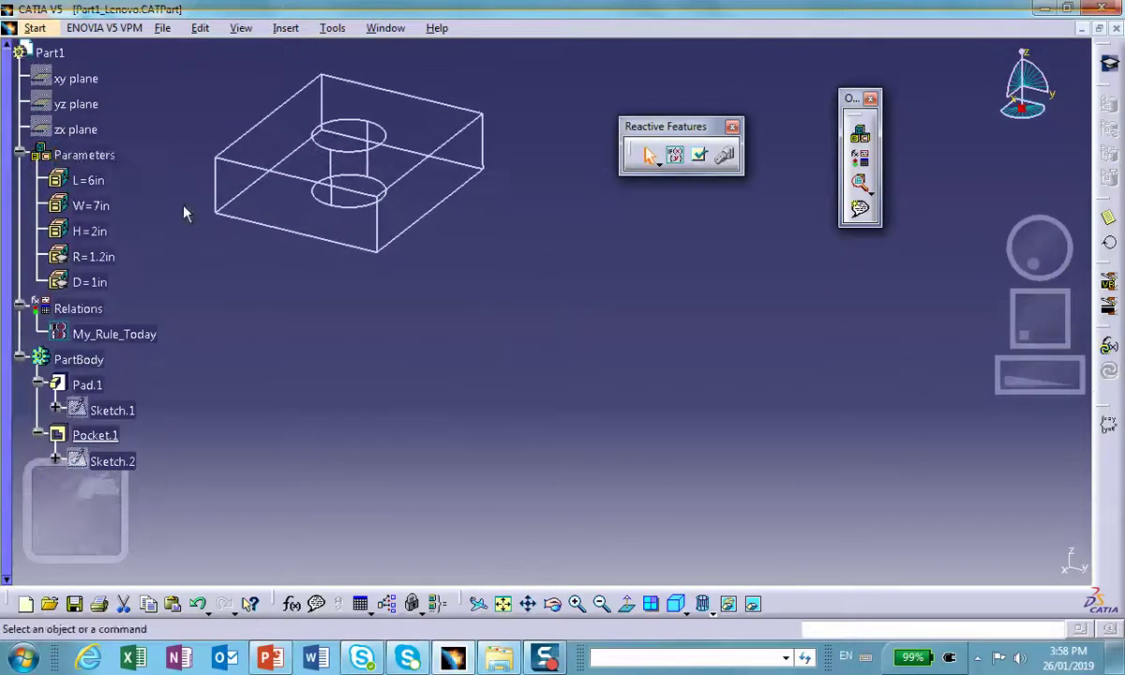
click(94, 183)
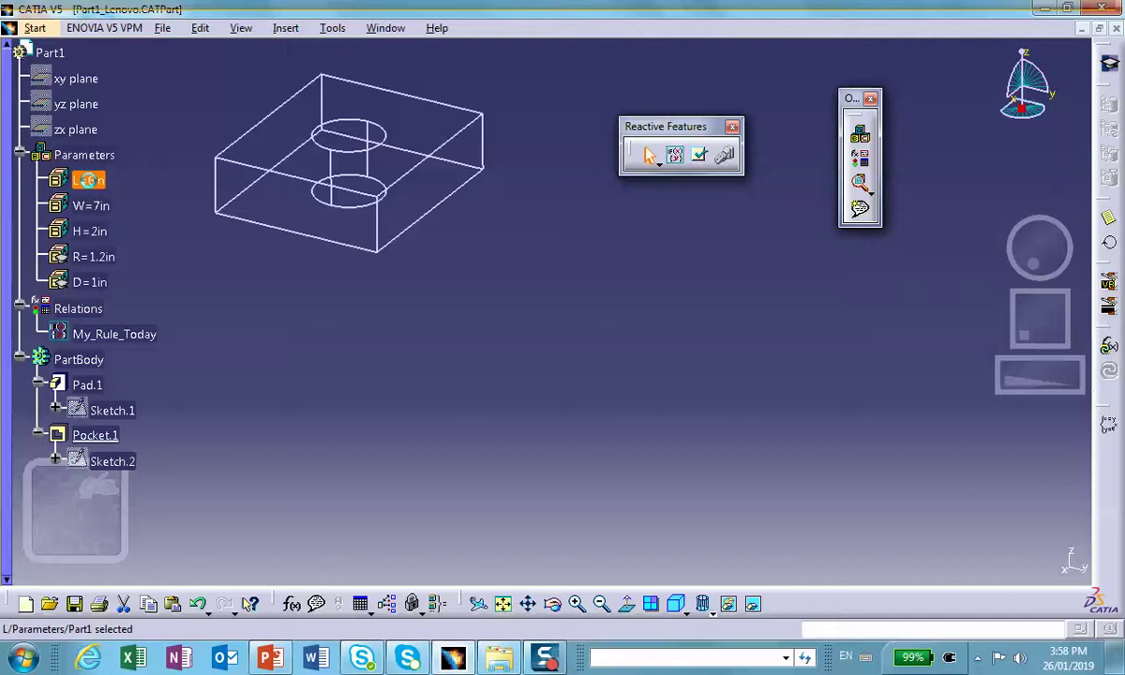
double_click(89, 180)
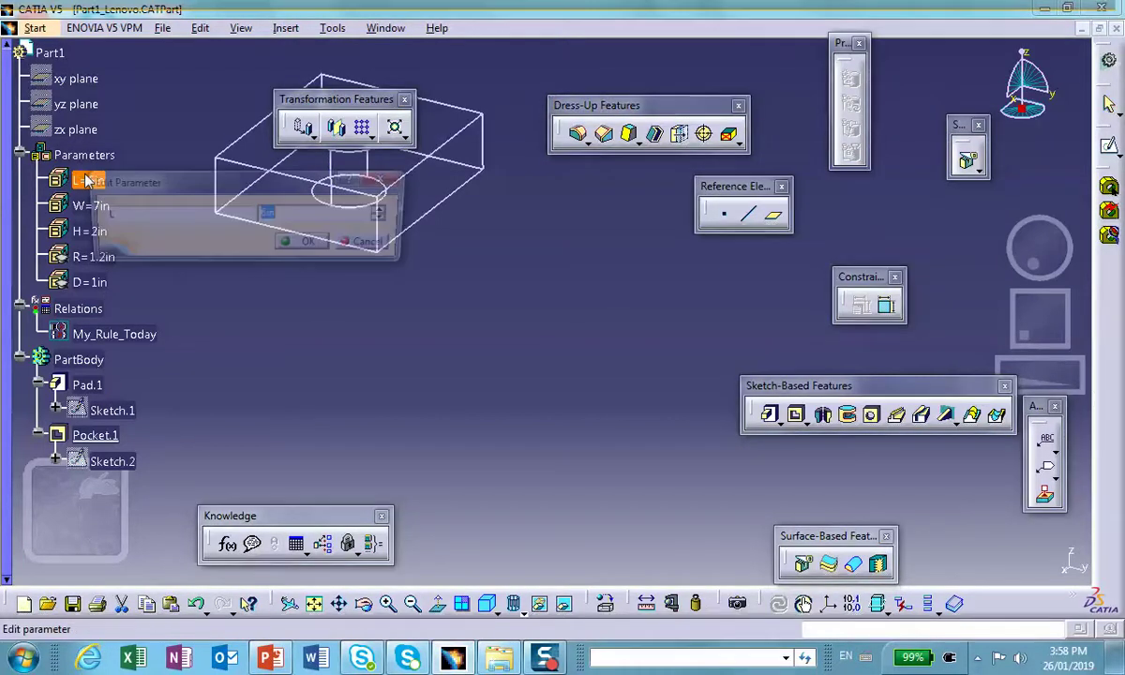
text(7in)
click(300, 244)
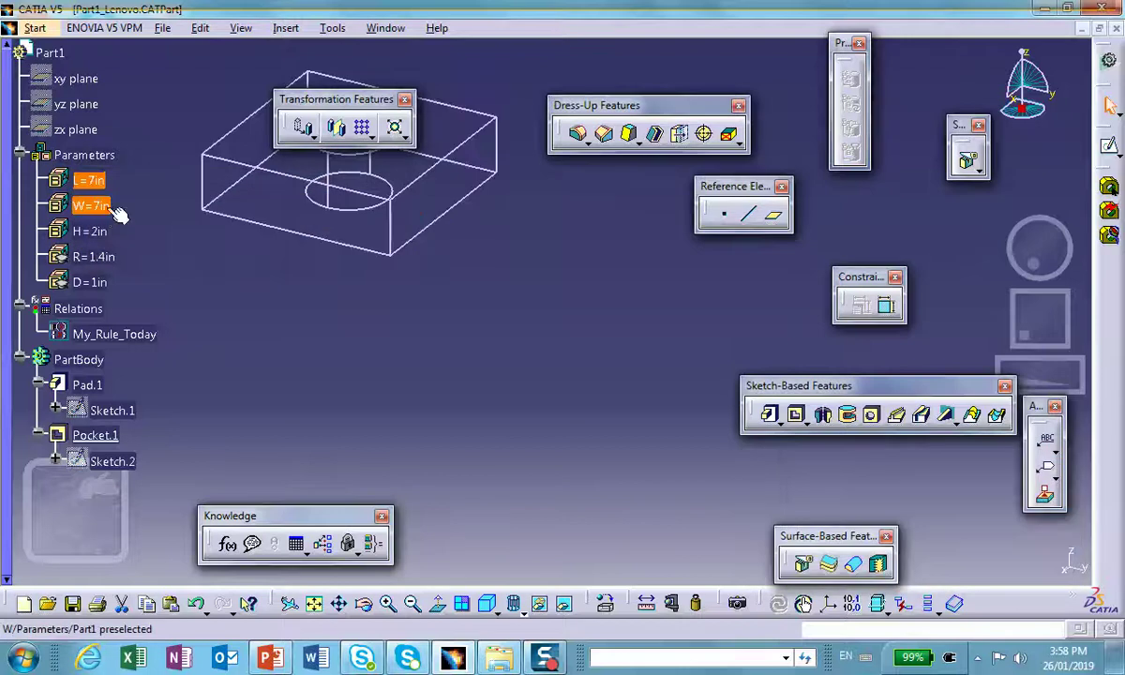
Set parameter W to 8in.
click(93, 206)
double_click(93, 206)
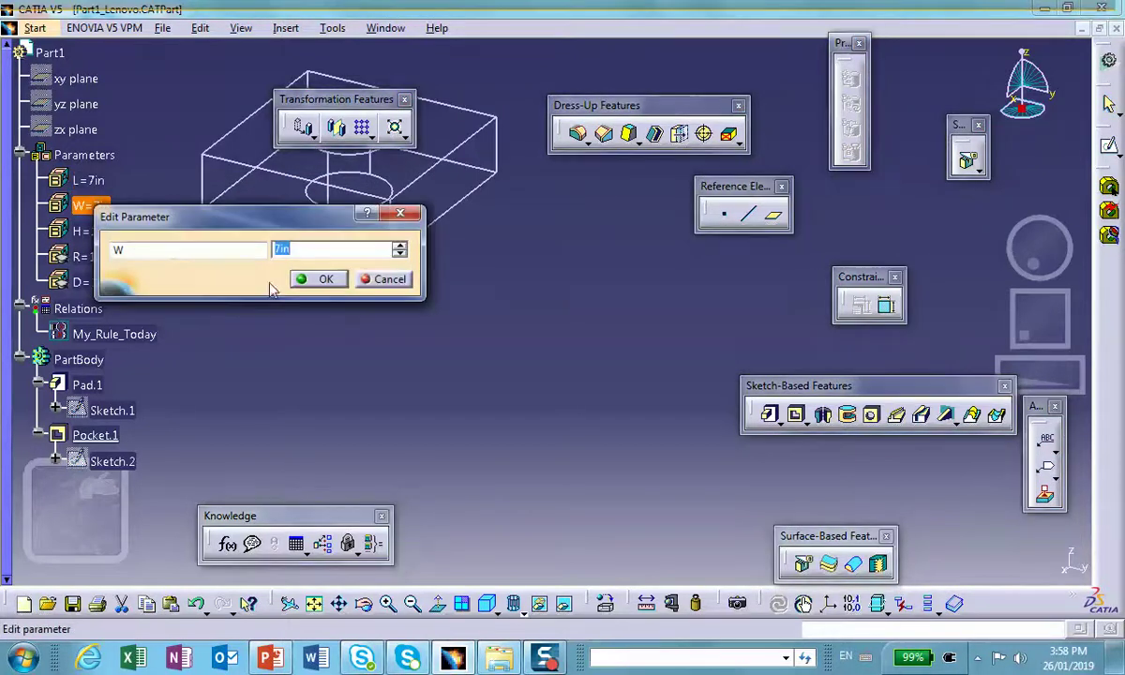
click(272, 244)
double_click(273, 243)
text(8)
click(317, 278)
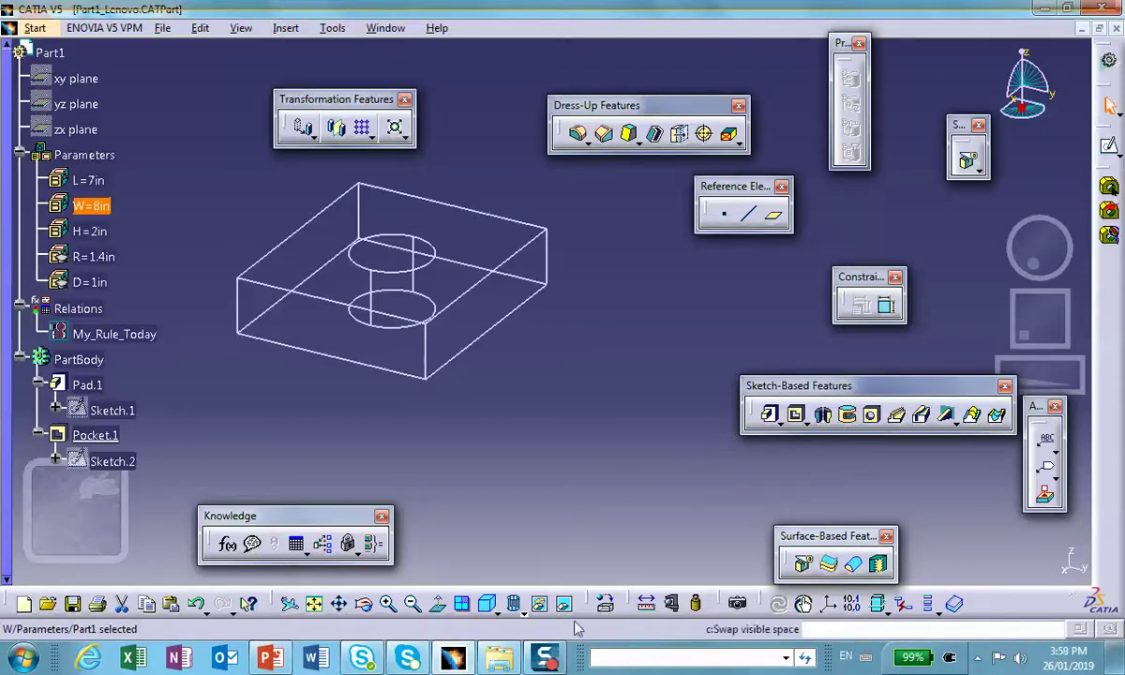
Measure the radius of the pocket's upper circular edge.
click(673, 603)
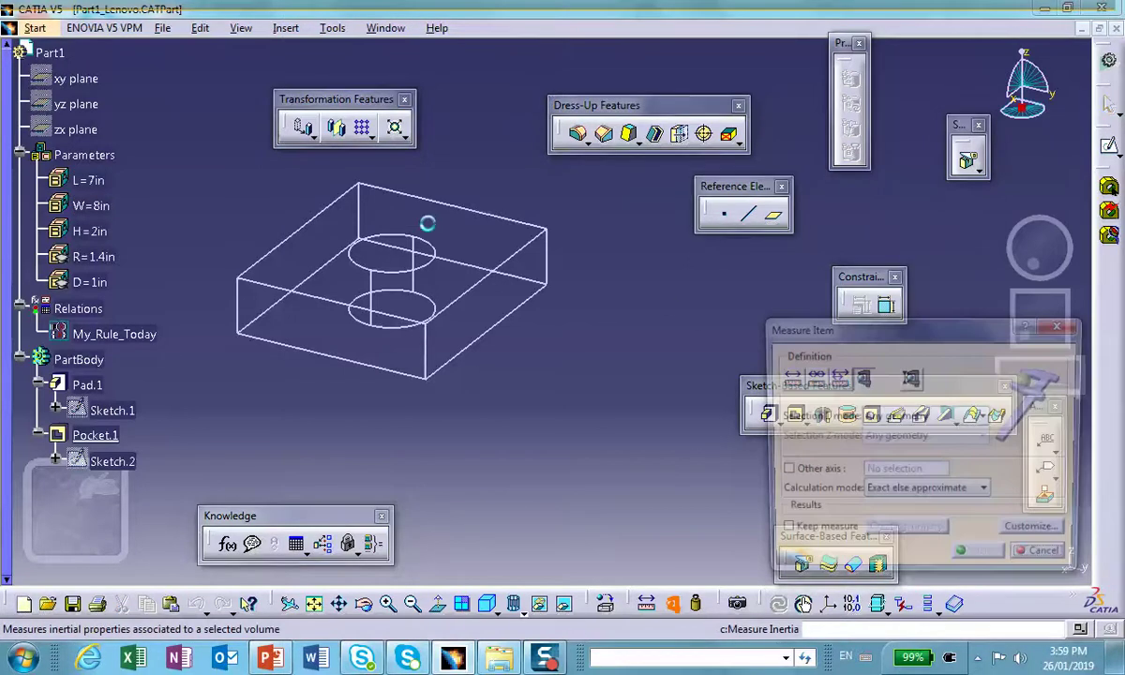
click(433, 248)
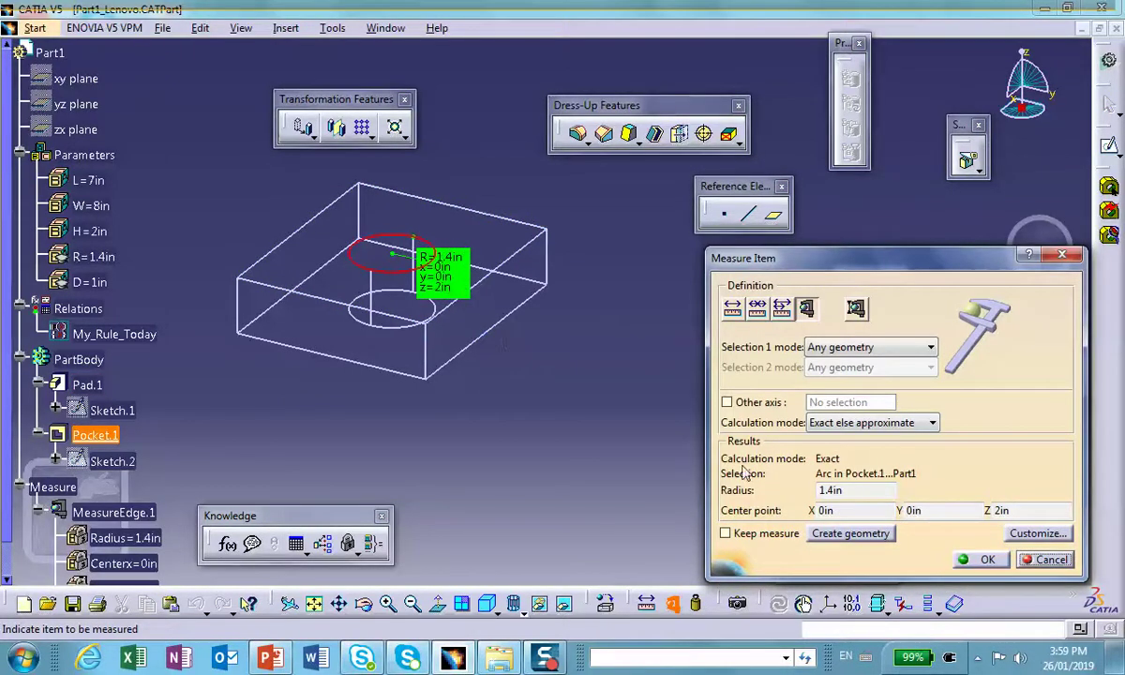
click(981, 559)
Open My_Rule_Today, review its if/else conditions for R and D, and close the rule editor.
middle_drag(528, 426, 504, 401)
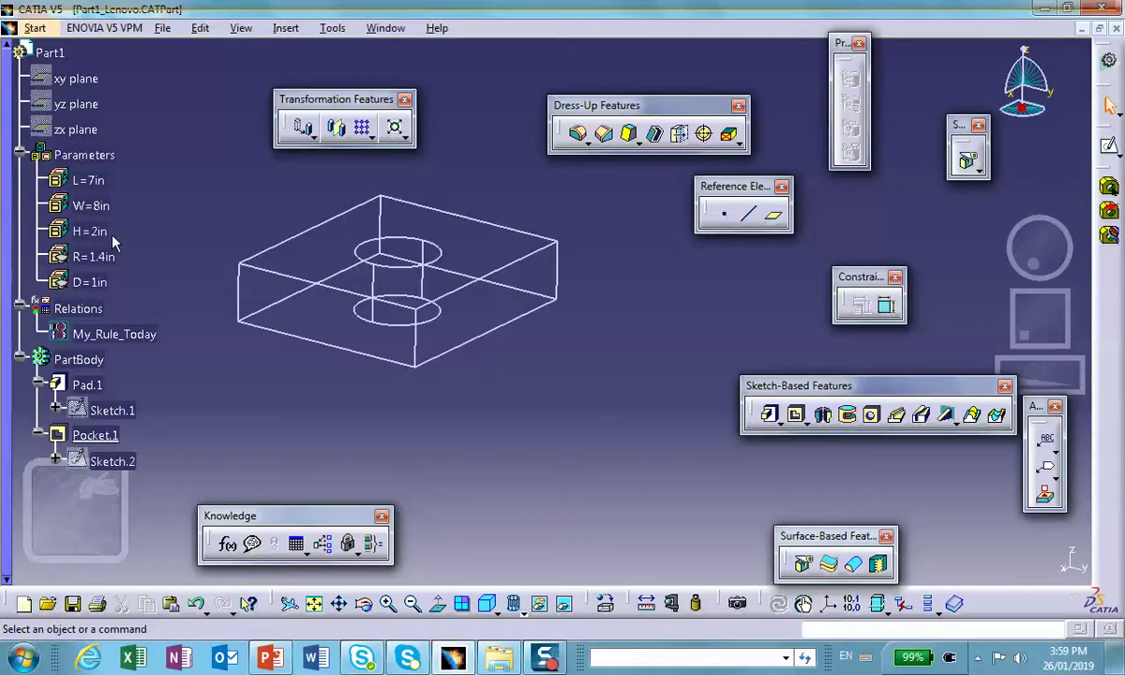
middle_drag(722, 459, 656, 440)
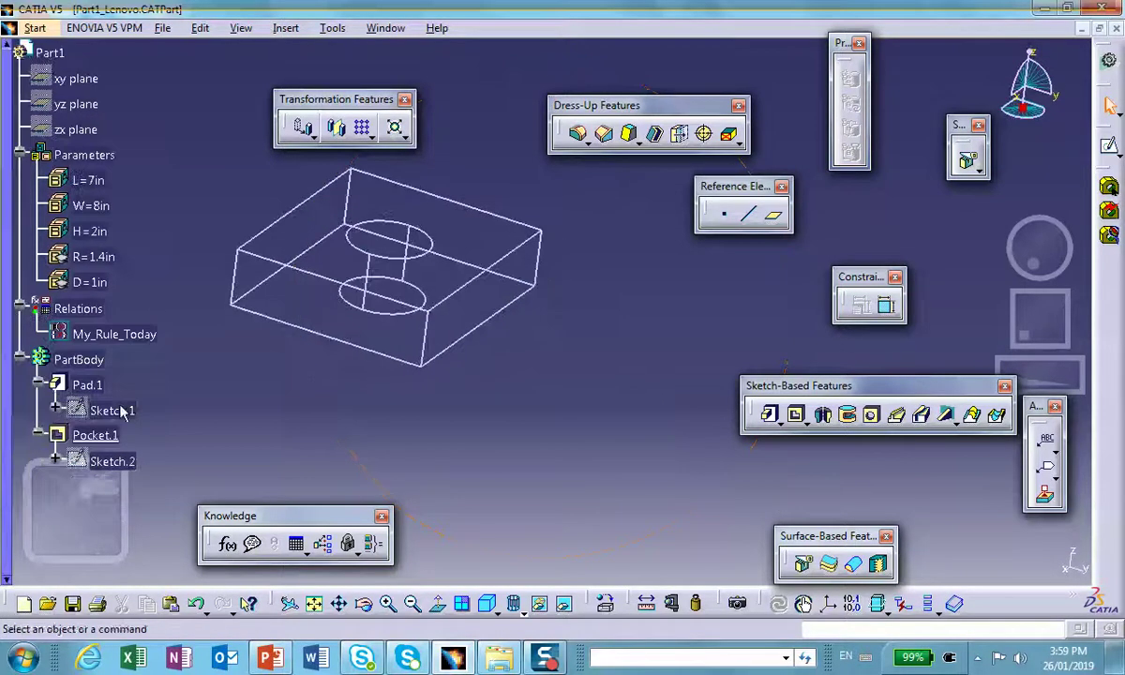
double_click(109, 334)
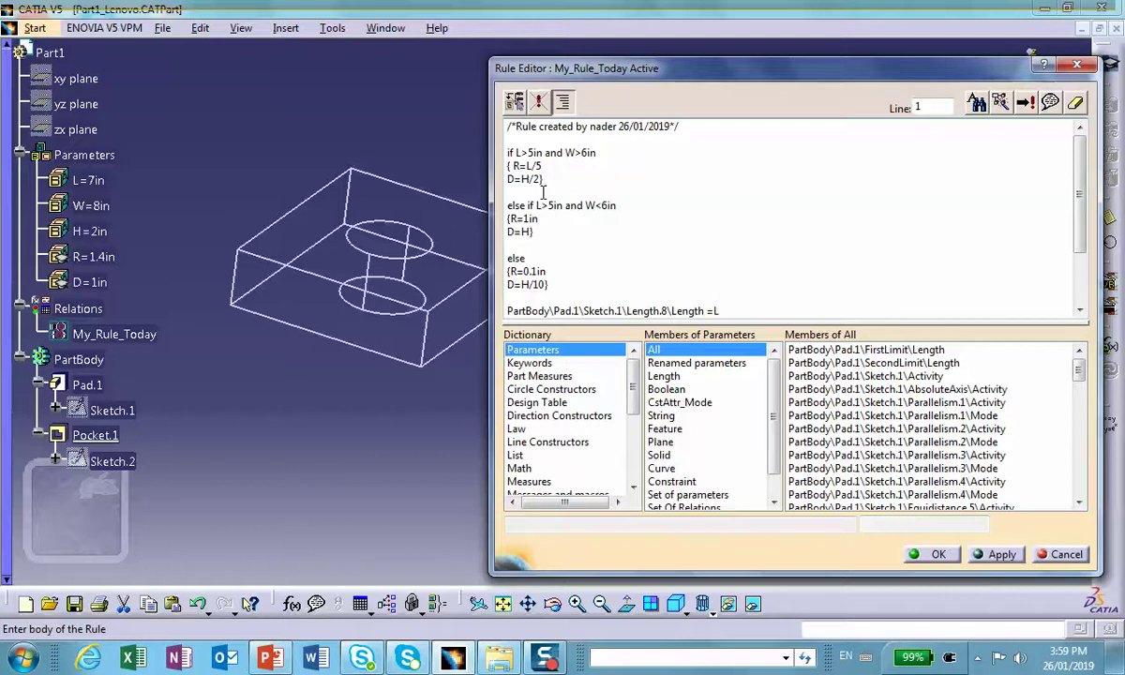
click(941, 553)
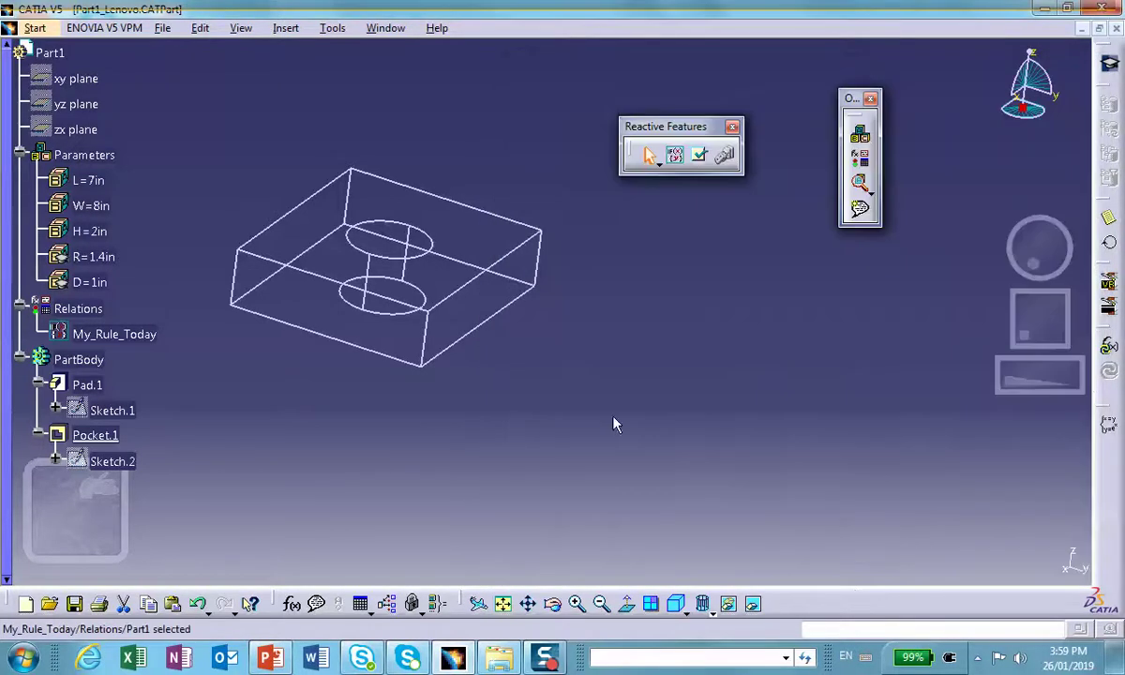
Reverse the direction of Pocket.1 so its first limit cuts down into the block, and check the direction in its definition again.
scroll(155, 372, down, 2)
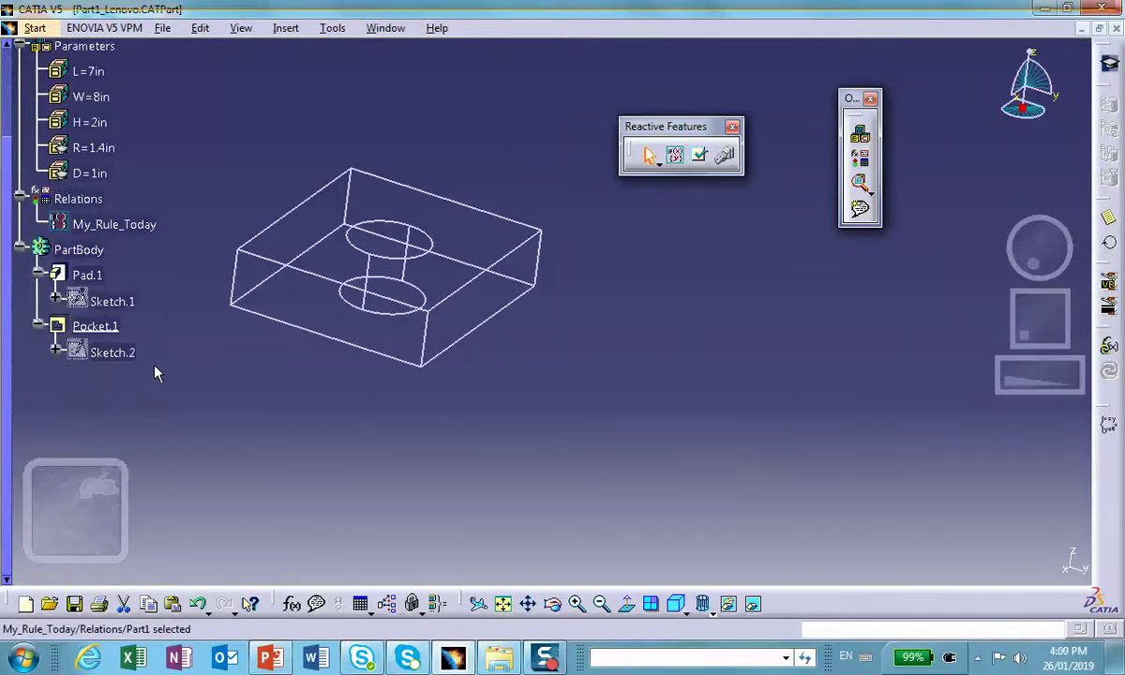
double_click(100, 329)
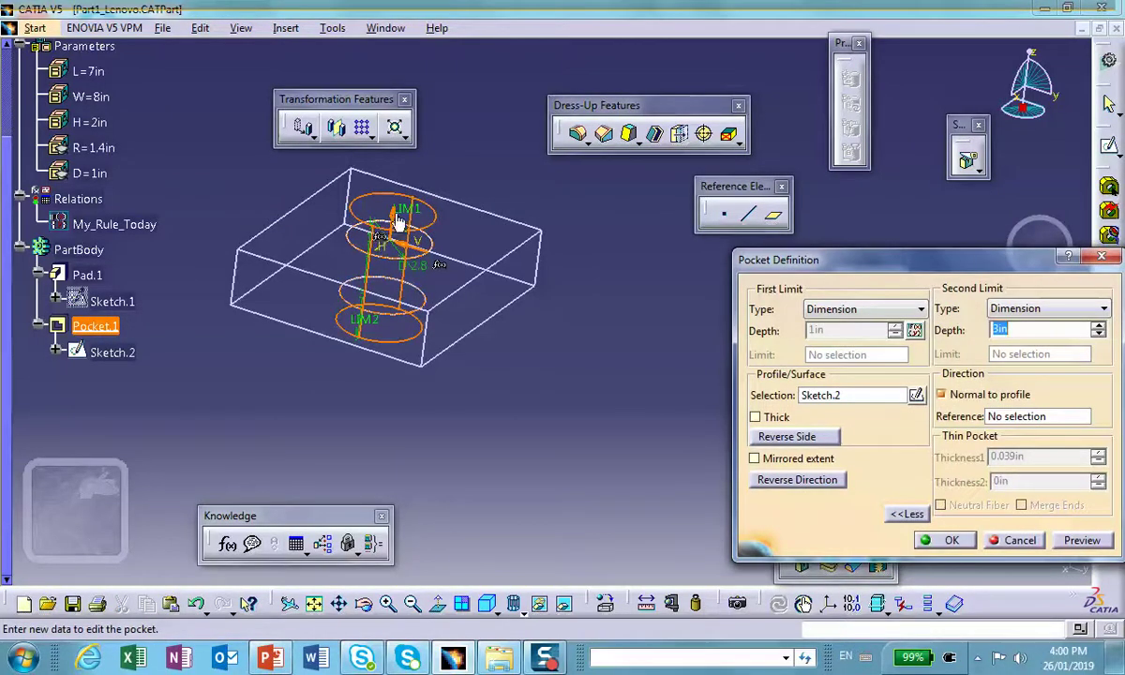
click(403, 221)
click(952, 541)
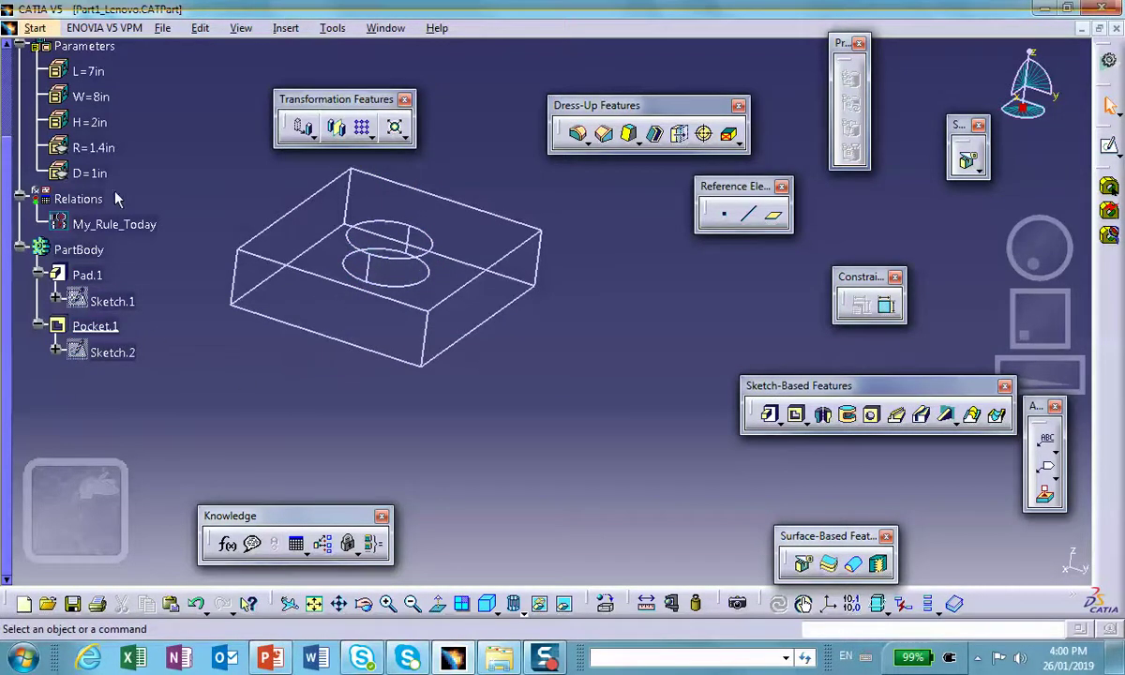
scroll(120, 223, up, 2)
middle_drag(641, 347, 609, 337)
scroll(133, 382, down, 3)
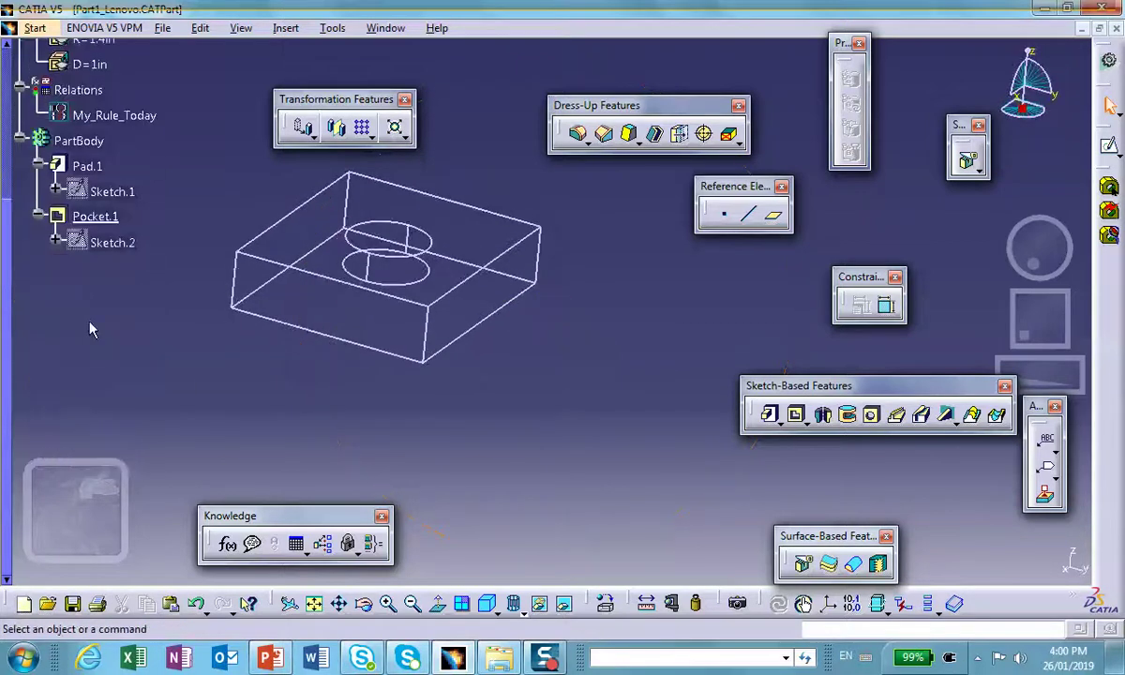
double_click(120, 218)
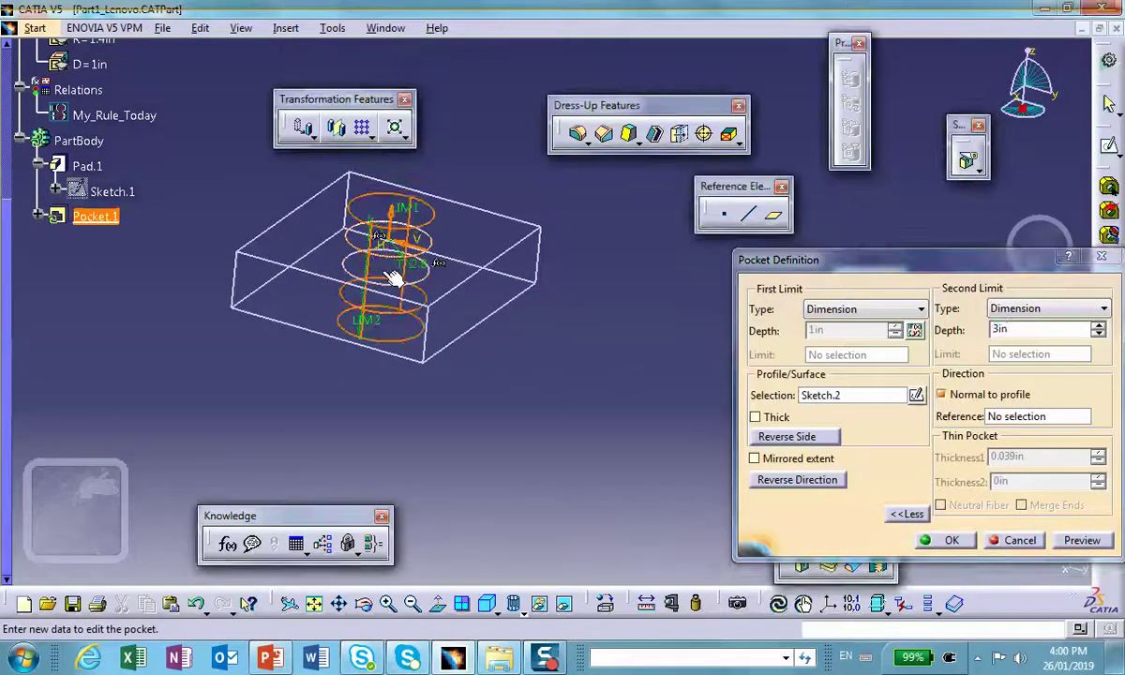
click(394, 217)
click(951, 541)
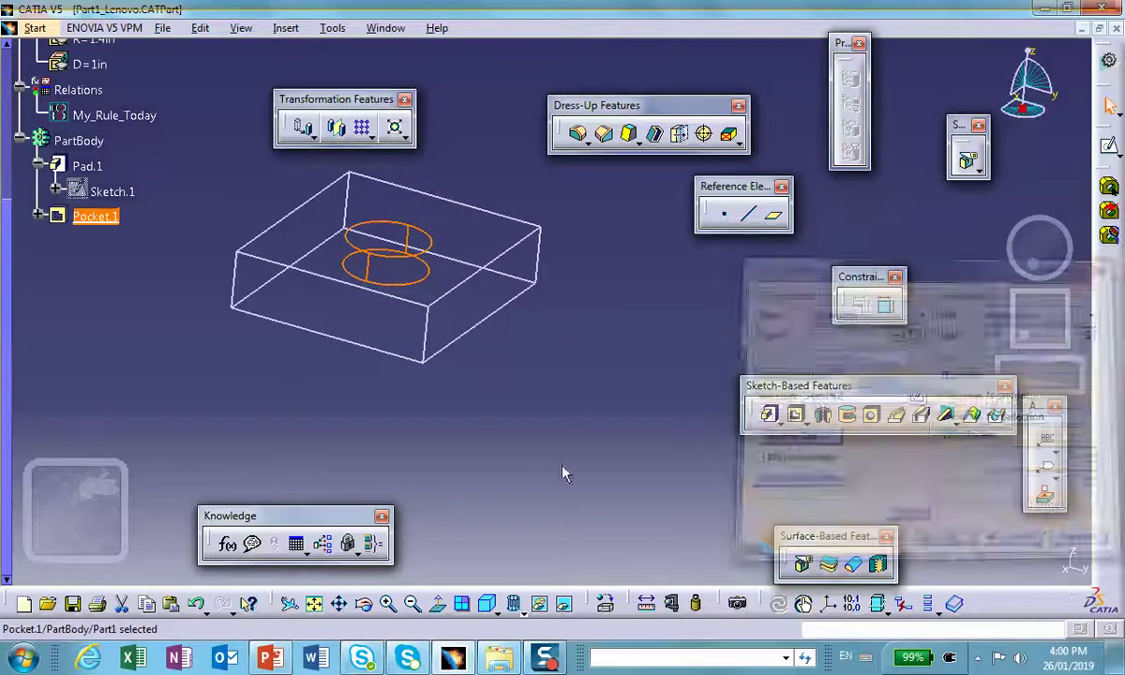
Set parameter H to 4in.
middle_drag(407, 324, 460, 401)
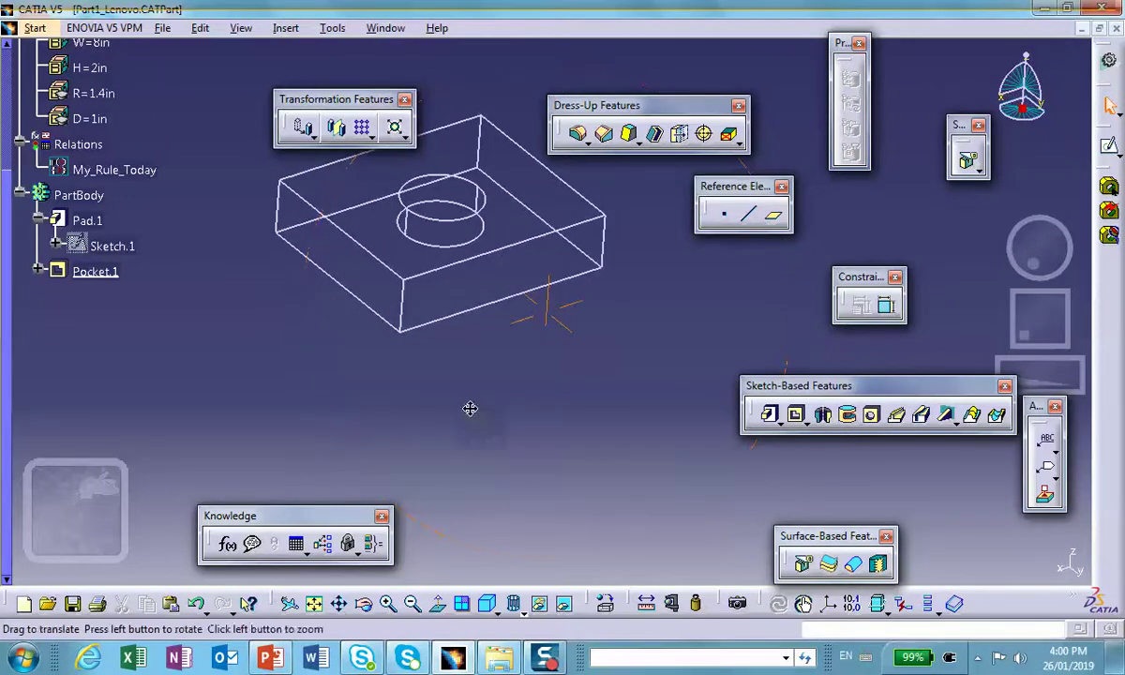
scroll(82, 368, up, 3)
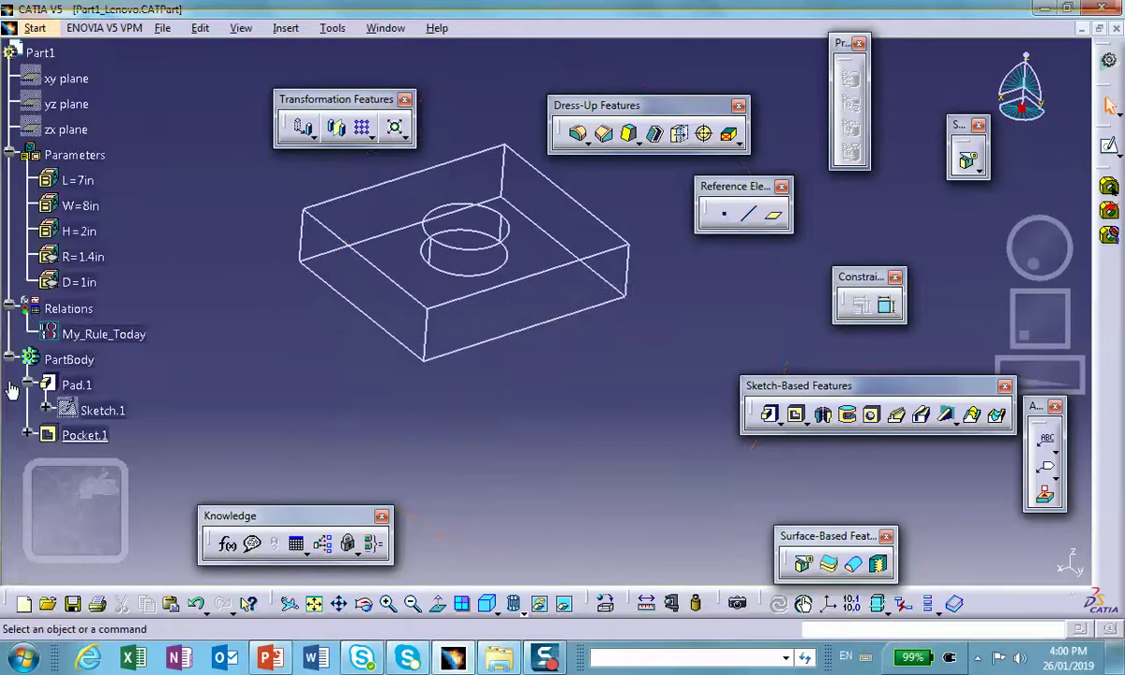
click(79, 230)
double_click(79, 231)
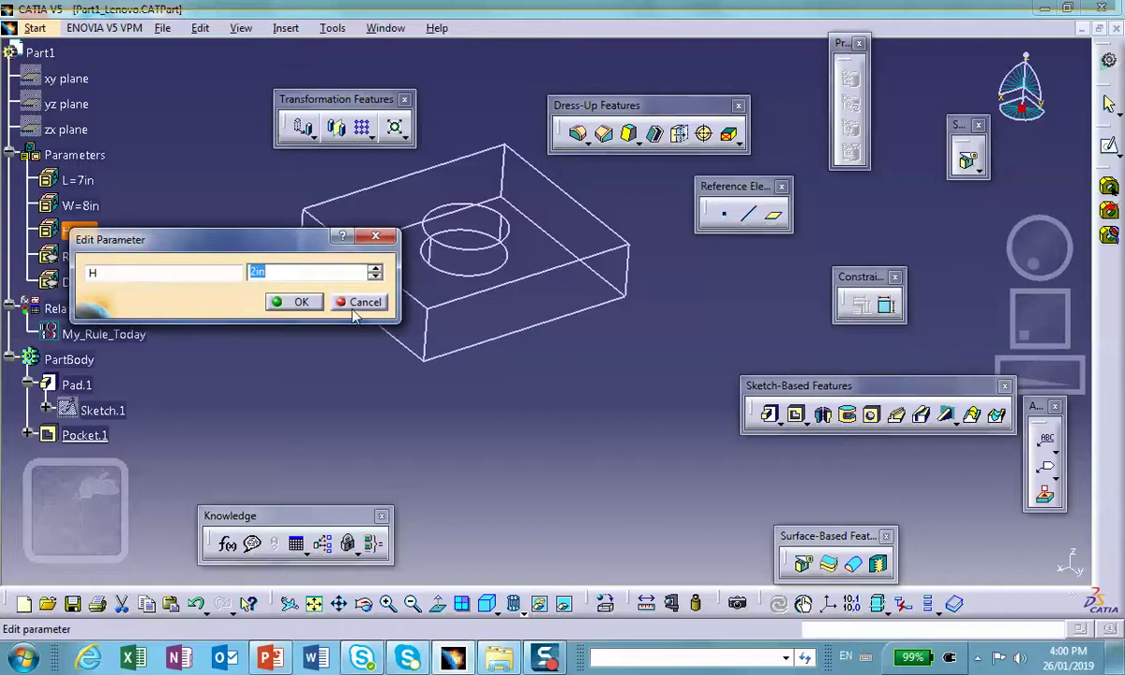
click(303, 302)
Set parameter L to 4in.
middle_drag(464, 344, 503, 334)
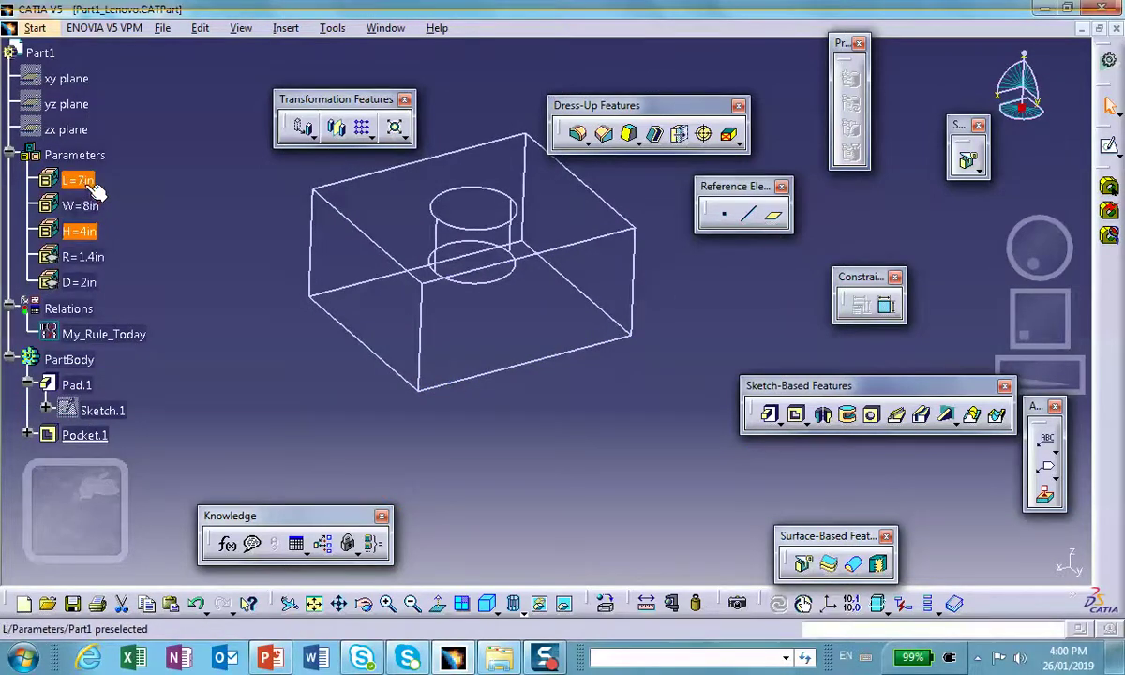
double_click(78, 180)
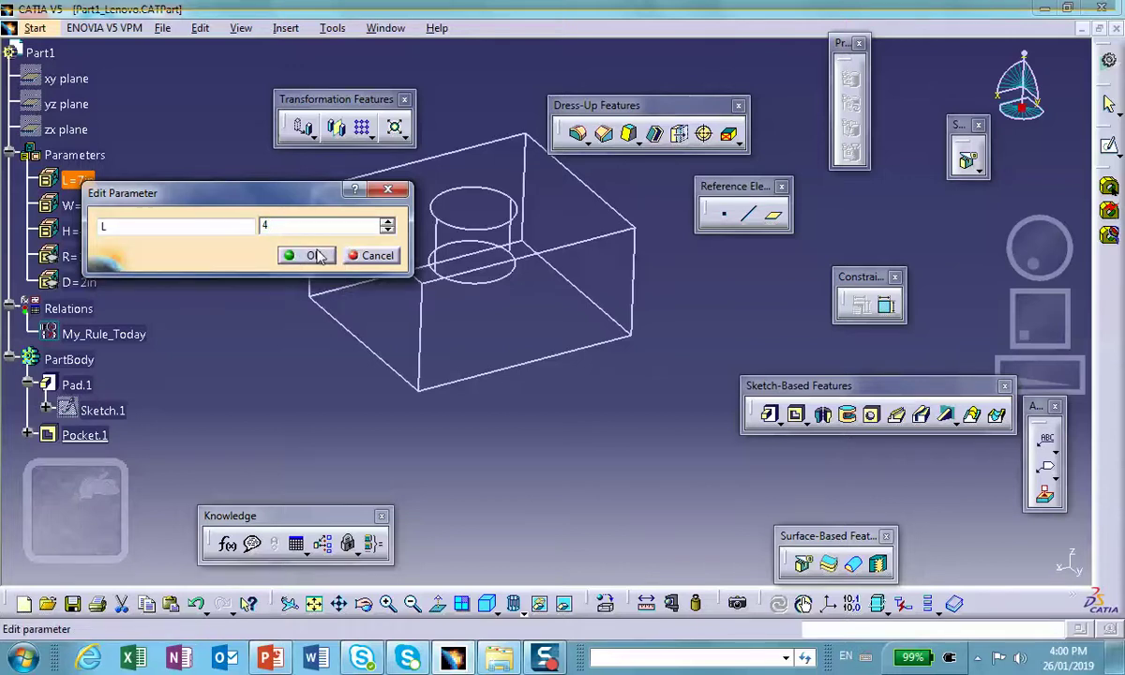
click(314, 255)
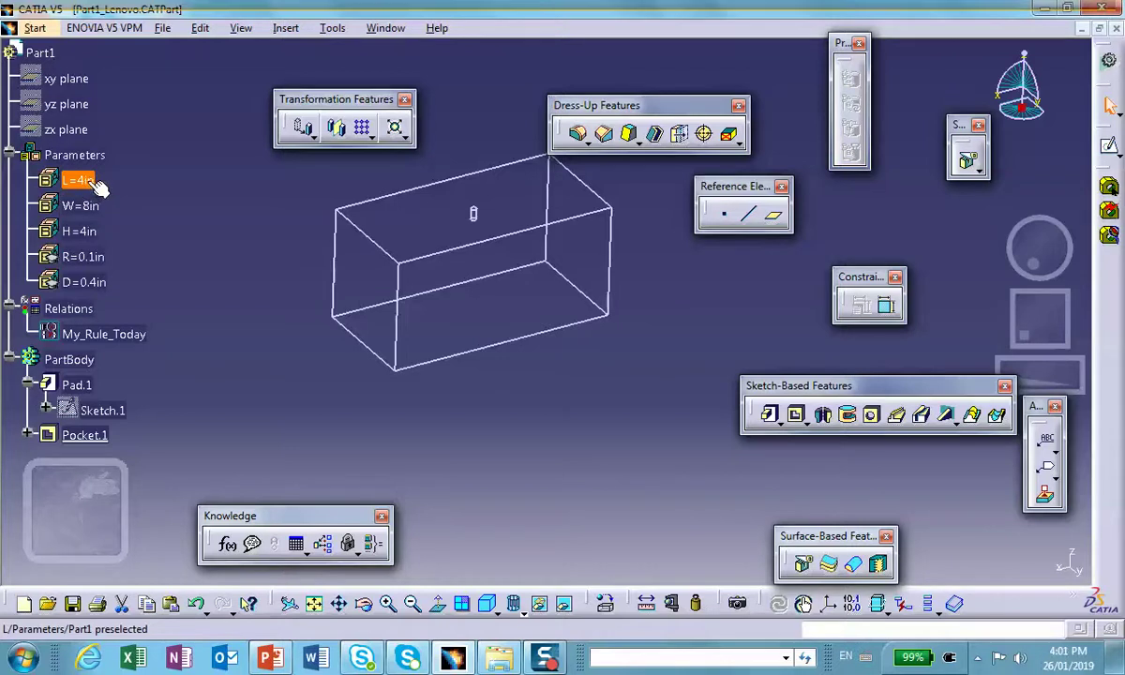
Measure the radius of the small pocket's upper circular edge.
ctrl+click(94, 206)
click(527, 335)
middle_drag(527, 336, 779, 537)
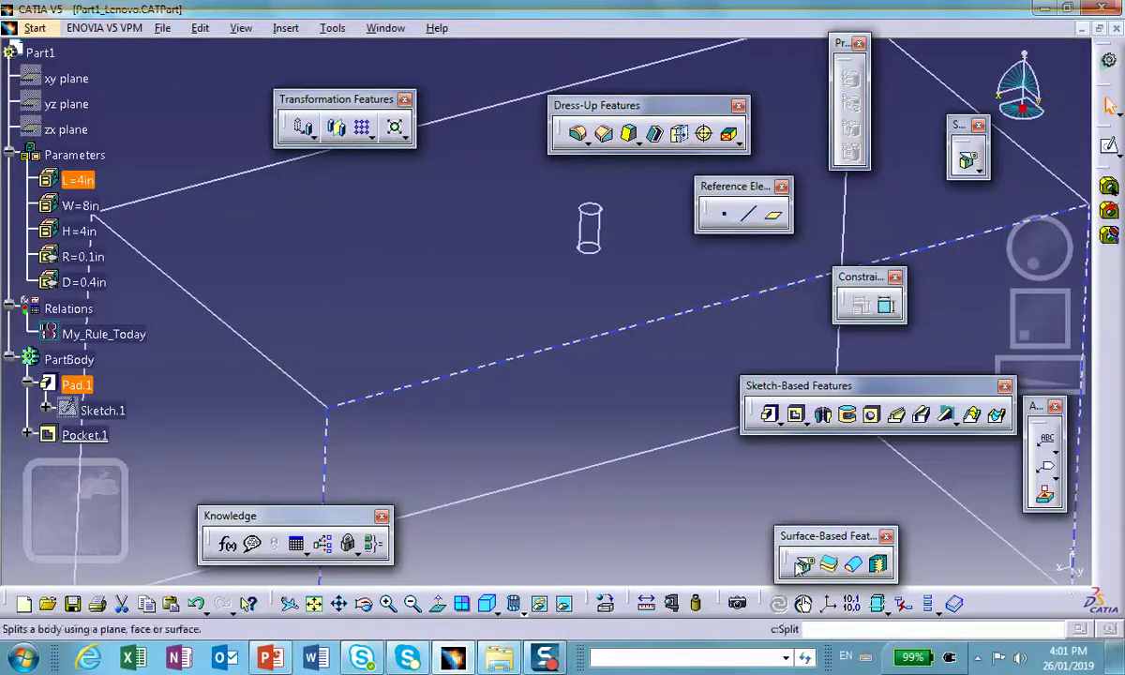
click(671, 603)
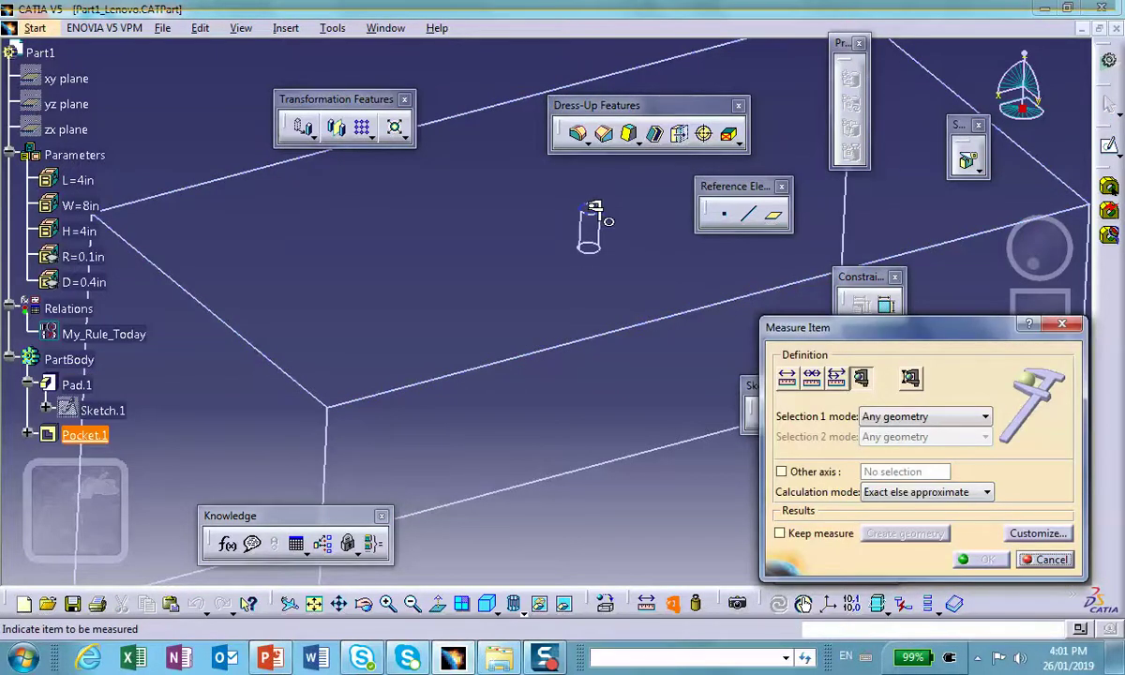
click(591, 207)
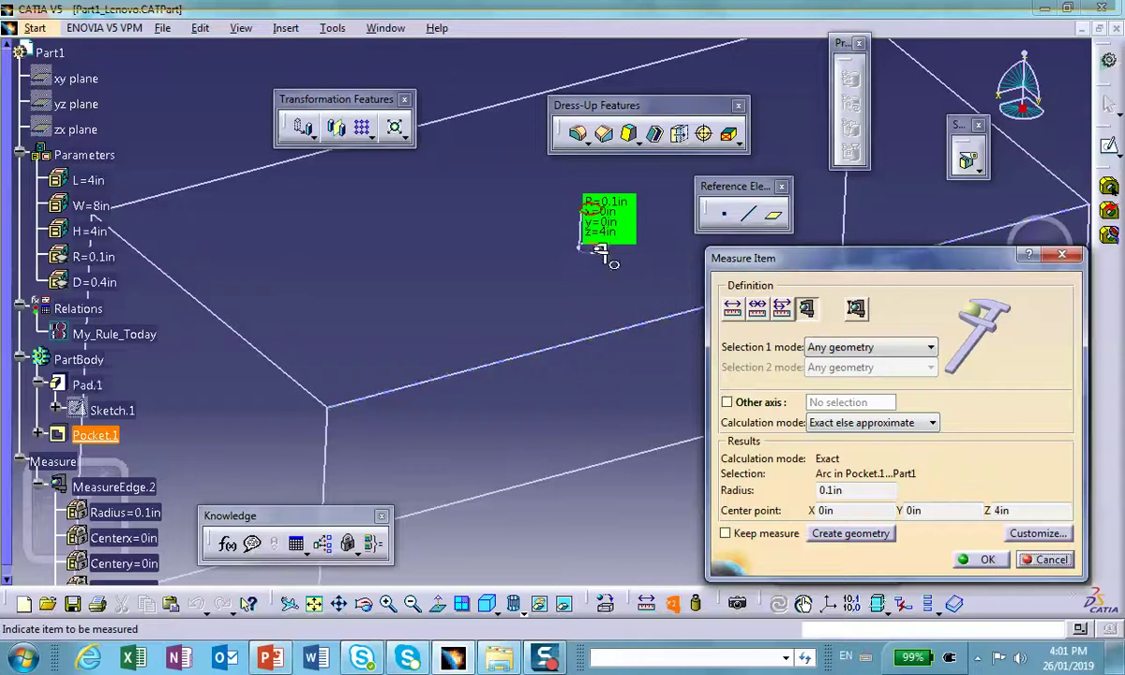
click(983, 560)
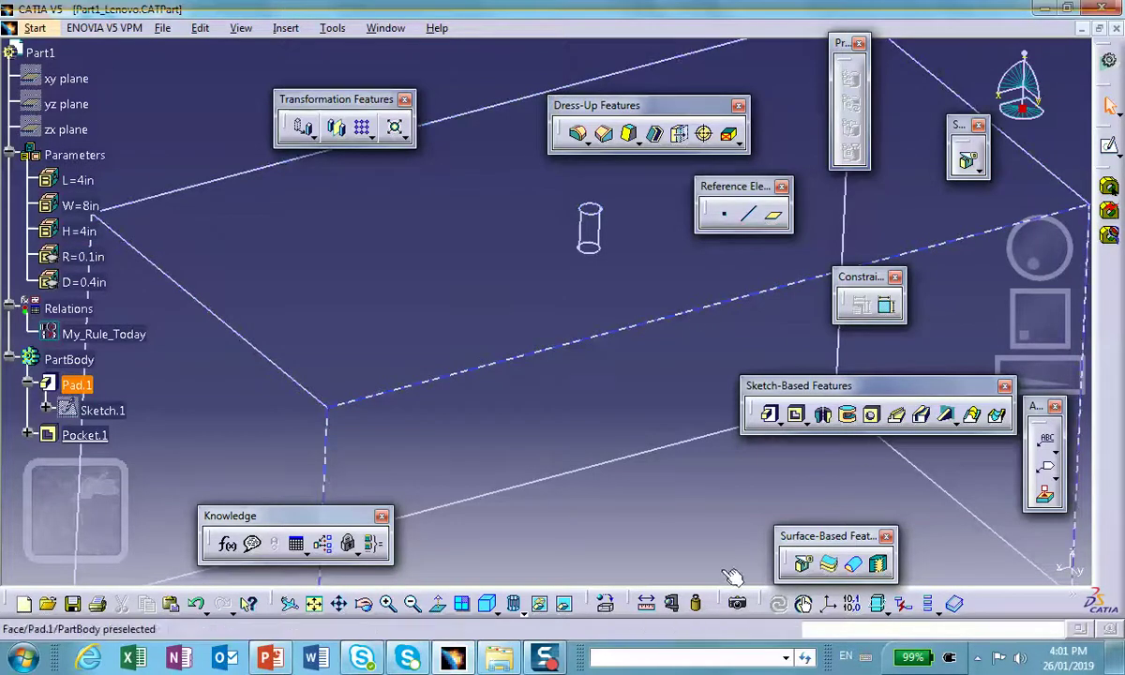
Measure the radius and area of the pocket's cylindrical face.
click(673, 603)
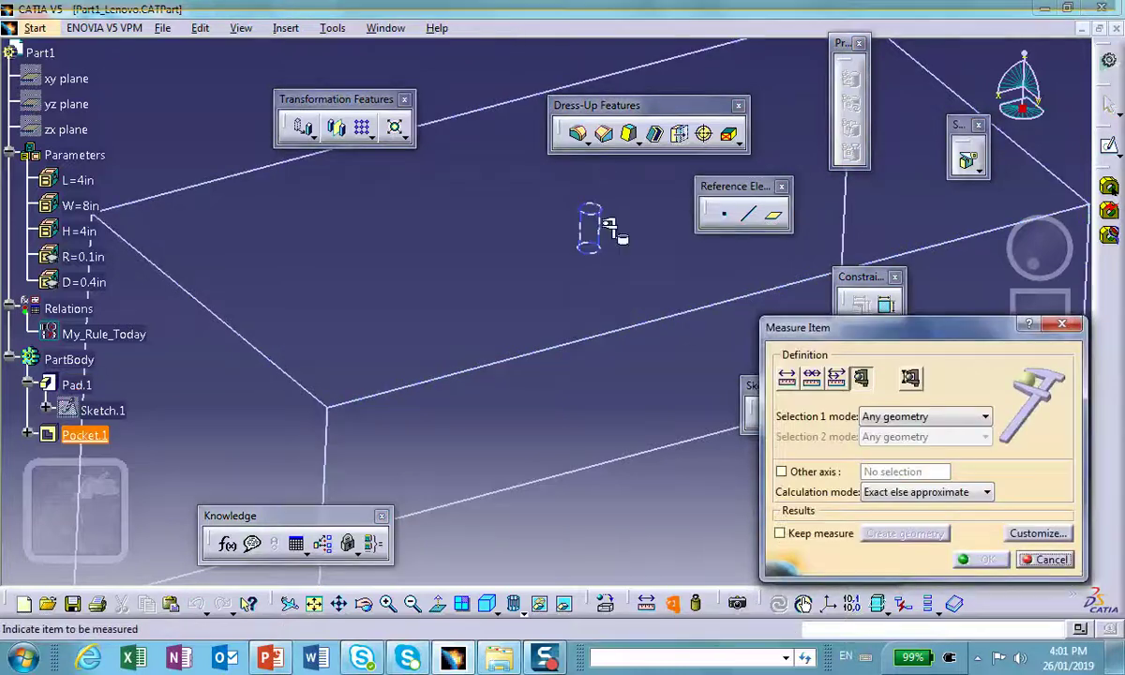
click(590, 230)
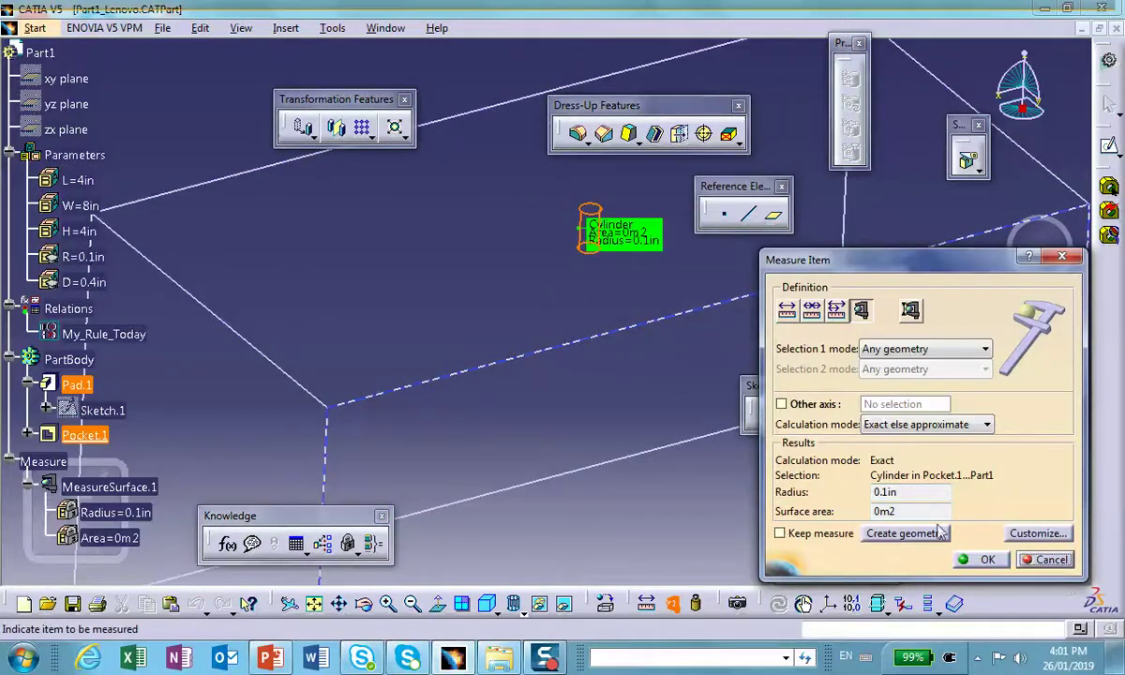
click(980, 560)
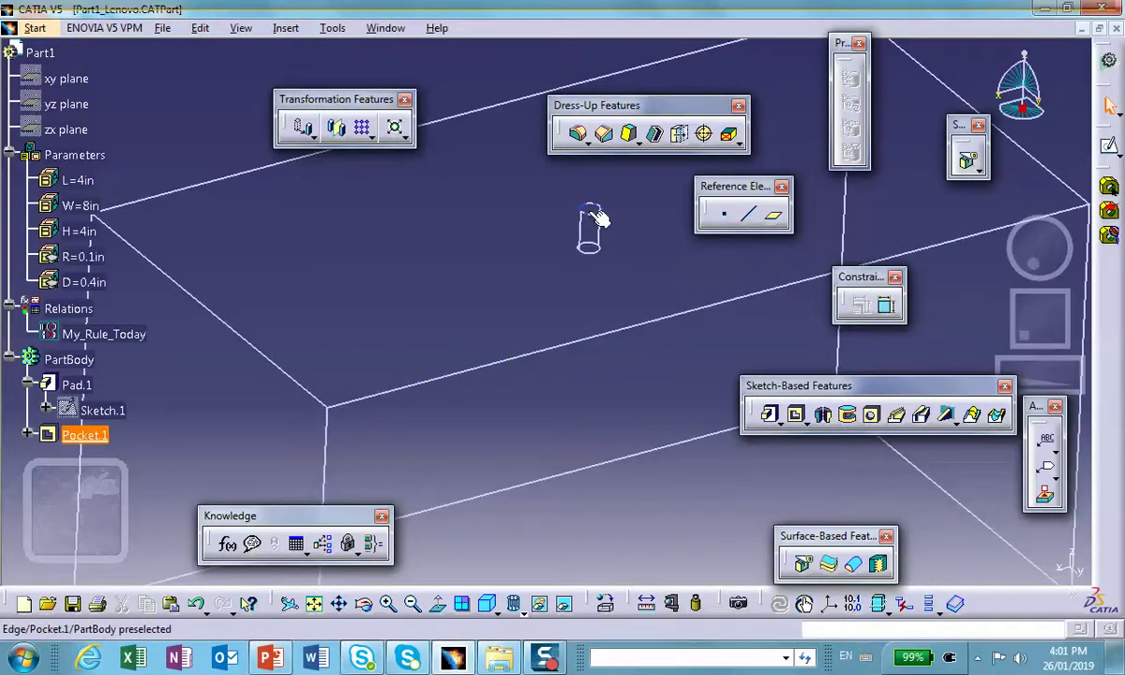
Measure the distance between the pocket's upper and lower circular edges.
click(852, 604)
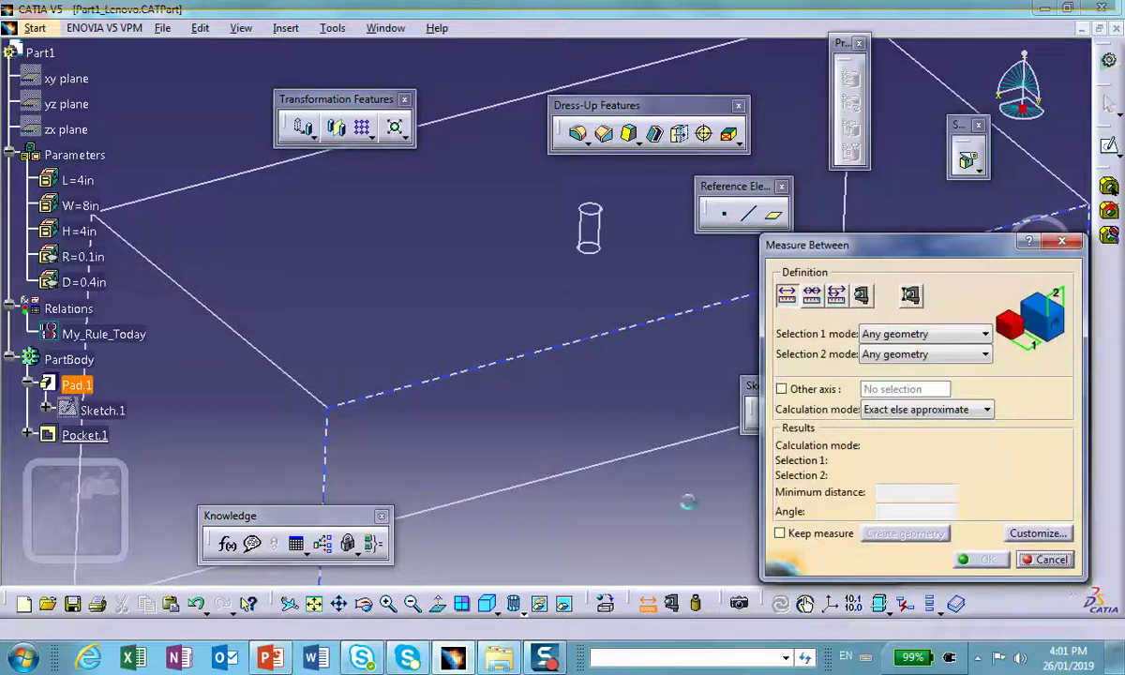
click(592, 212)
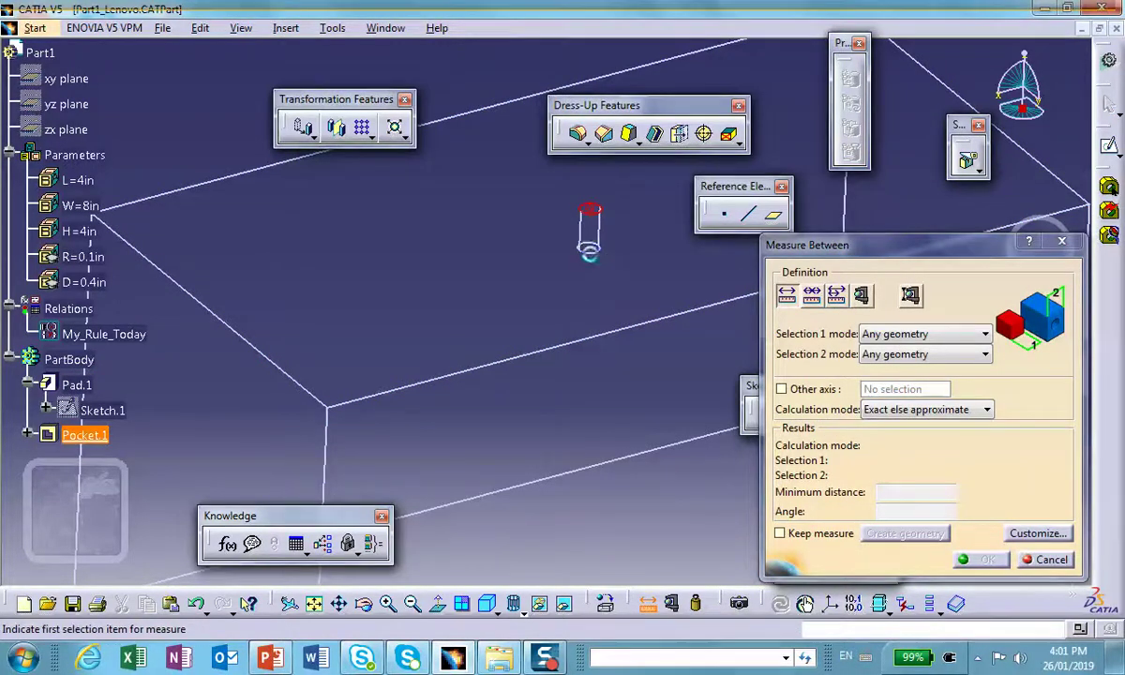
click(589, 250)
click(982, 560)
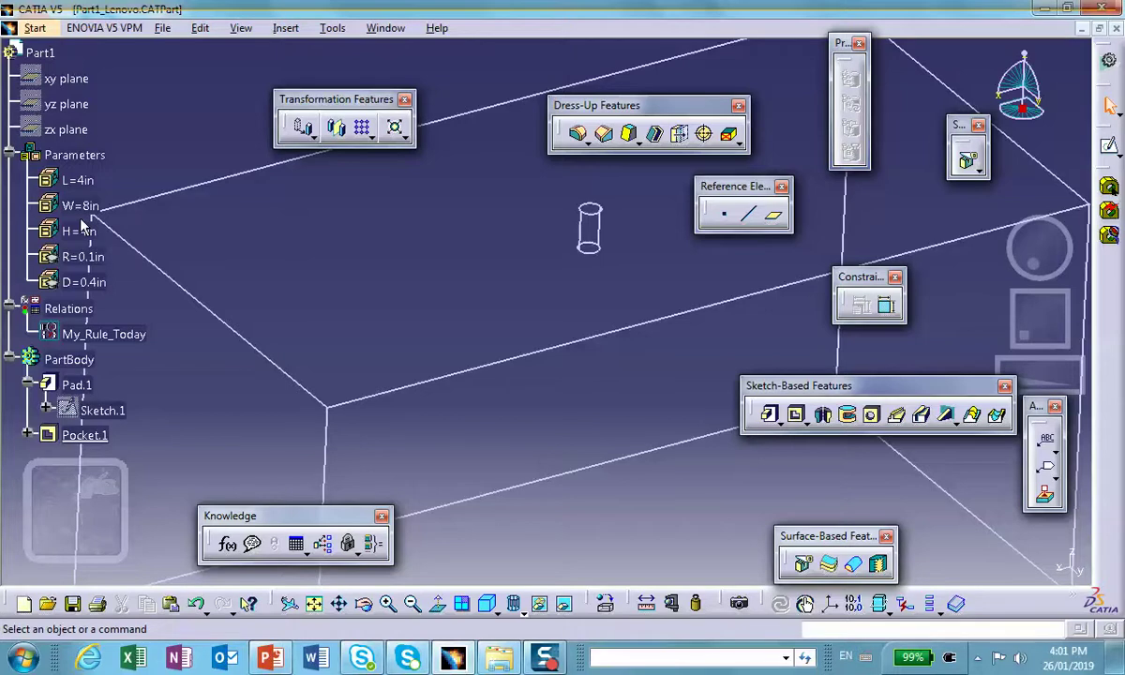
Set parameter L to 5in and parameter W to 4in.
double_click(79, 181)
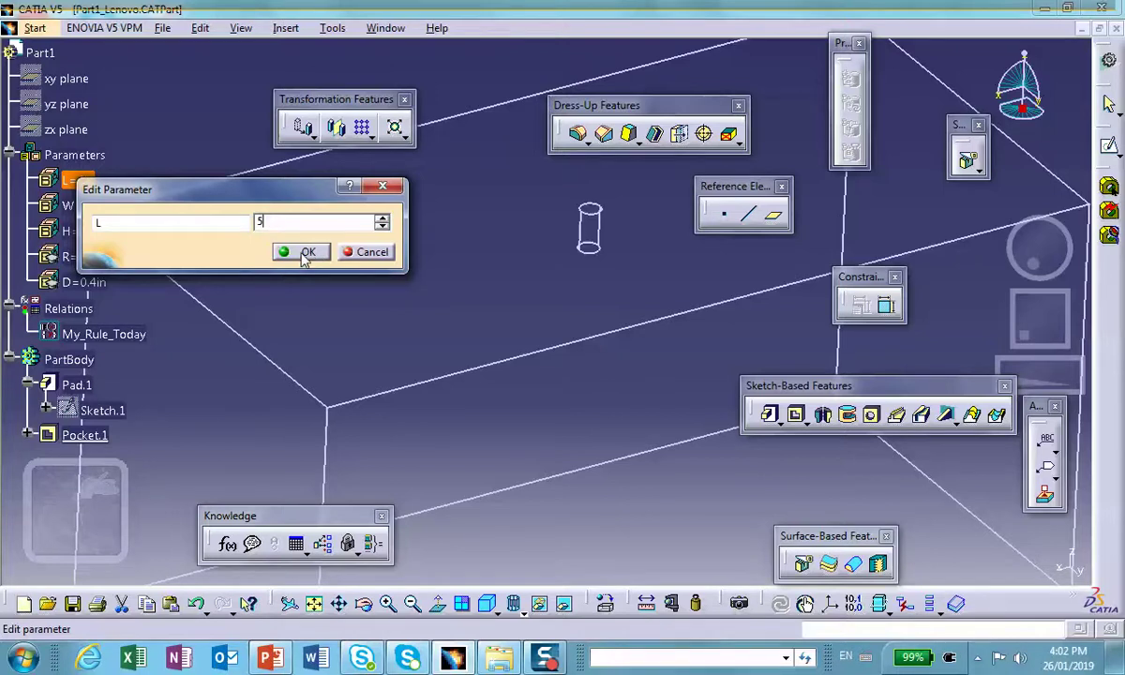
click(302, 251)
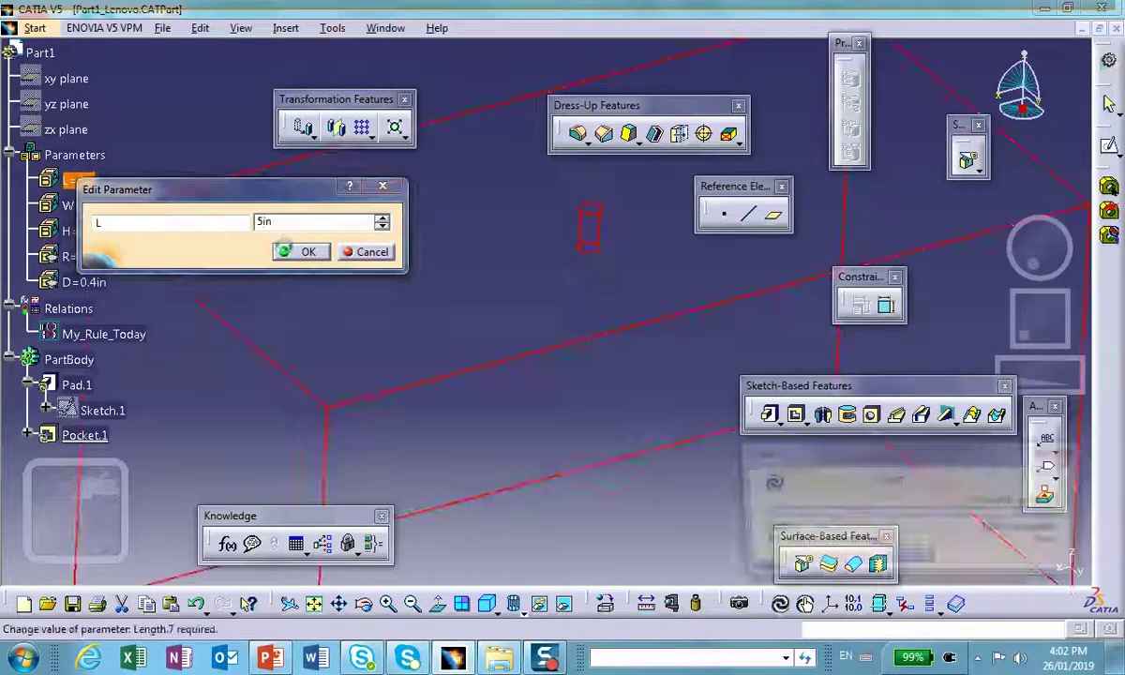
double_click(94, 206)
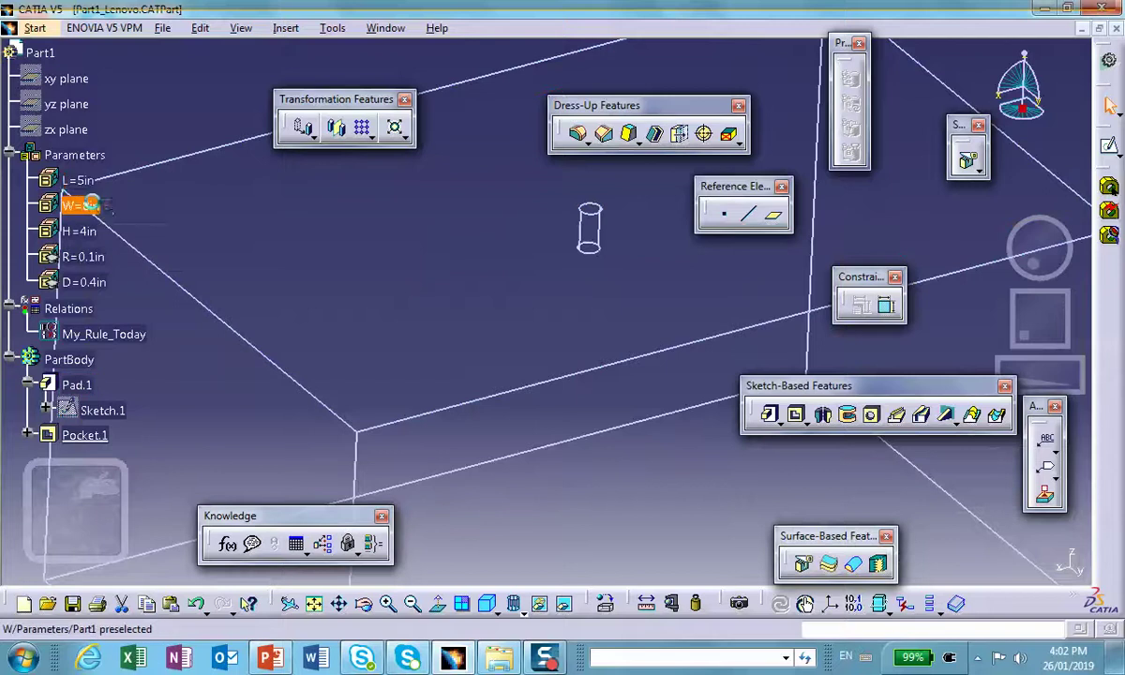
text(4)
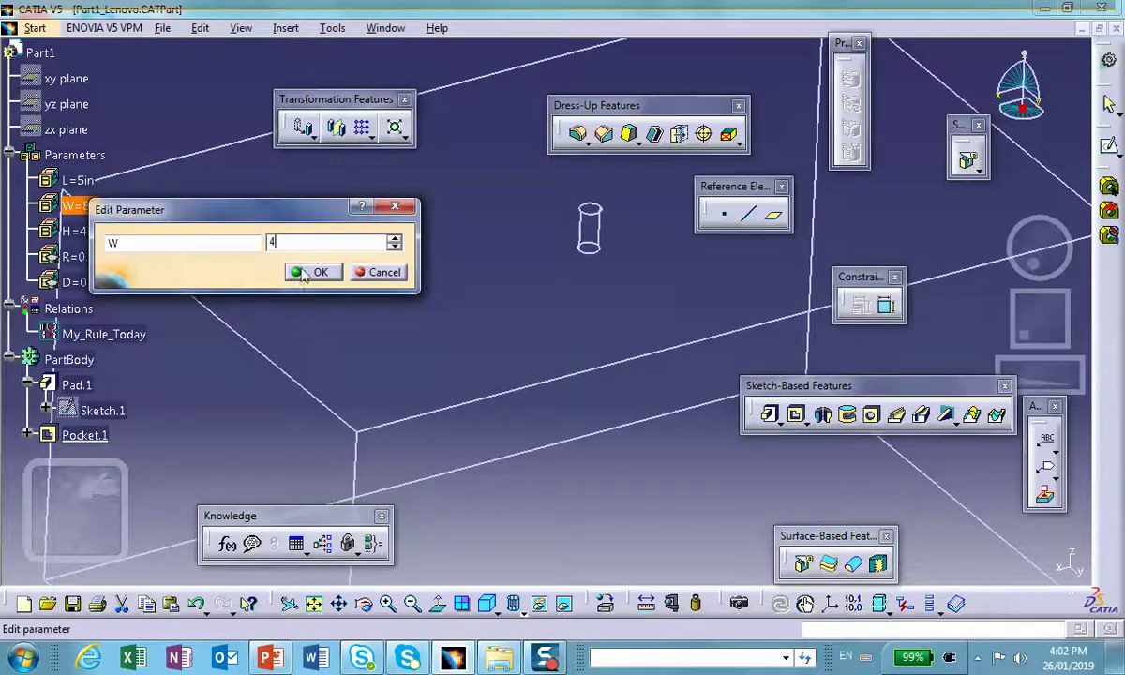
click(319, 273)
Set parameter L to 6in.
middle_drag(580, 278, 422, 296)
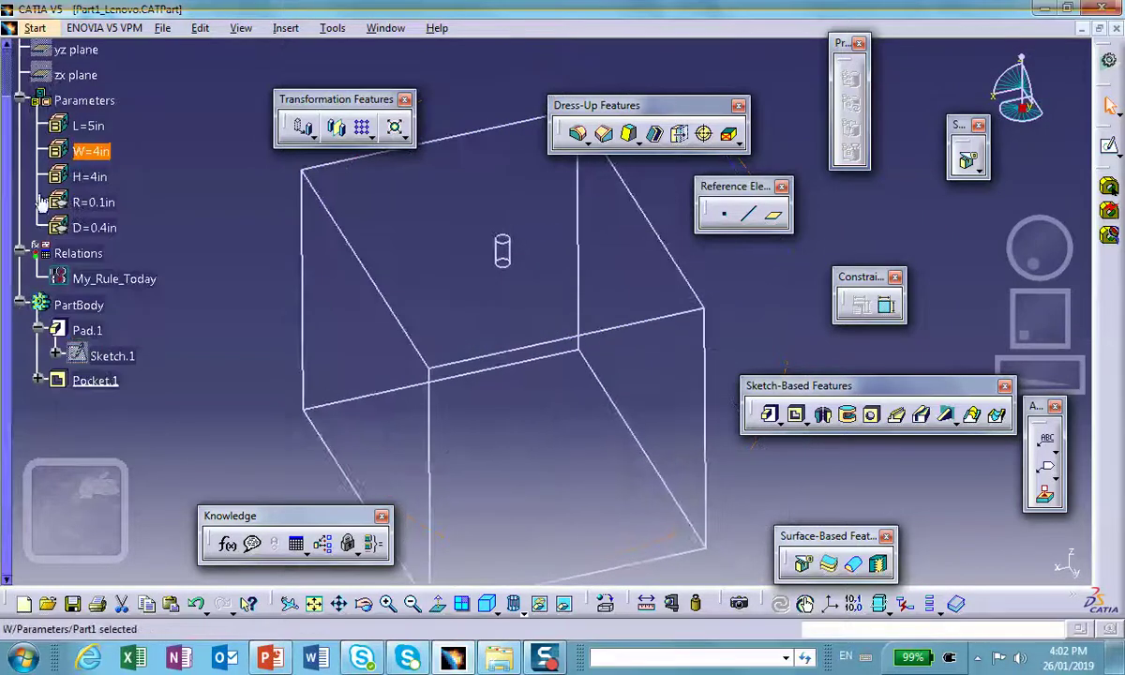
double_click(99, 128)
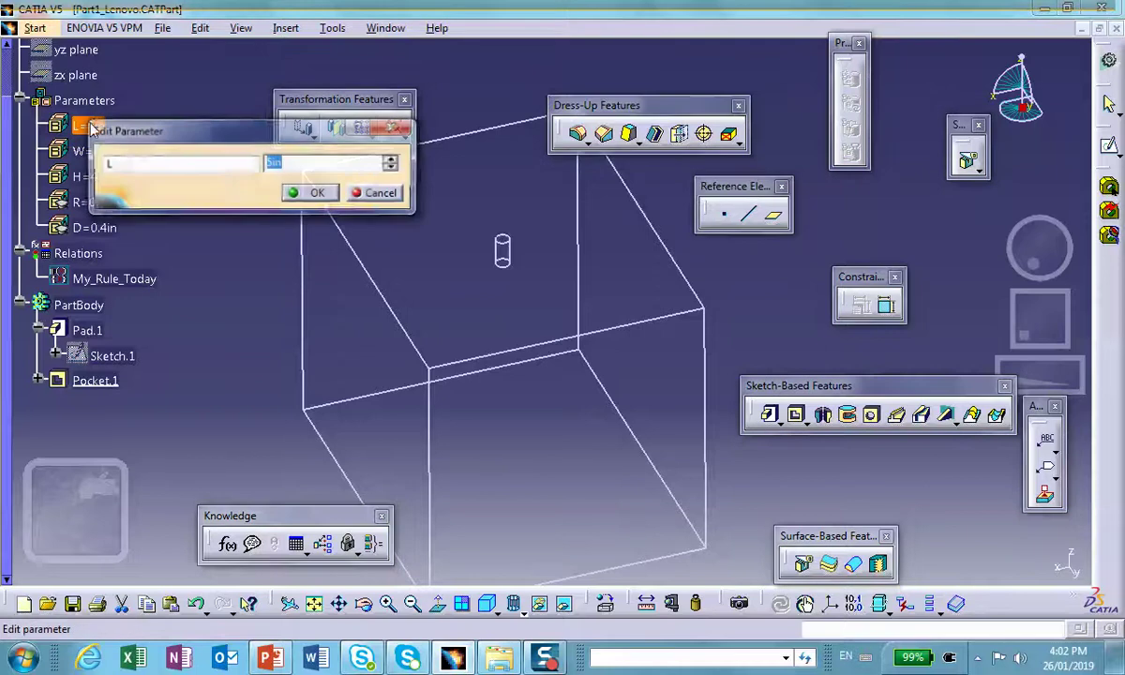
text(6in)
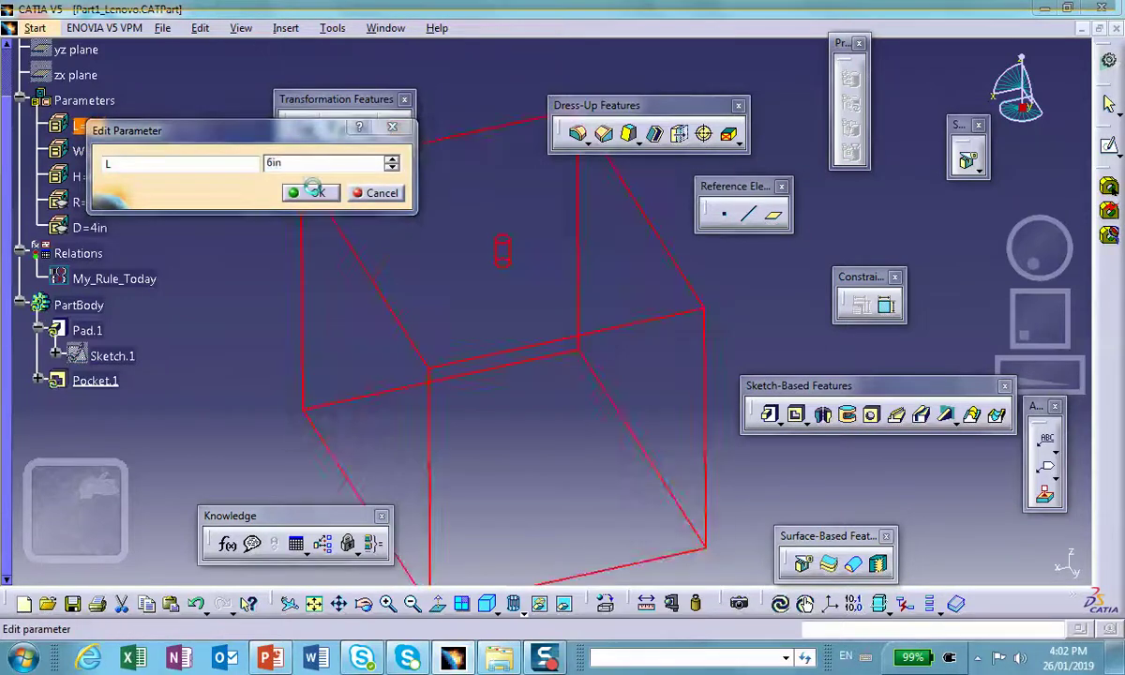
click(303, 193)
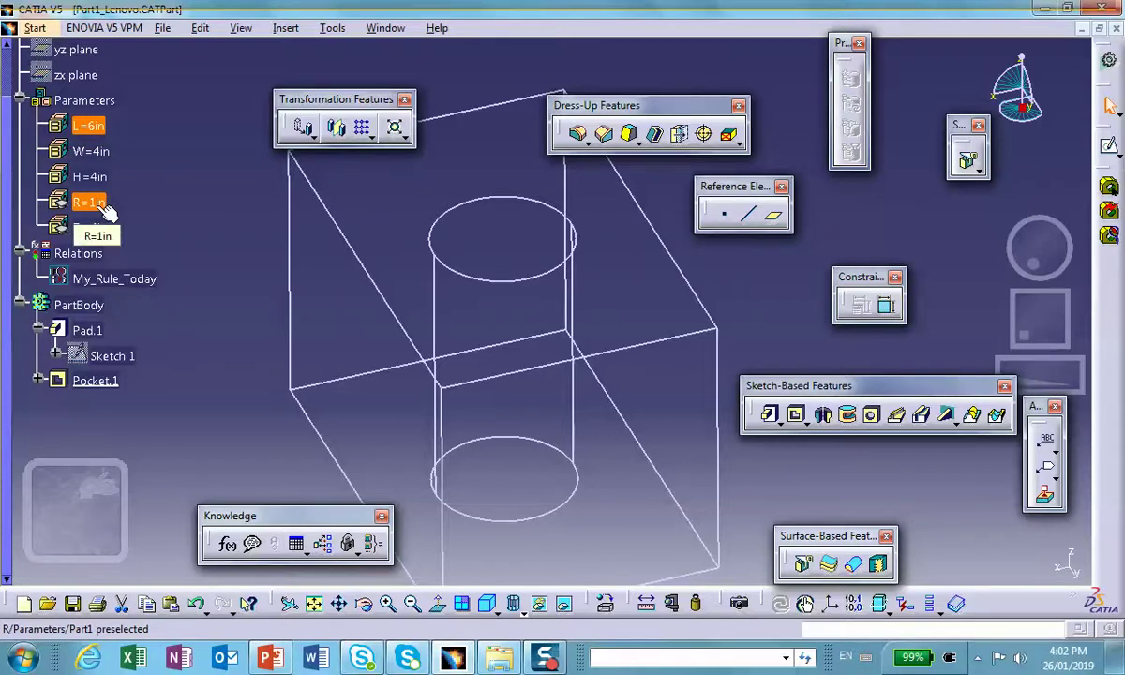
Measure the radius of the enlarged pocket's upper circular edge.
click(674, 605)
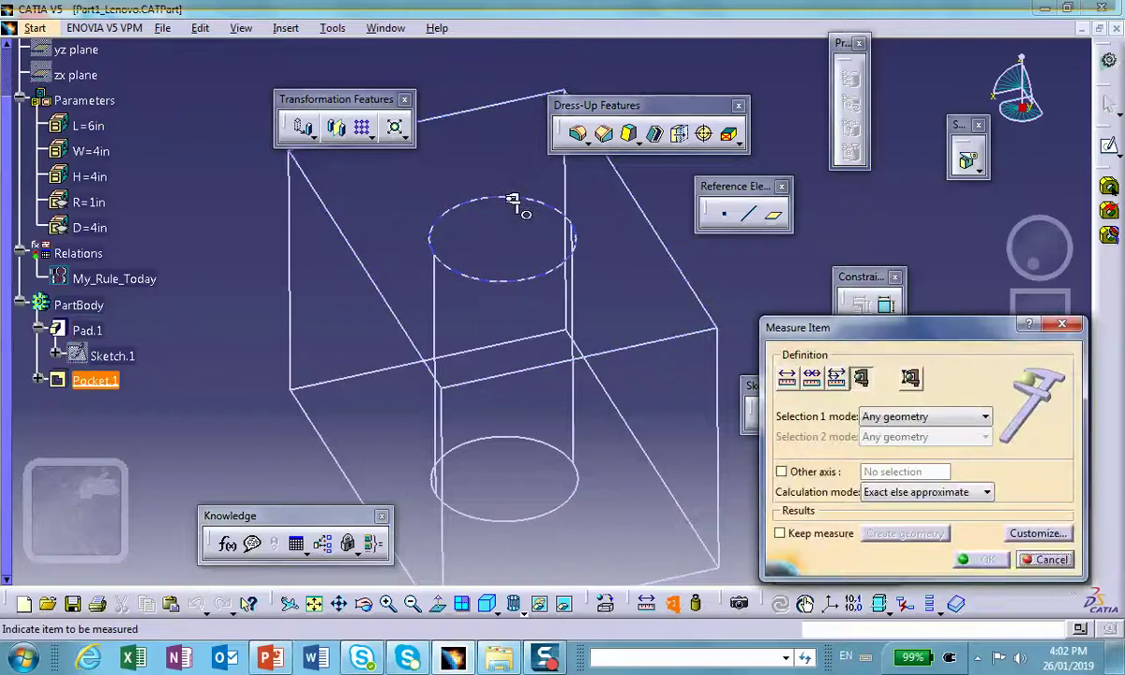
click(512, 200)
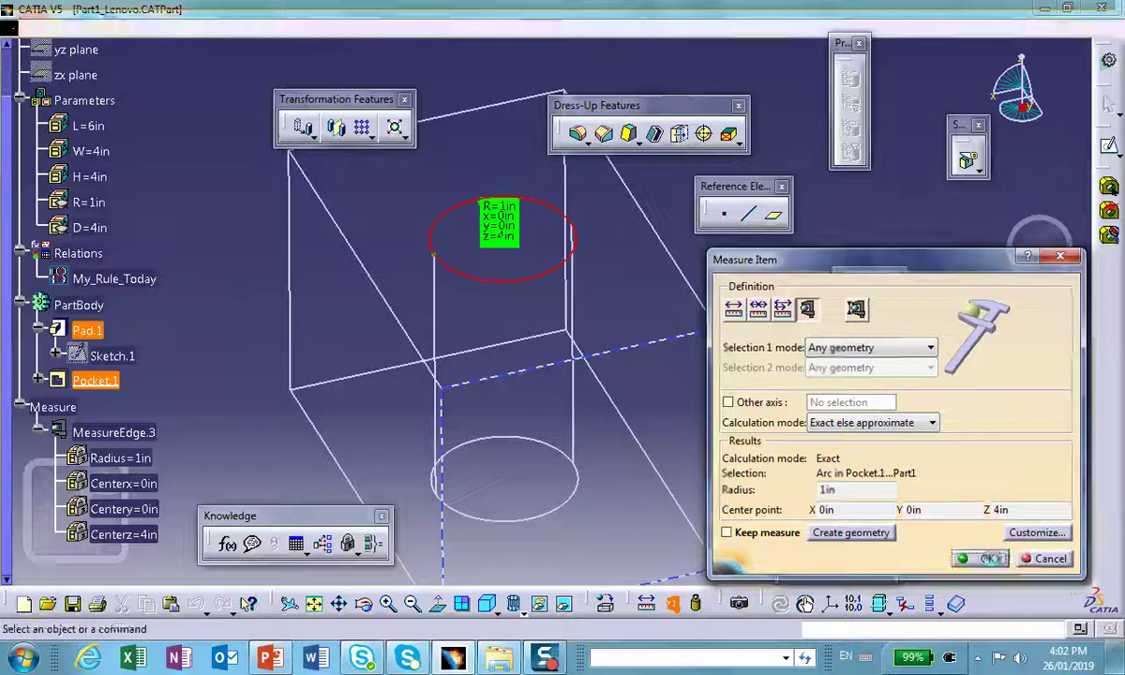
click(996, 559)
middle_drag(578, 279, 401, 335)
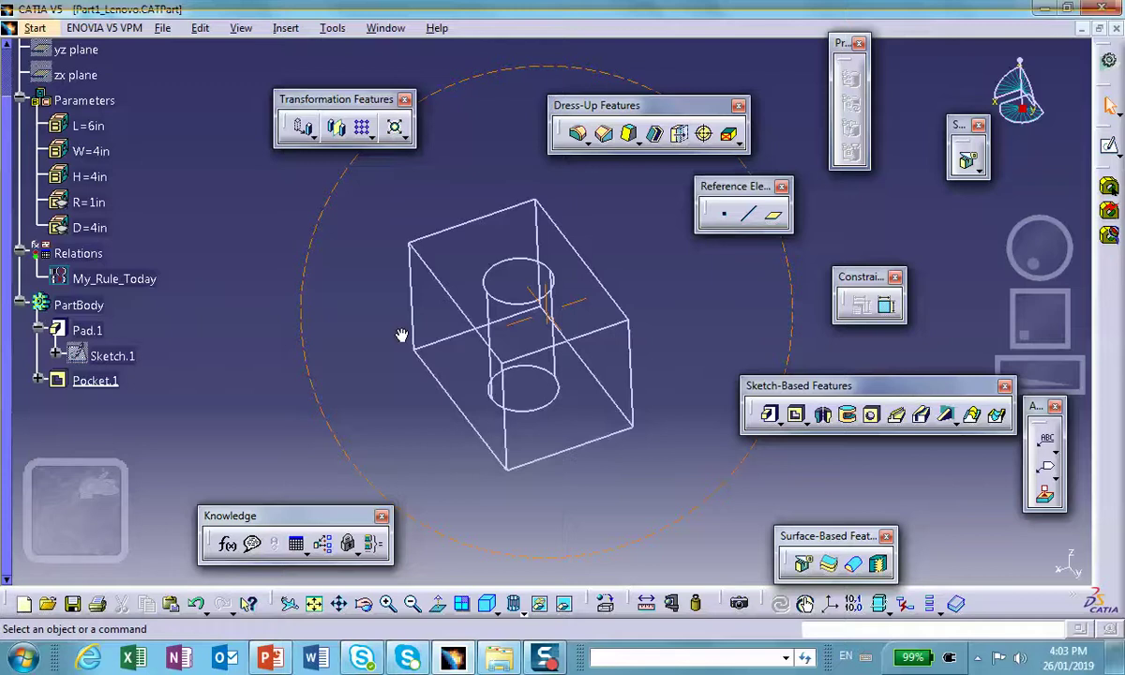
mouse_move(548, 659)
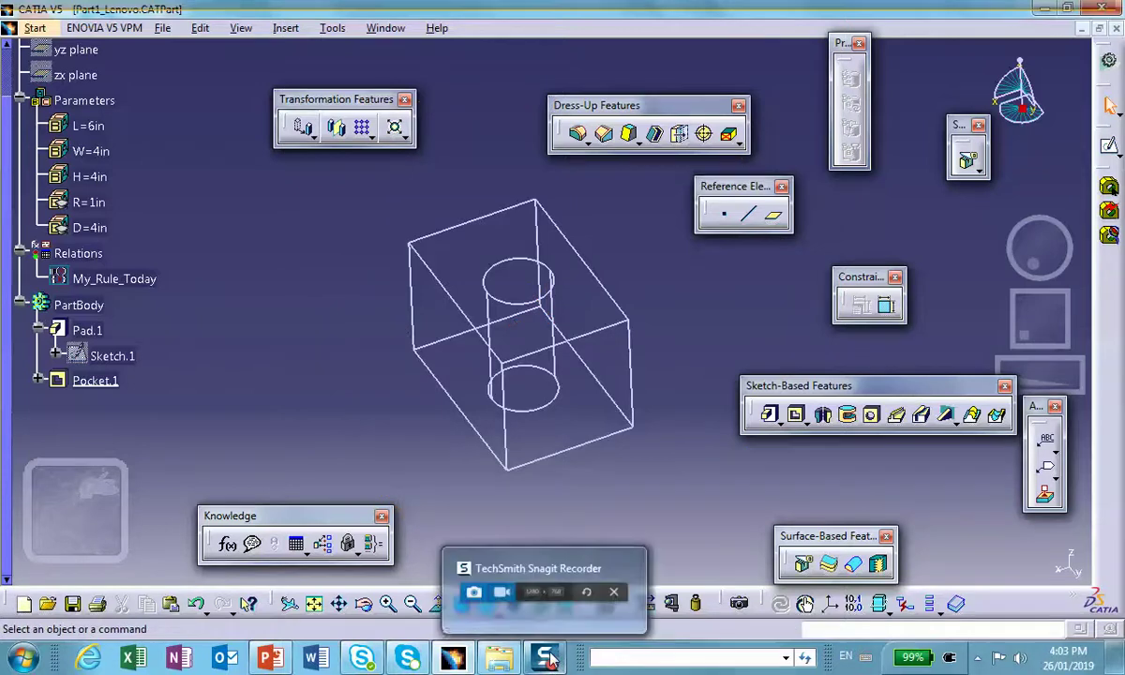